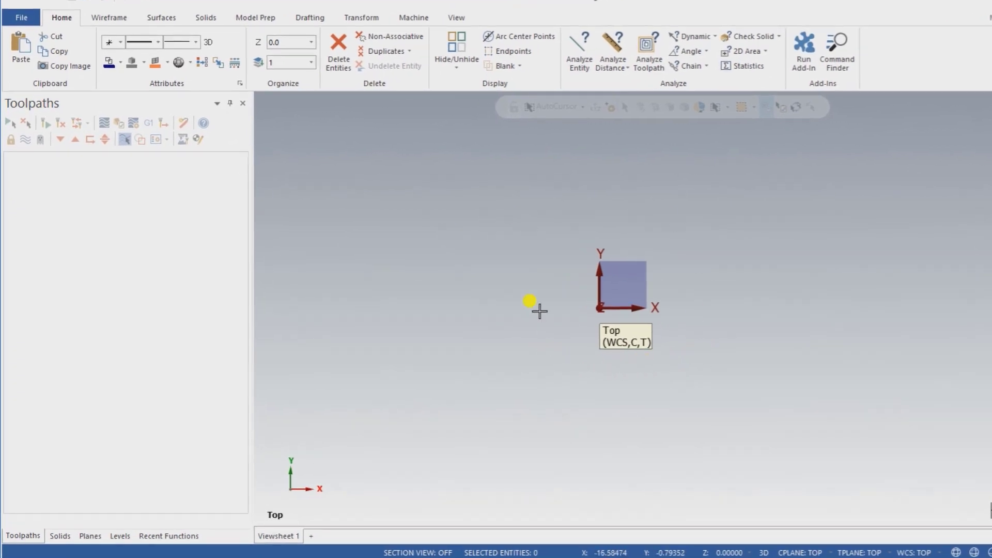
Browse for a file to open in drive D's Mastercam\Mcam Practice\Mastercam Mill 3D 2020\Mastercam 2018 Mill Advanced Training Tutorial Files METRIC folder
click(16, 19)
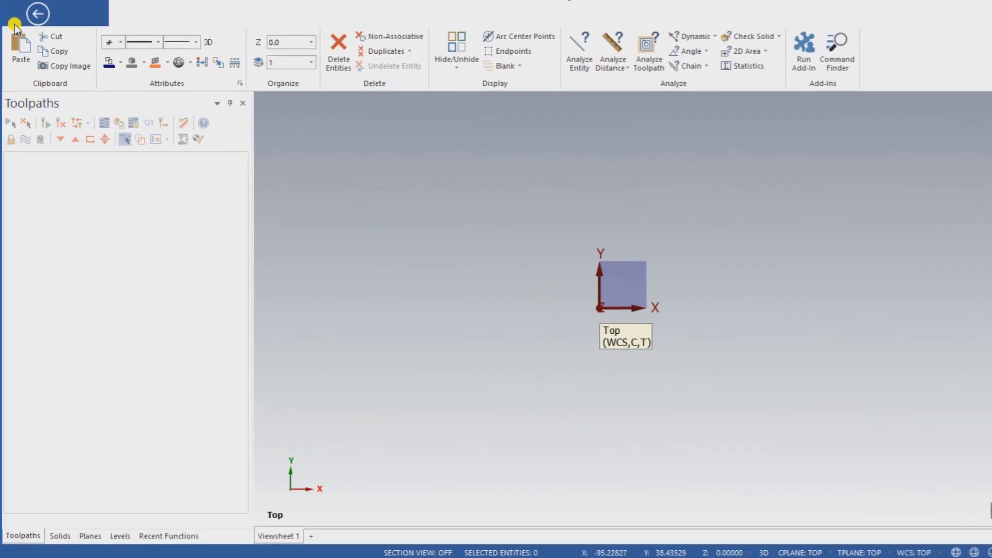
click(36, 98)
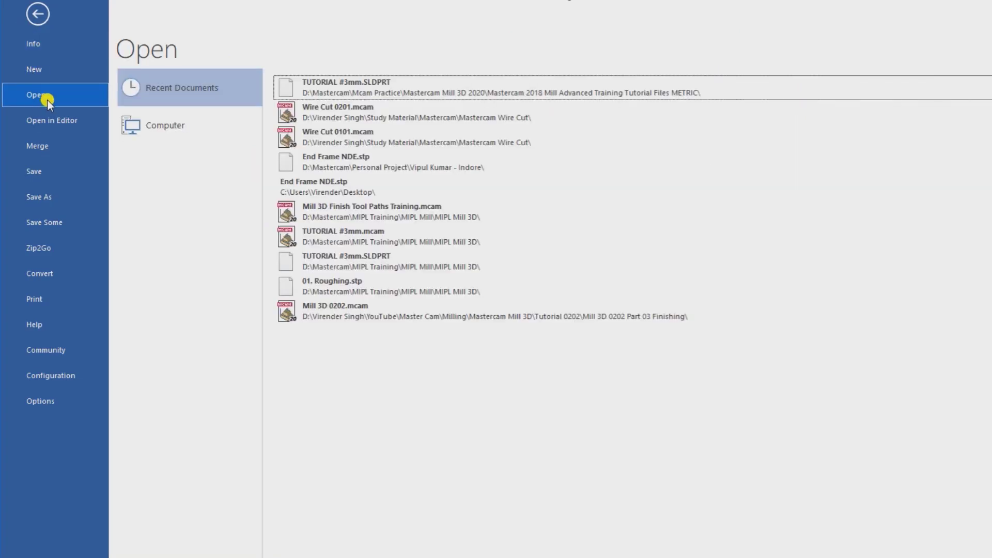
click(184, 129)
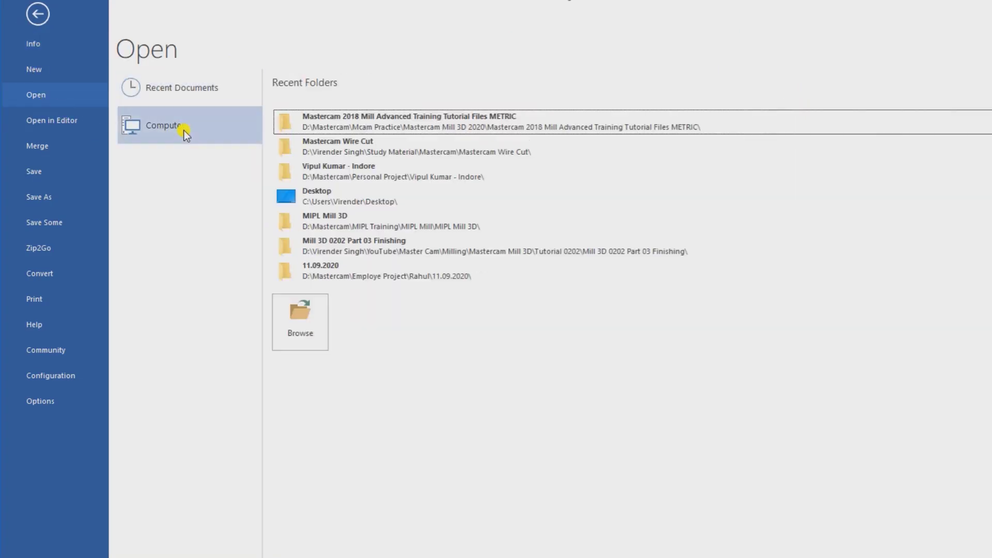
click(295, 315)
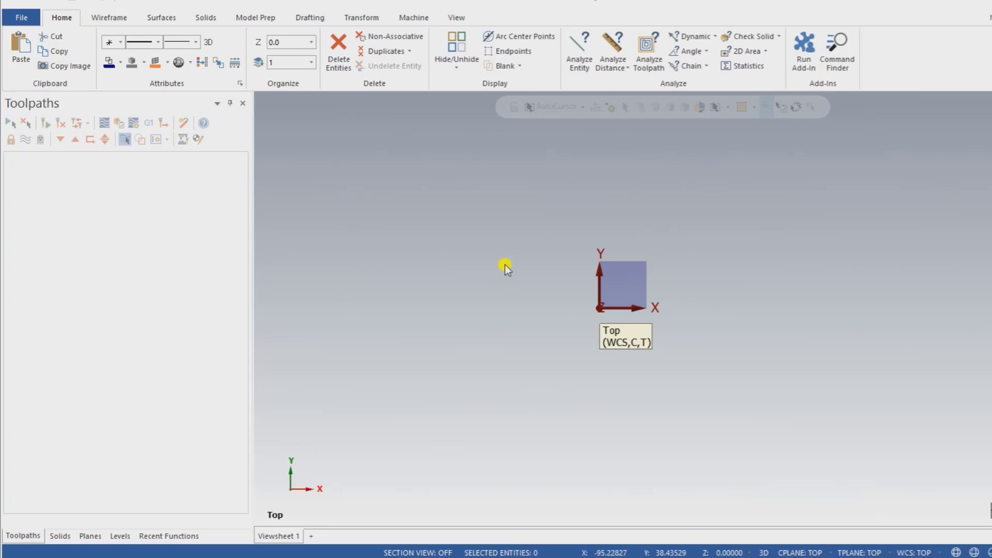
drag(251, 4, 283, 29)
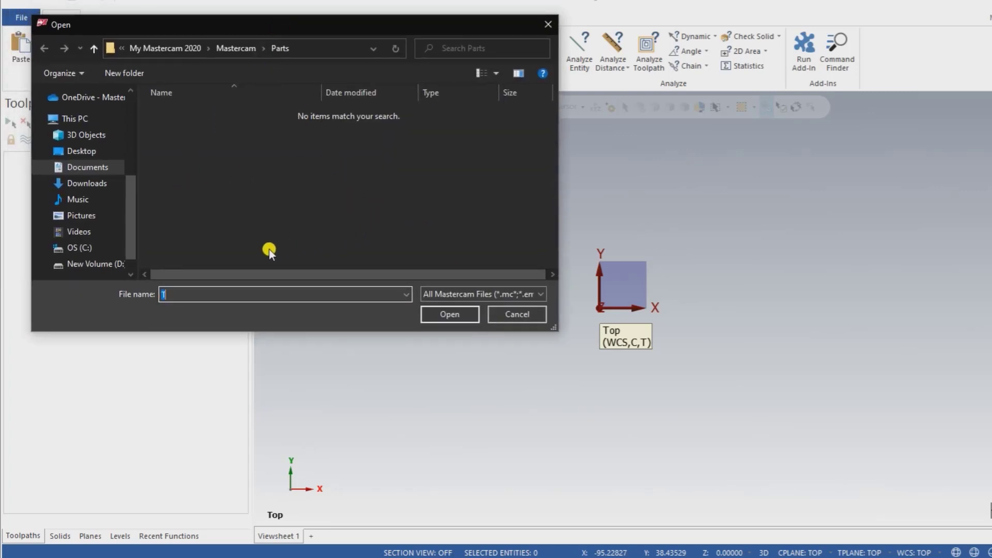
click(77, 266)
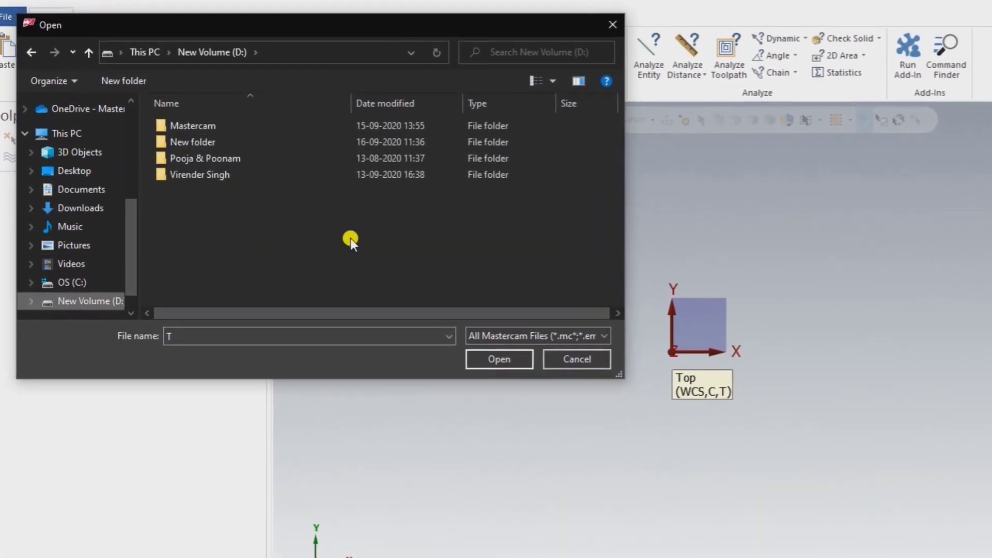
double_click(191, 126)
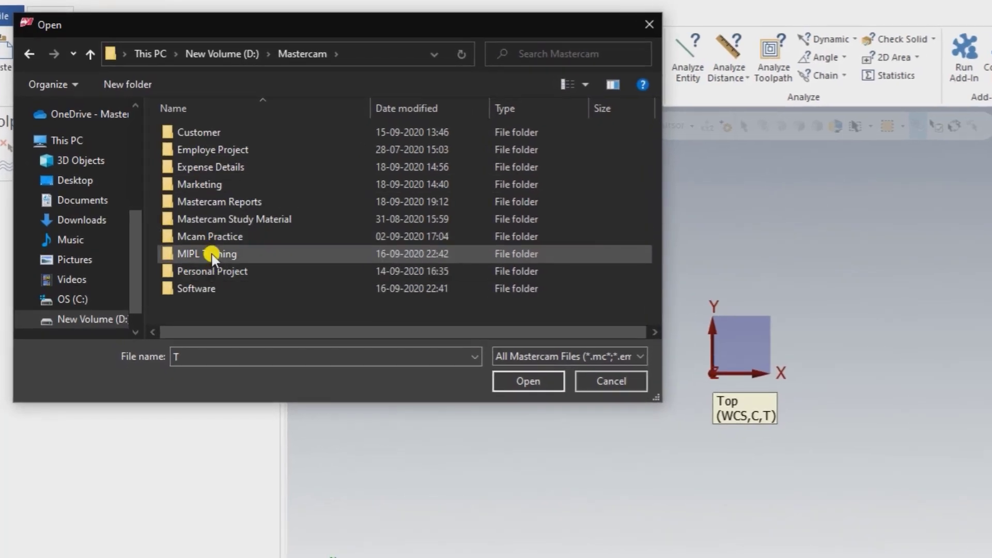
double_click(212, 236)
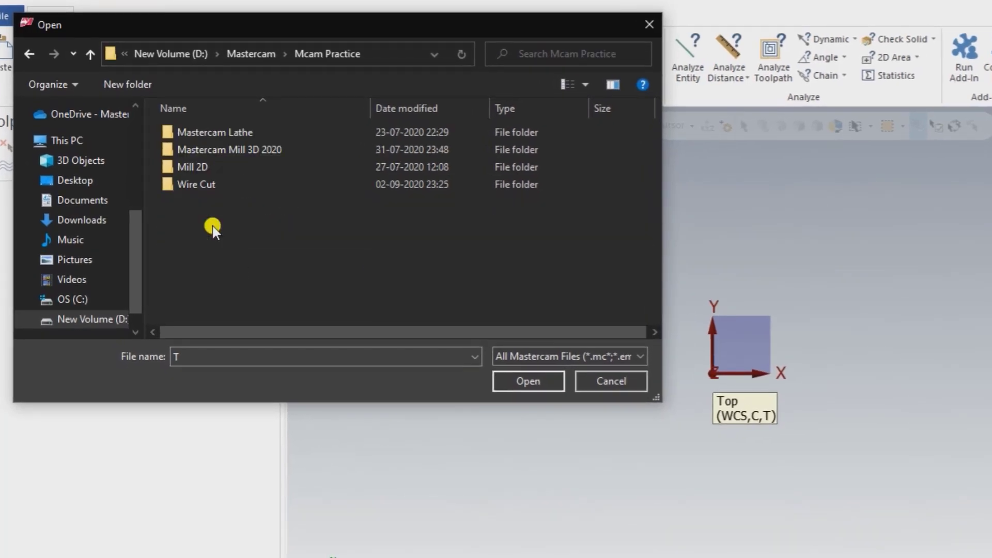
double_click(210, 150)
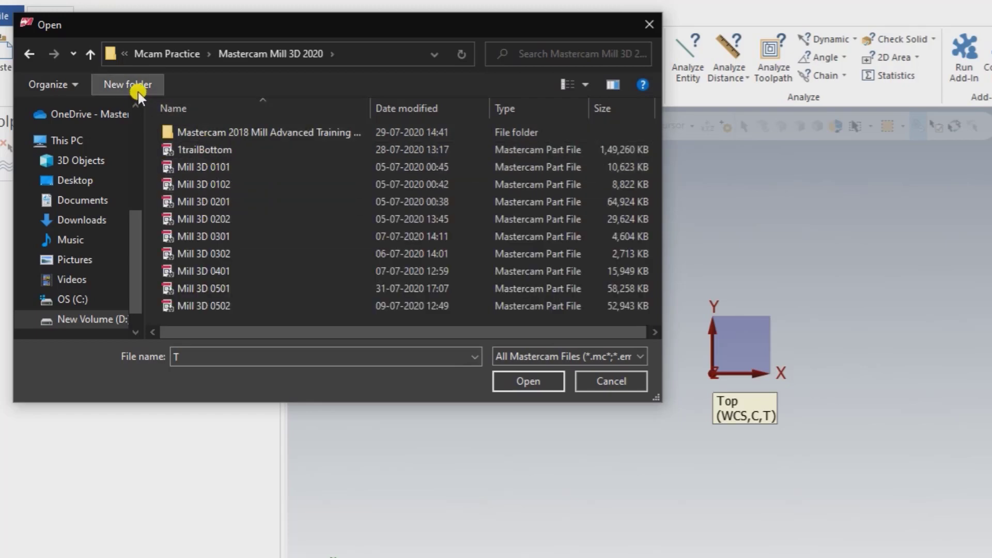
double_click(196, 129)
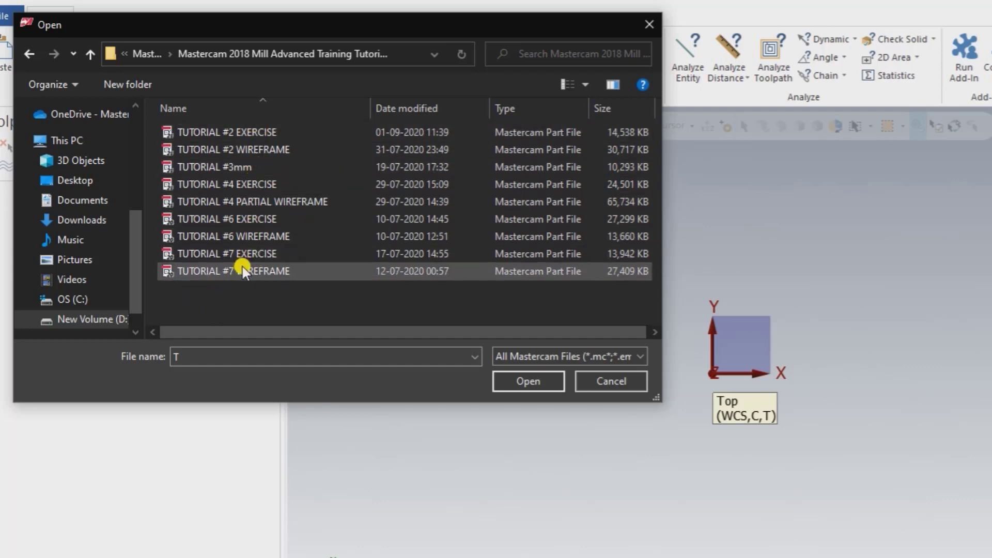
Show all file types in the folder and open TUTORIAL #3mm.SLDPRT
click(514, 356)
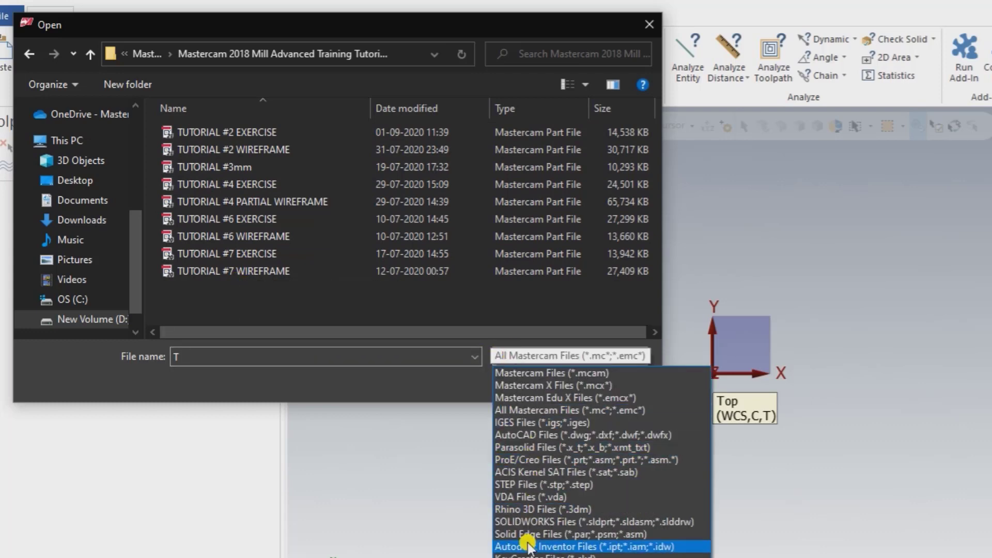
key(End)
key(Return)
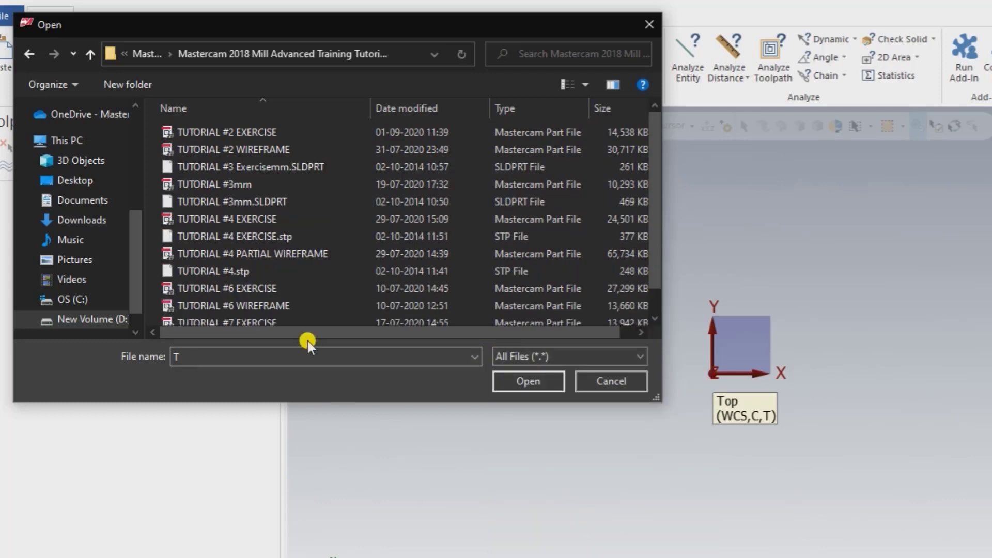
scroll(290, 320, down, 1)
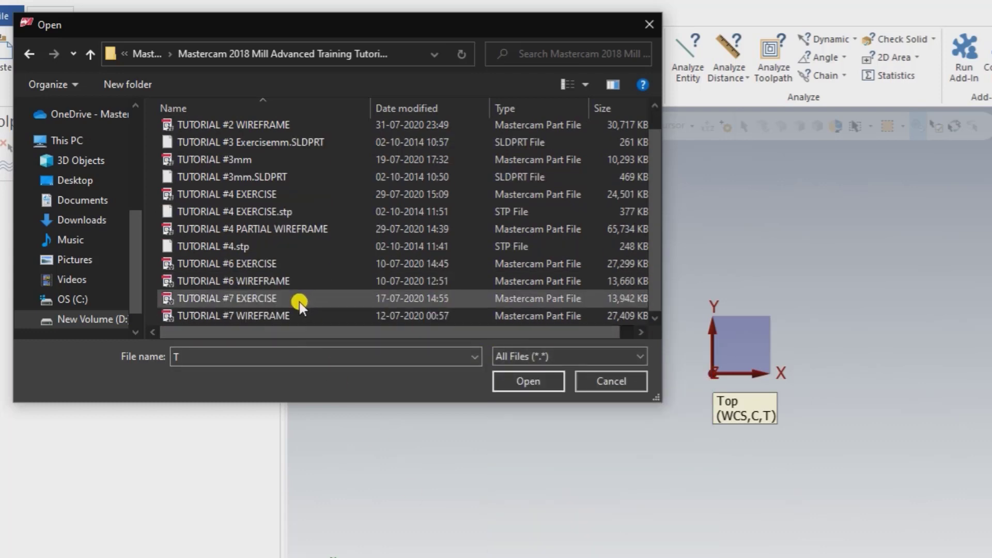
click(259, 178)
click(509, 378)
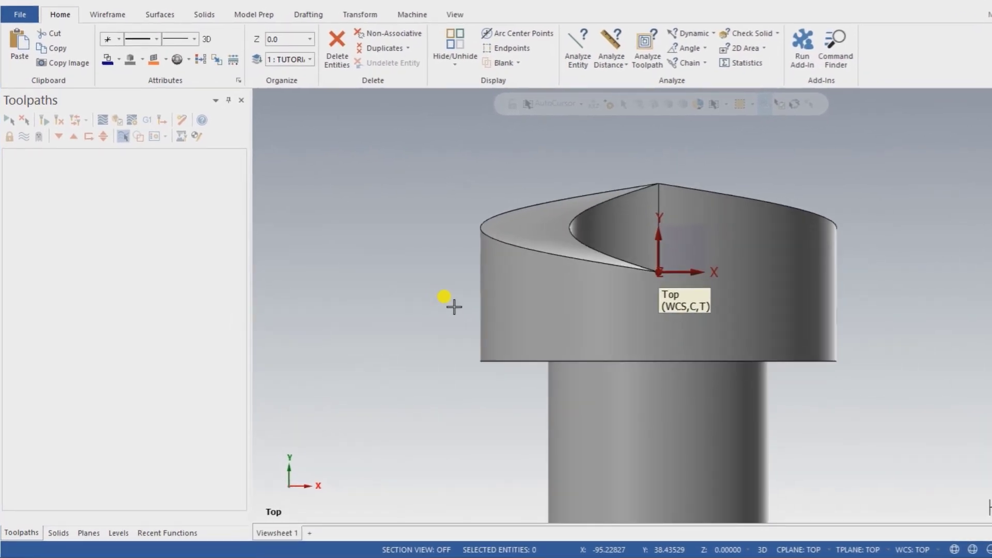
Examine the imported part from several angles and return to the Top (WCS) view
middle_drag(450, 292, 419, 300)
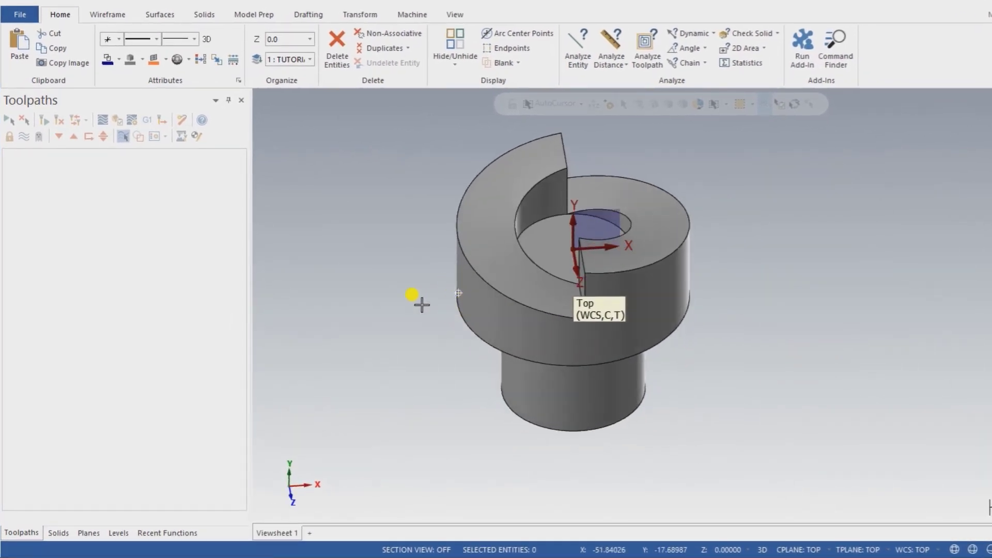
right_click(354, 235)
click(370, 302)
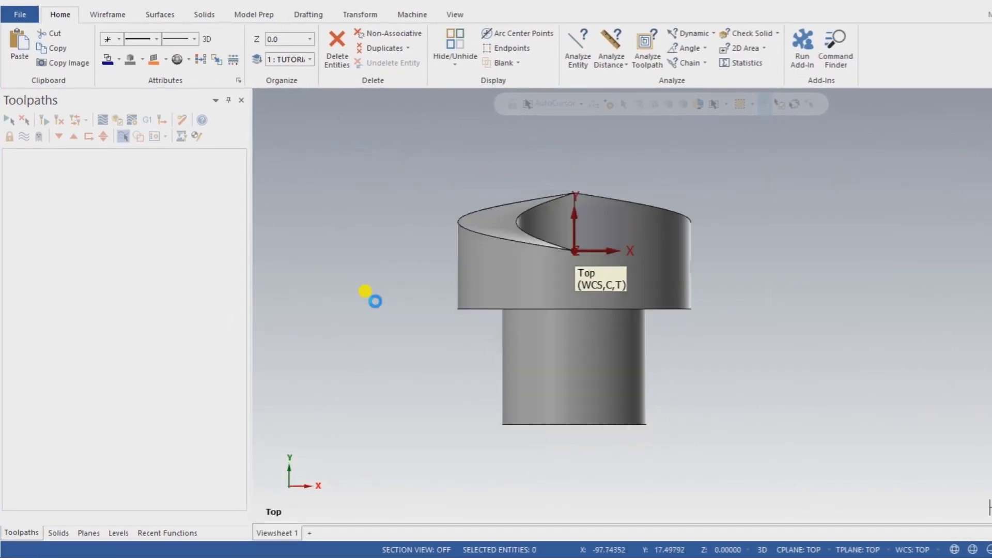
scroll(488, 261, up, 1)
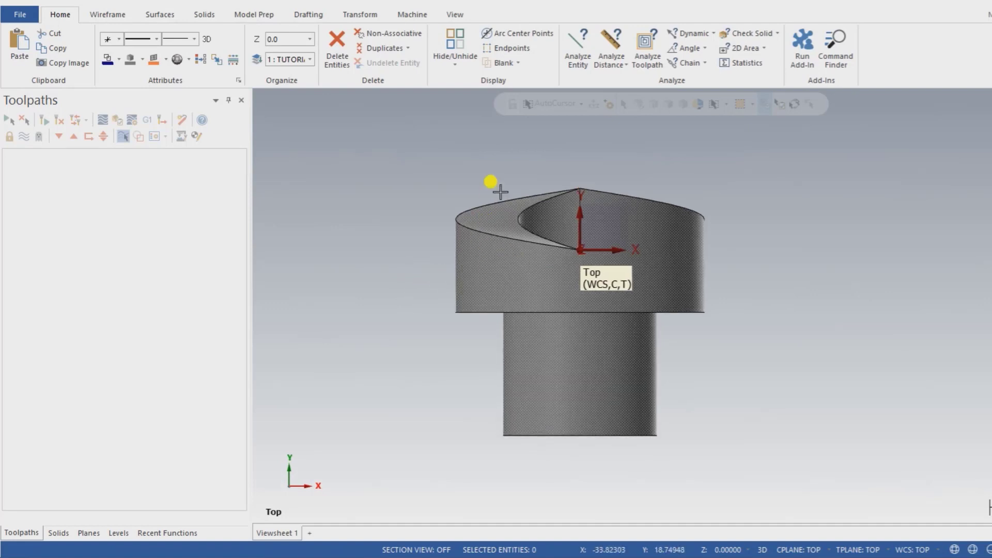
middle_drag(582, 194, 516, 443)
right_click(368, 238)
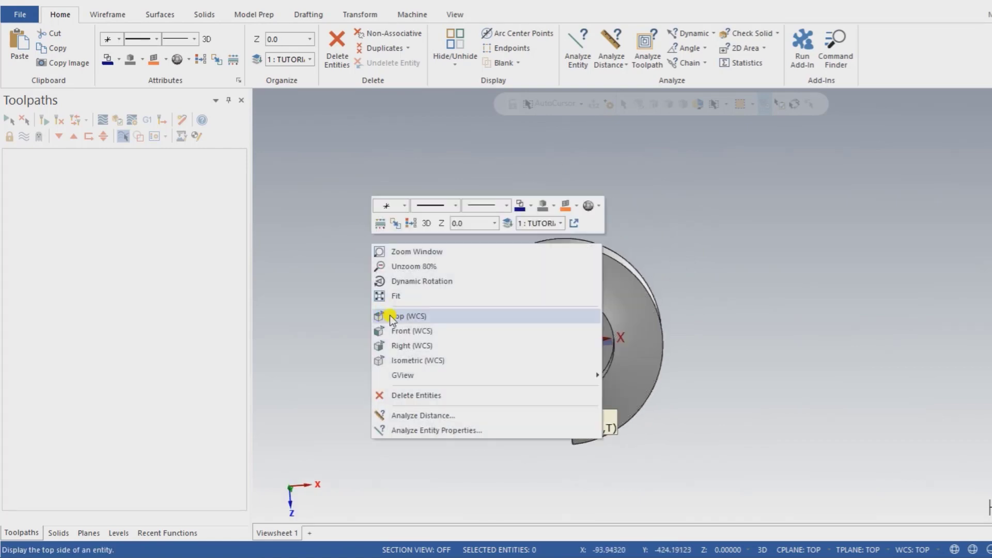
click(389, 315)
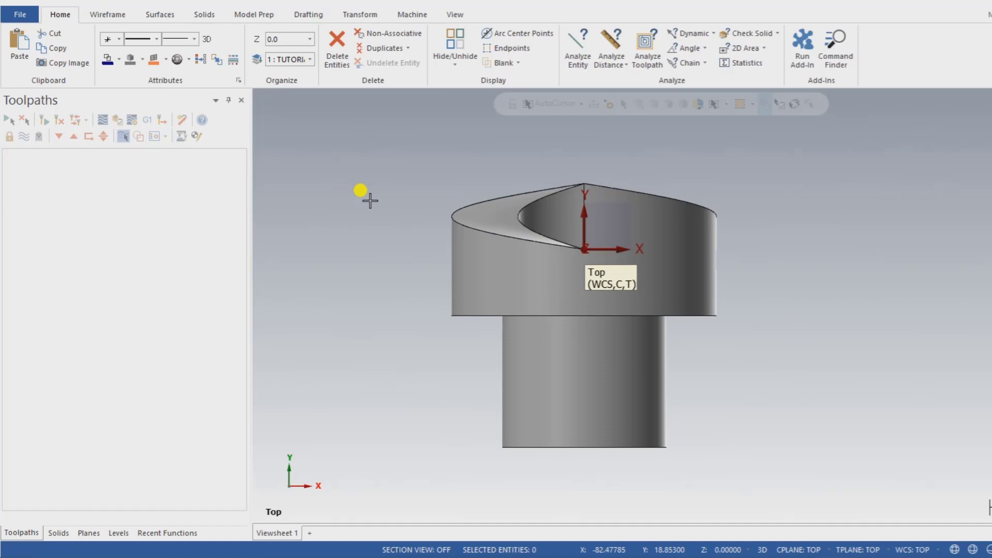
Start a new empty part file without saving the changes to TUTORIAL #3mm
click(20, 15)
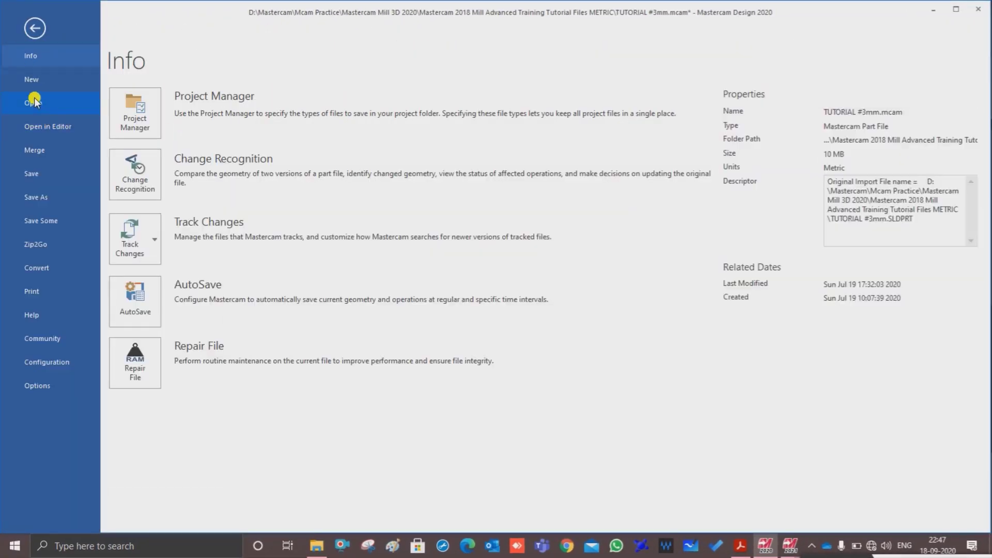
click(34, 101)
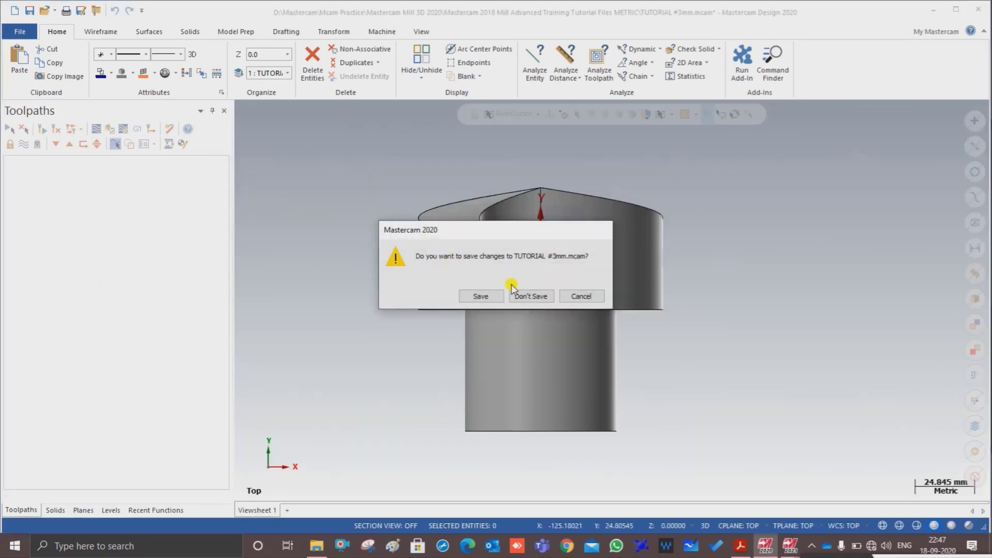
click(531, 295)
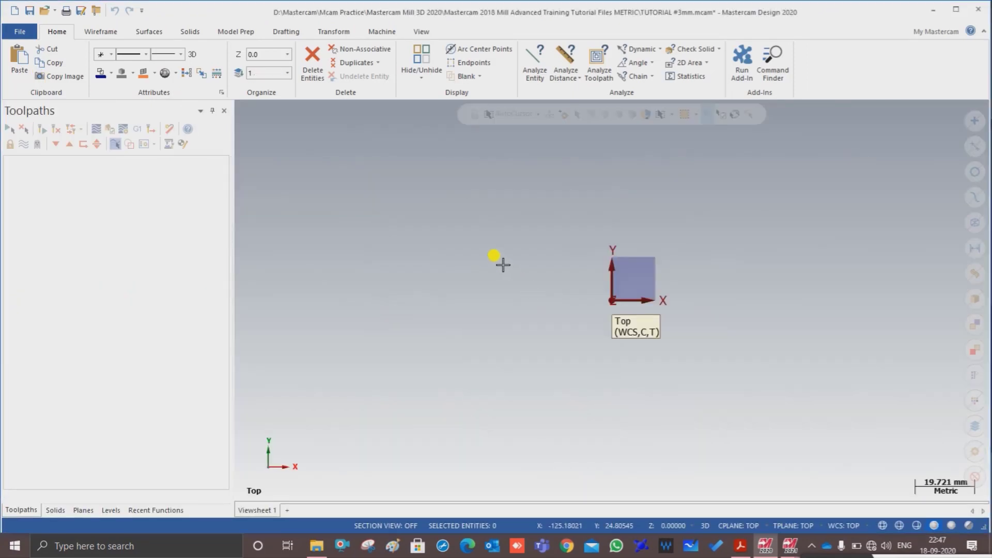
scroll(687, 293, down, 1)
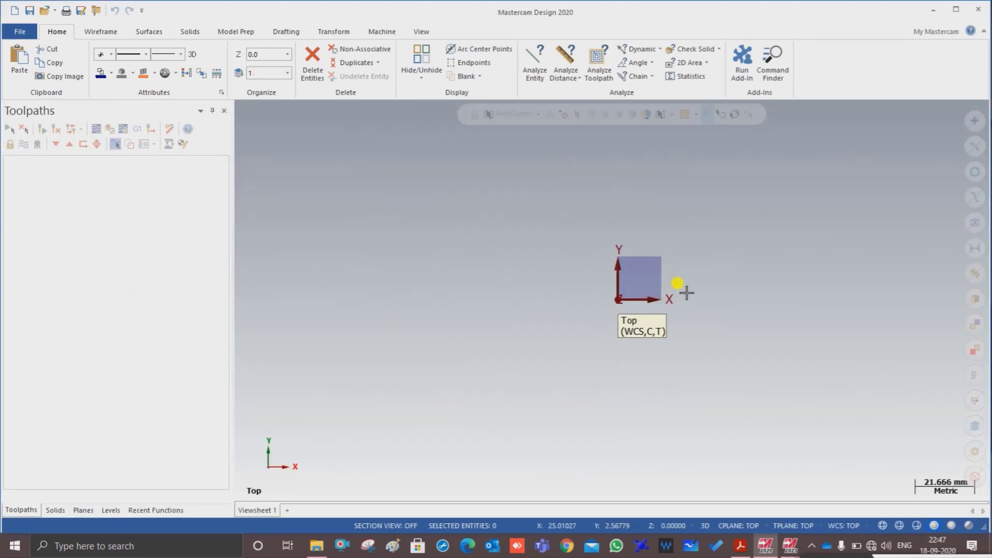
scroll(686, 293, up, 4)
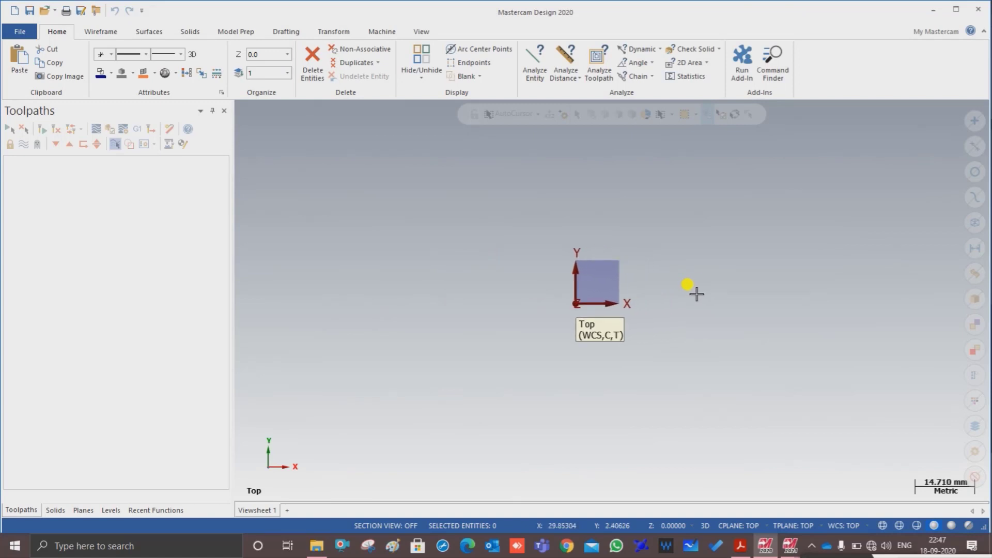
Switch to File Explorer and bring TUTORIAL #3mm.SLDPRT into the Mastercam graphics window to open it
click(316, 545)
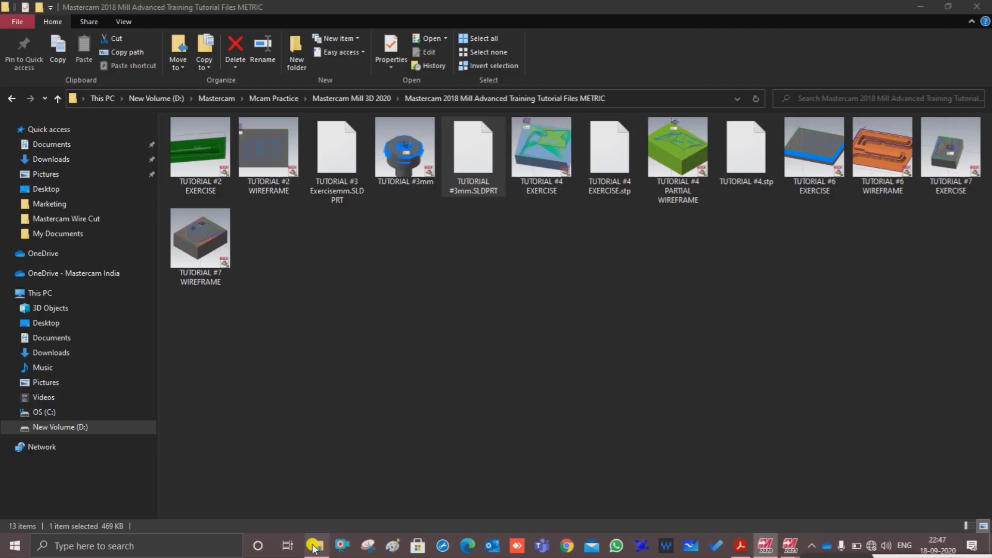
click(333, 413)
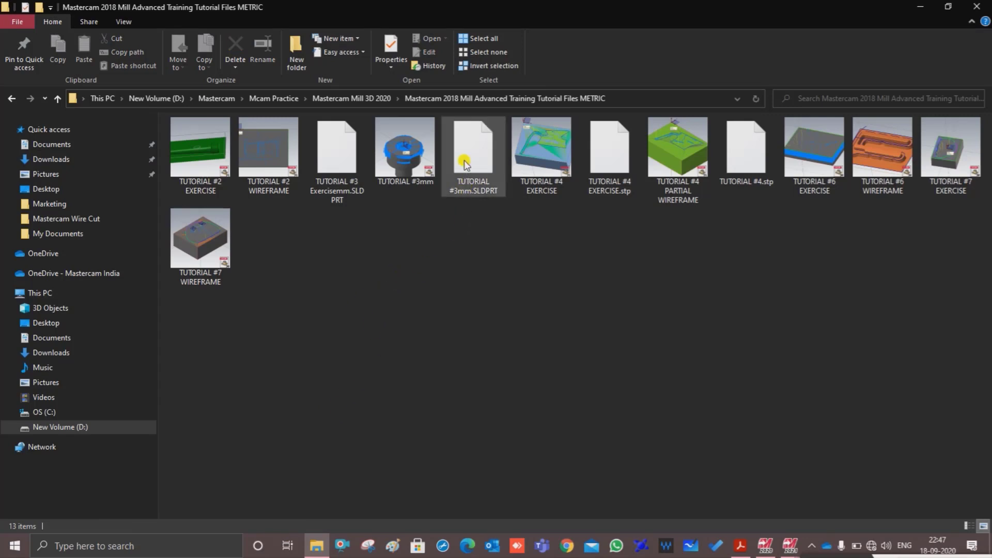
drag(471, 158, 728, 320)
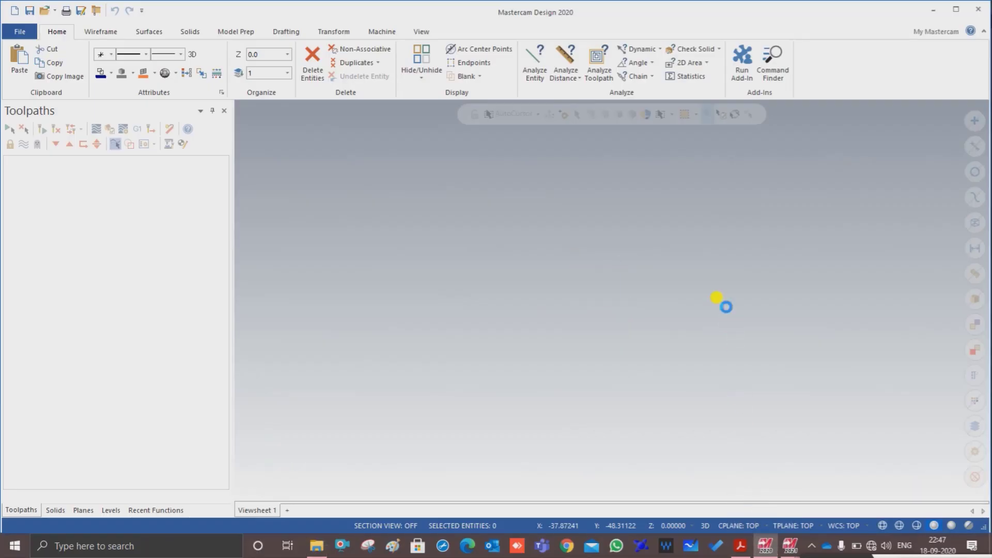
Examine the part's sloping spiral top faces, central recess and vertical step faces from an angled view
scroll(556, 284, down, 3)
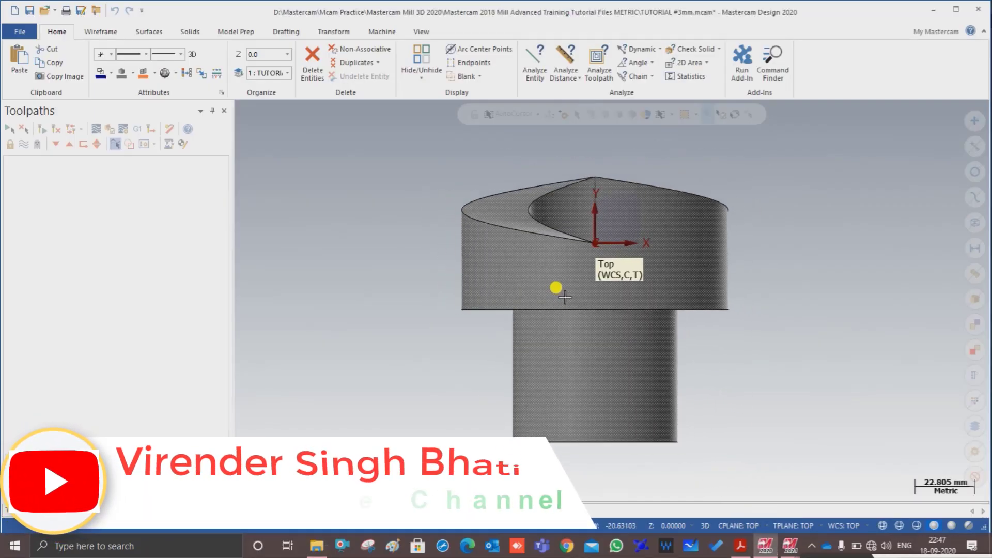
middle_drag(556, 283, 578, 343)
scroll(580, 270, up, 2)
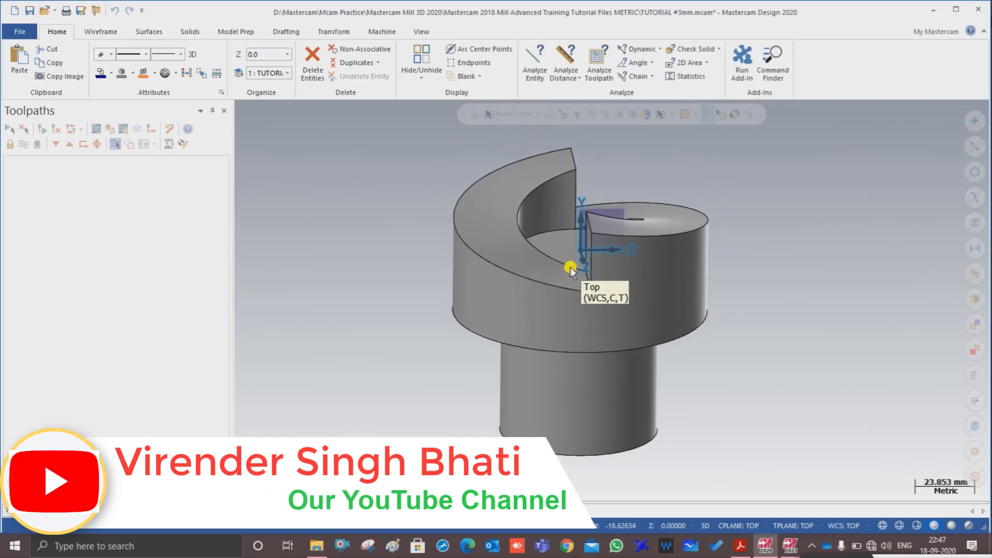
mouse_move(580, 270)
middle_down()
mouse_move(567, 270)
mouse_move(581, 286)
mouse_move(546, 301)
mouse_move(545, 335)
mouse_move(567, 312)
mouse_move(558, 297)
mouse_move(531, 345)
mouse_move(525, 401)
mouse_move(522, 354)
mouse_move(562, 345)
mouse_move(580, 277)
mouse_move(504, 283)
mouse_move(546, 271)
mouse_move(525, 313)
mouse_move(531, 290)
mouse_move(516, 298)
mouse_move(550, 288)
mouse_move(510, 342)
mouse_move(536, 299)
mouse_move(534, 282)
mouse_move(511, 277)
mouse_move(543, 230)
mouse_move(552, 240)
mouse_move(536, 229)
mouse_move(514, 284)
mouse_move(528, 366)
mouse_move(528, 311)
mouse_move(543, 323)
mouse_move(563, 294)
mouse_move(563, 309)
middle_up()
scroll(567, 274, up, 2)
scroll(563, 309, up, 2)
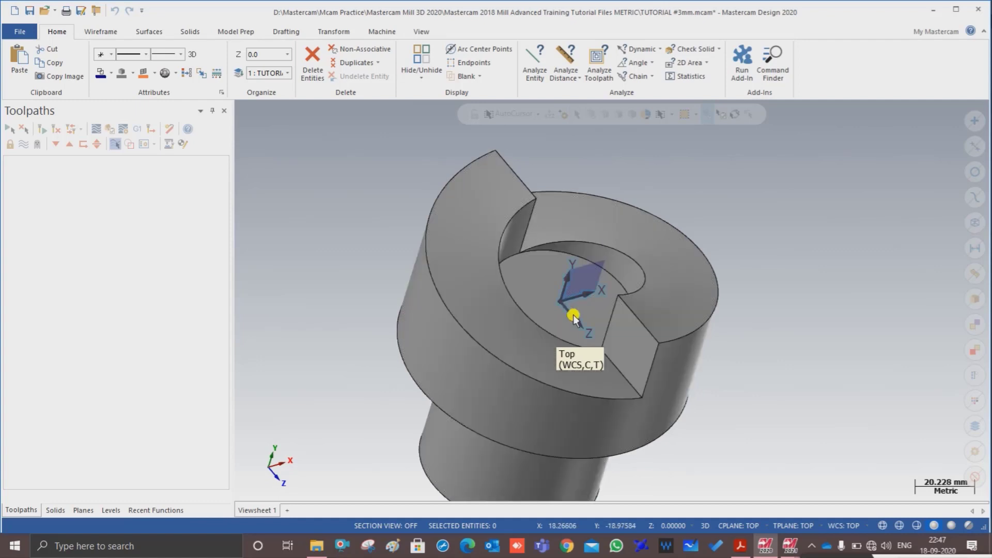
mouse_move(563, 299)
middle_down()
mouse_move(491, 321)
mouse_move(453, 315)
mouse_move(446, 334)
mouse_move(523, 356)
mouse_move(519, 348)
mouse_move(578, 303)
middle_up()
scroll(492, 321, down, 3)
scroll(523, 356, up, 1)
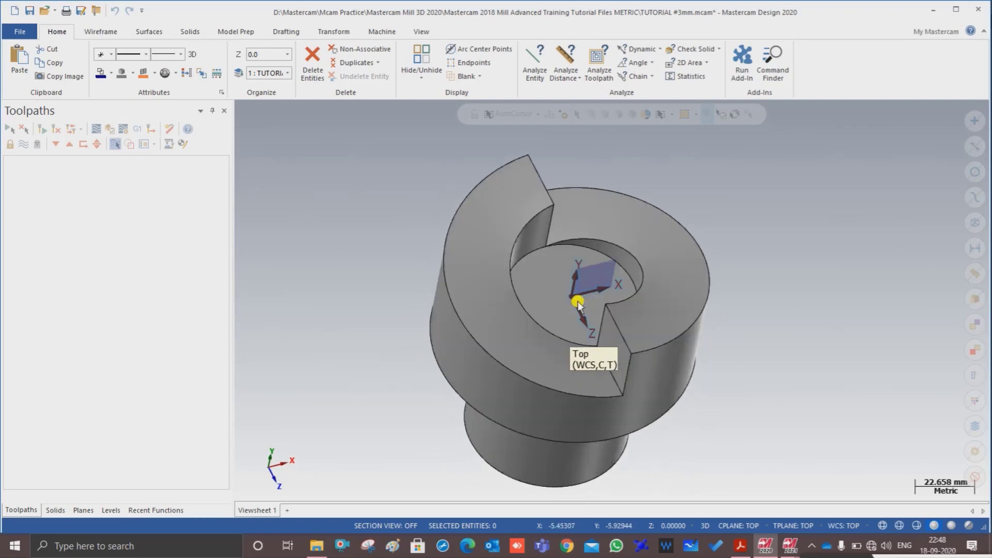
scroll(578, 302, up, 2)
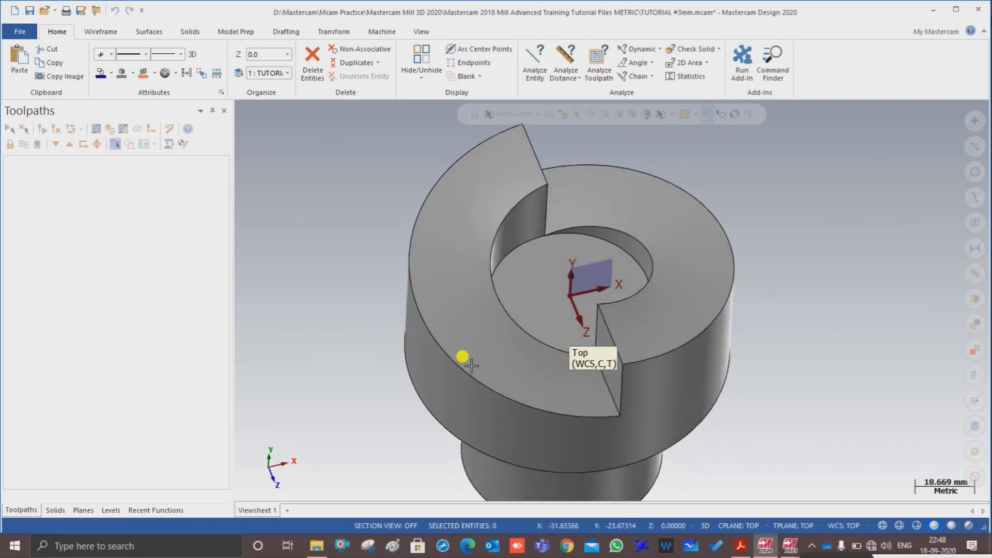
Draw a two-endpoint line across the central recess joining the inner top corners of the two step faces
click(100, 32)
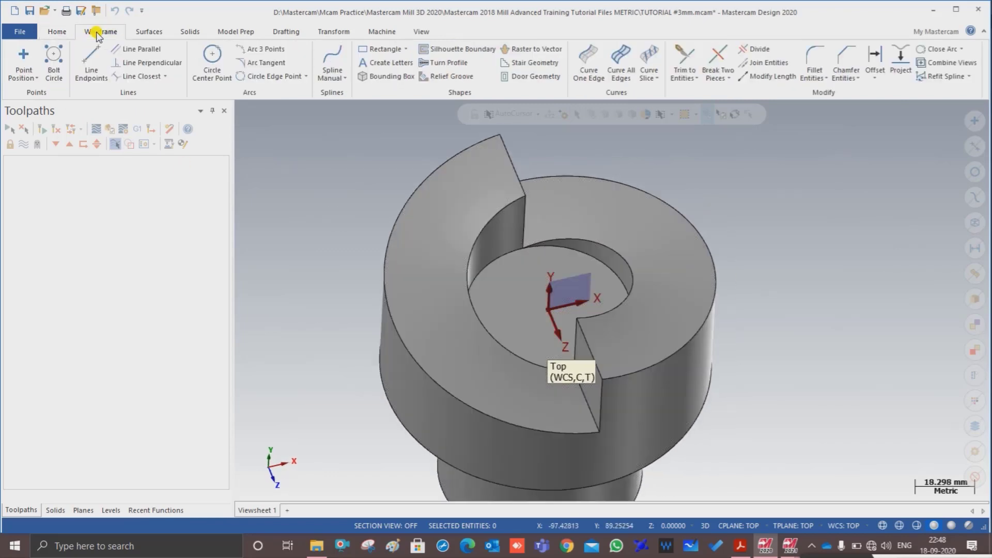
click(92, 58)
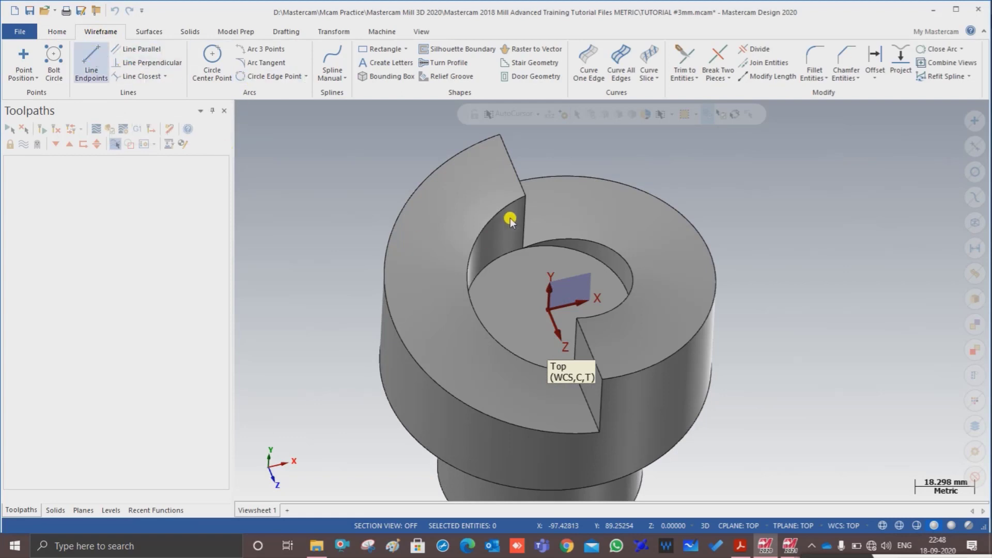
click(525, 196)
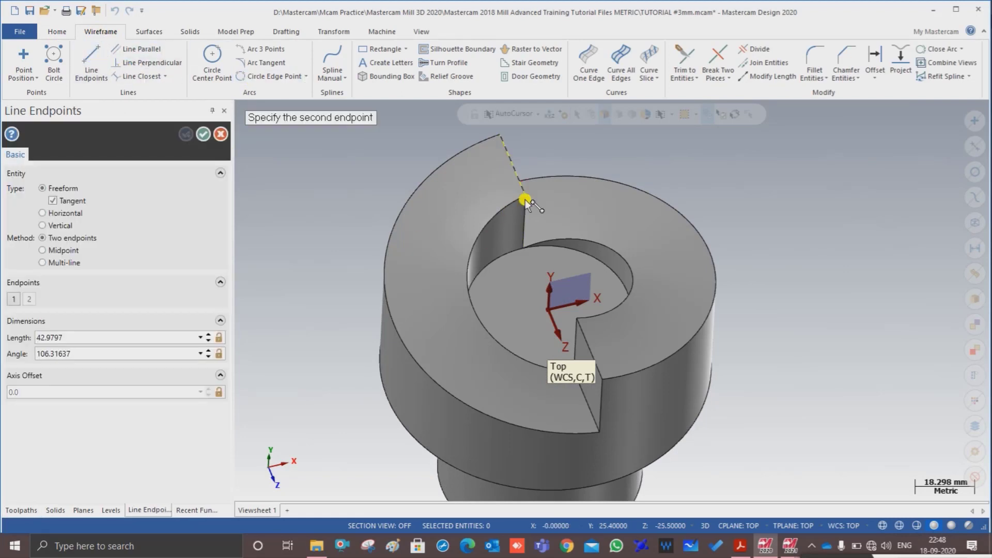
click(579, 319)
click(205, 135)
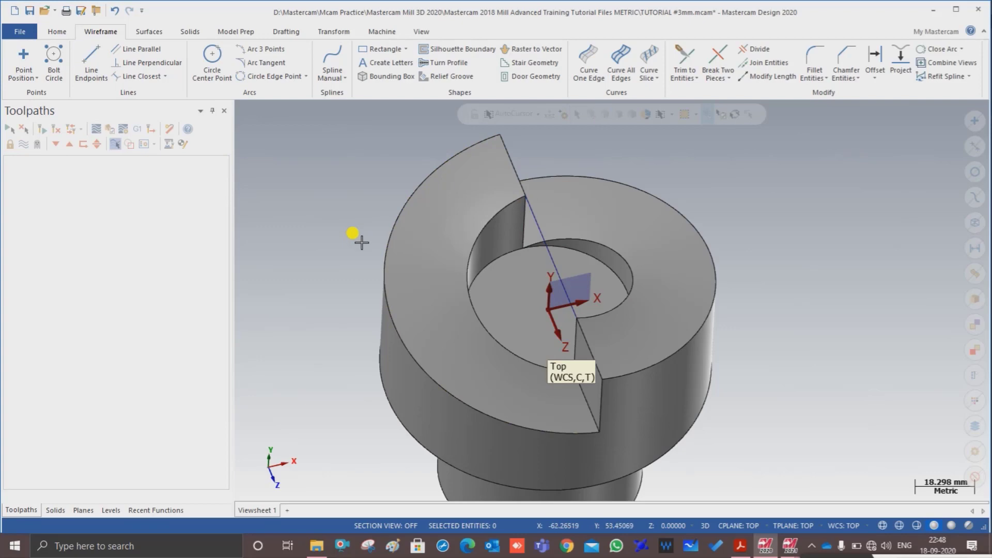
Examine the line spanning the central recess and its end corners from steeper and closer angled views
scroll(362, 243, down, 2)
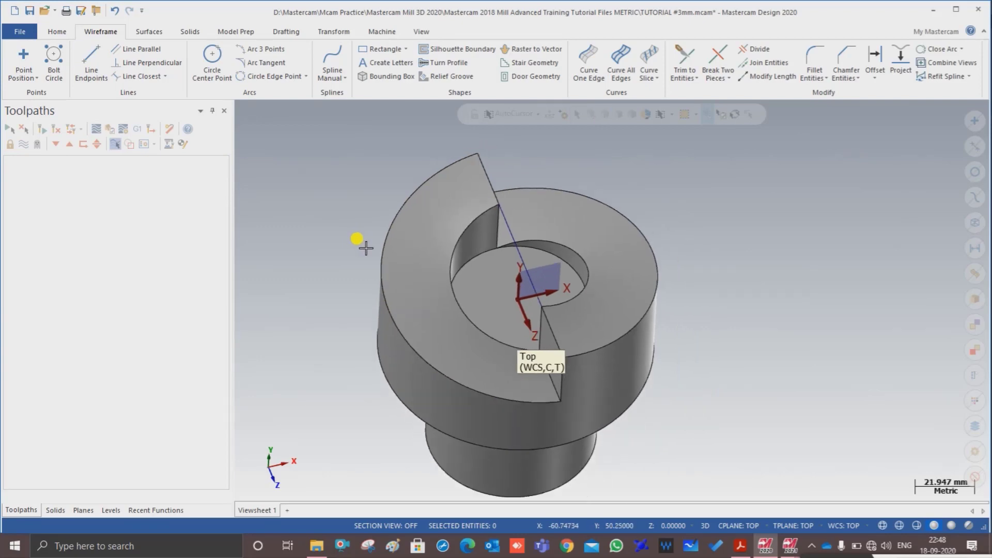
right_click(333, 190)
click(384, 268)
middle_drag(384, 267, 580, 321)
scroll(537, 272, up, 2)
middle_drag(537, 272, 543, 221)
scroll(561, 226, up, 2)
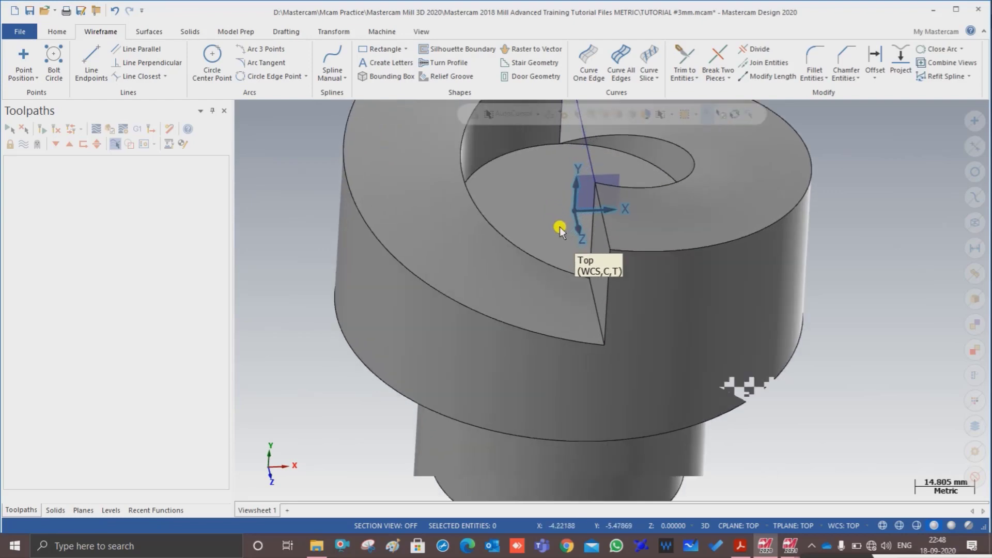
scroll(571, 215, down, 2)
scroll(544, 260, up, 1)
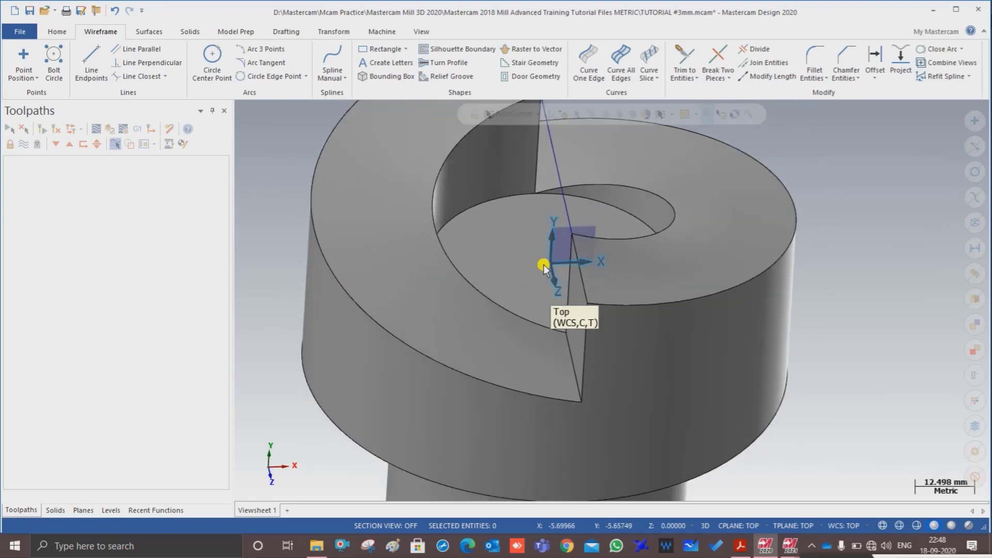
scroll(423, 374, down, 2)
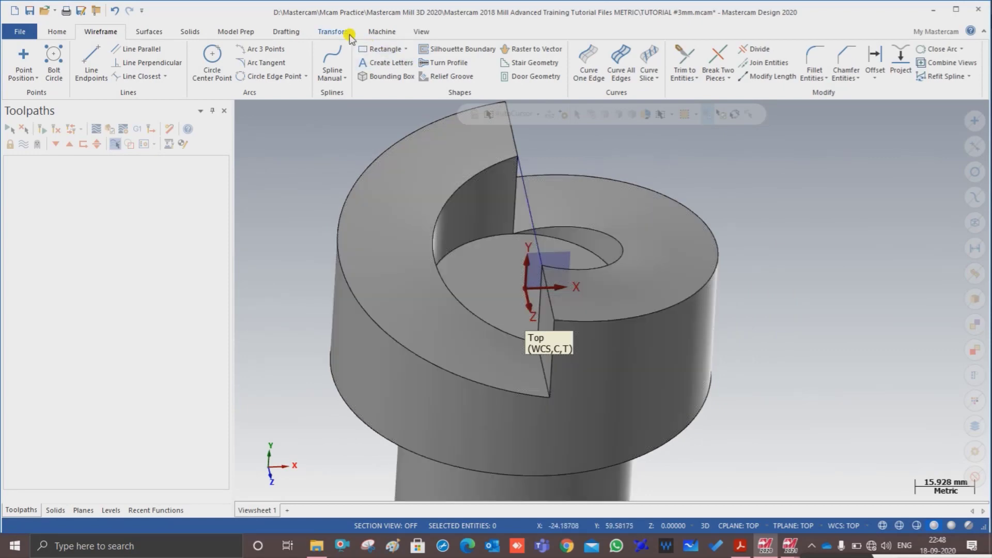
Move all geometry to the origin using the midpoint of the connecting line as base point, and clear the result colours
click(334, 32)
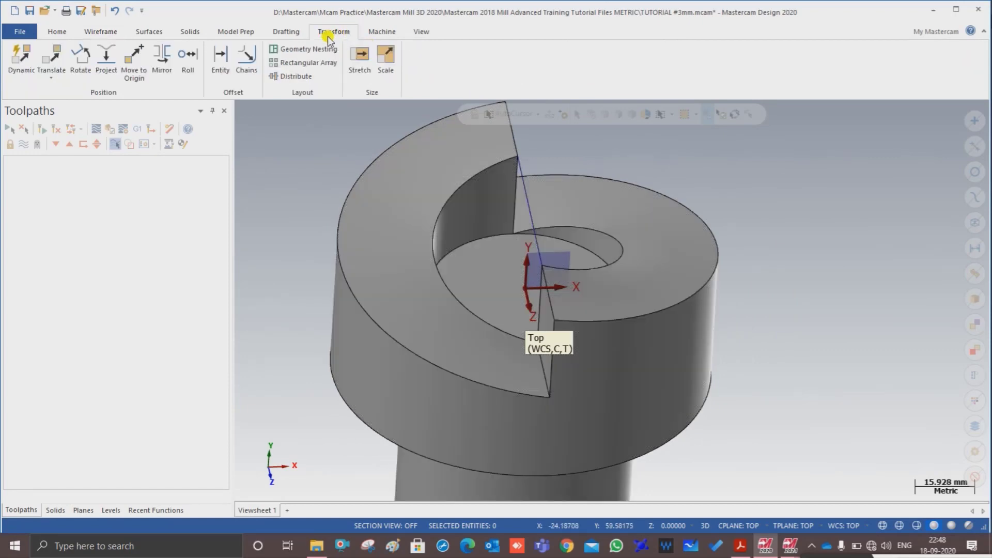
click(134, 58)
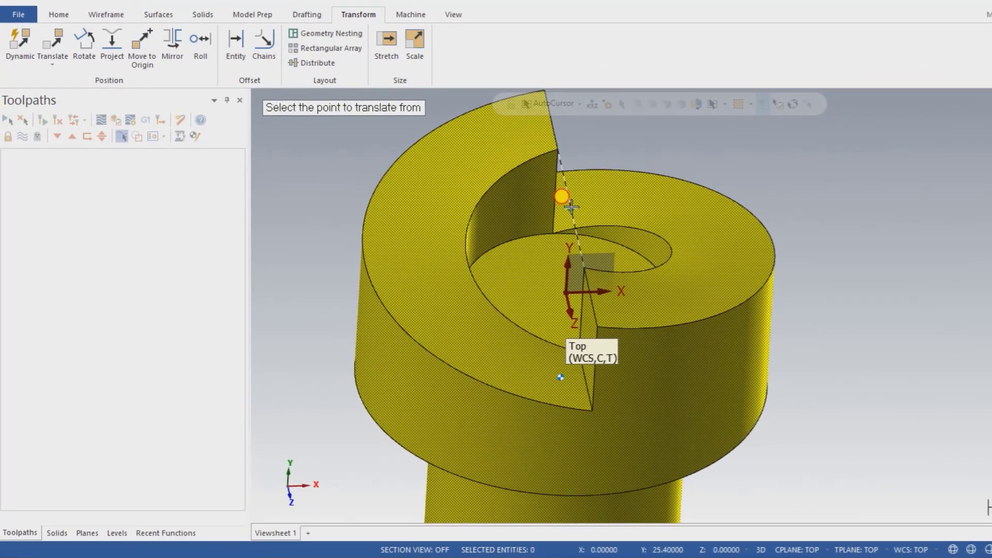
click(571, 207)
right_click(591, 187)
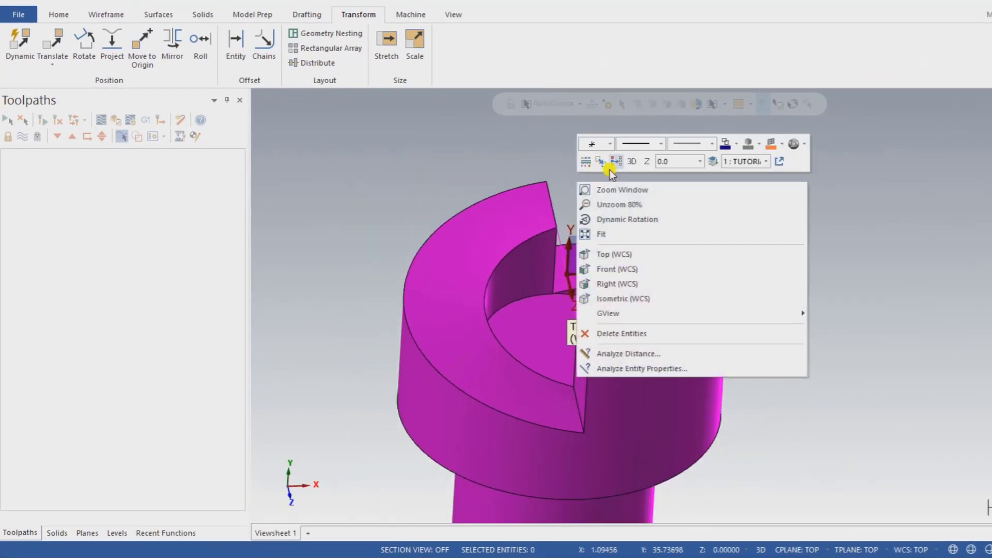
Begin a Dynamic move of the solid and the line, placing the gnomon at the WCS origin
scroll(569, 204, down, 2)
right_click(439, 198)
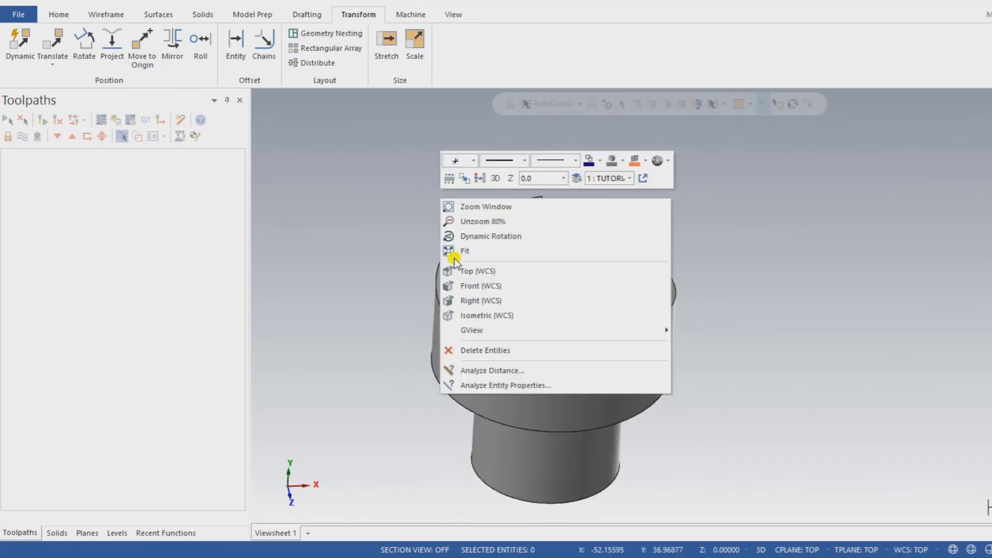
click(466, 268)
middle_drag(546, 319, 551, 275)
middle_drag(434, 208, 458, 244)
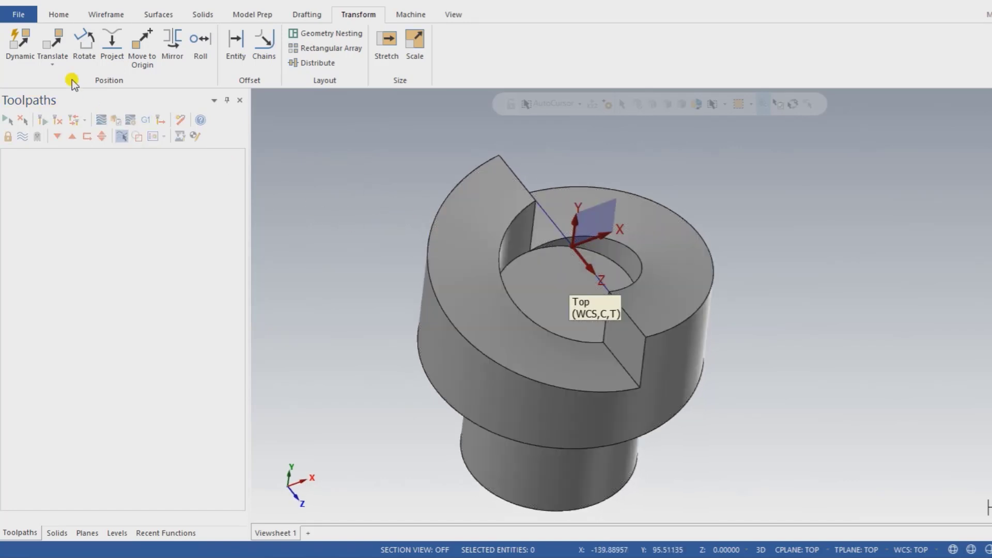
click(23, 50)
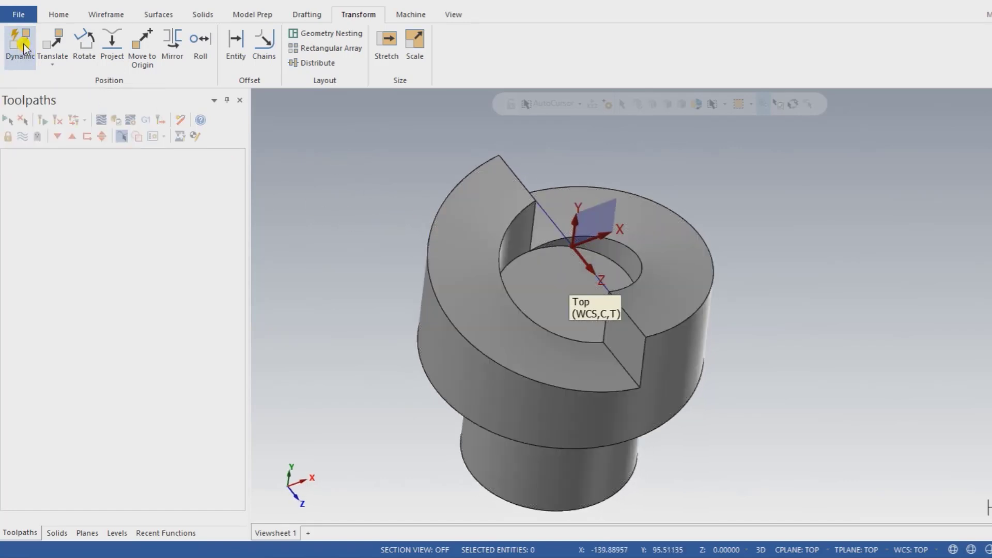
click(579, 208)
click(605, 132)
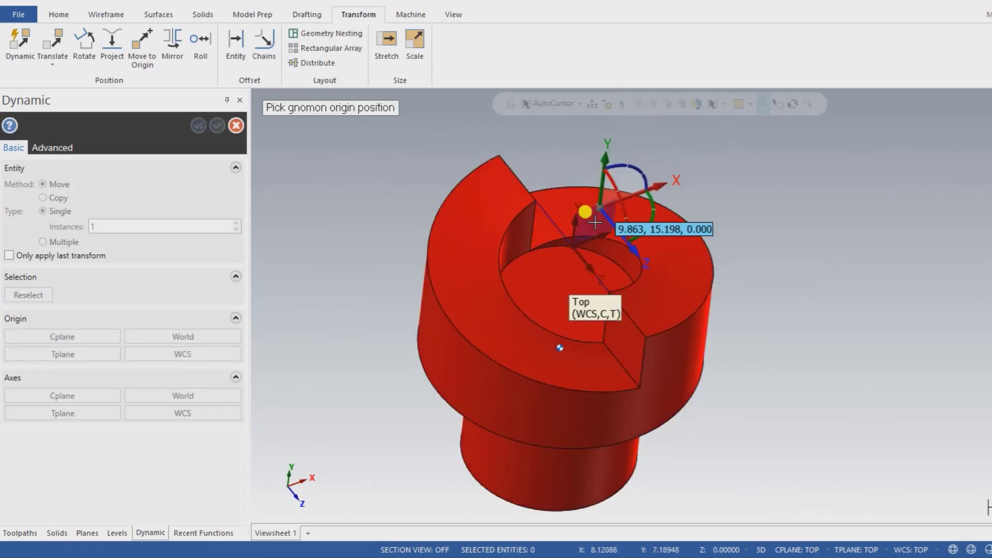
click(573, 252)
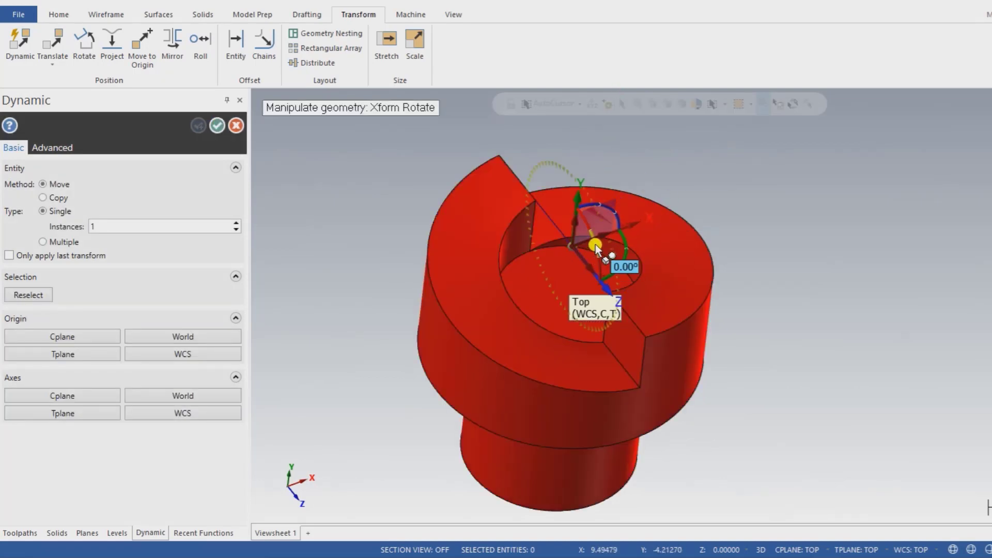
Rotate the solid and line about the X axis so the spiral top faces along Z, accept, and clear the result colours
click(596, 244)
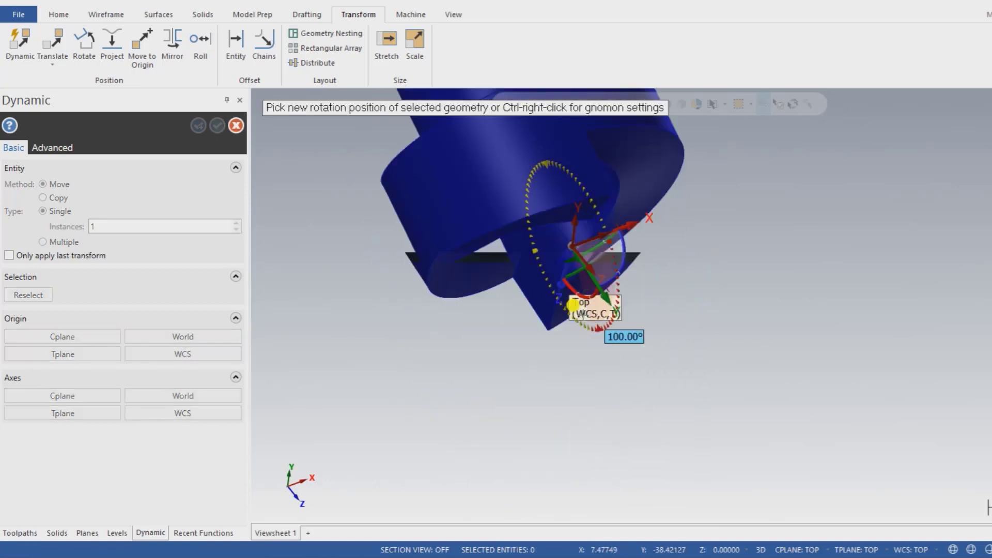
click(574, 309)
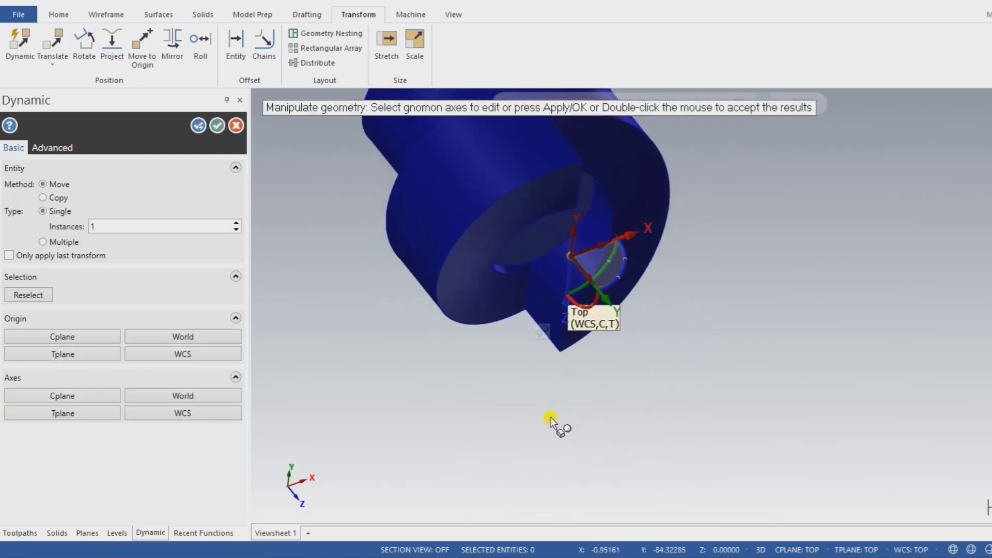
middle_drag(551, 419, 648, 336)
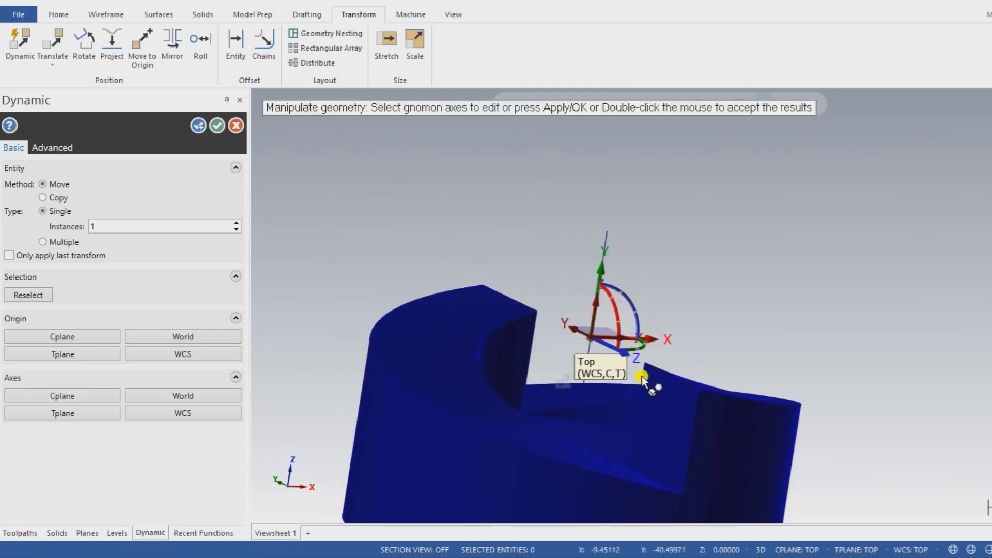
middle_drag(642, 380, 631, 316)
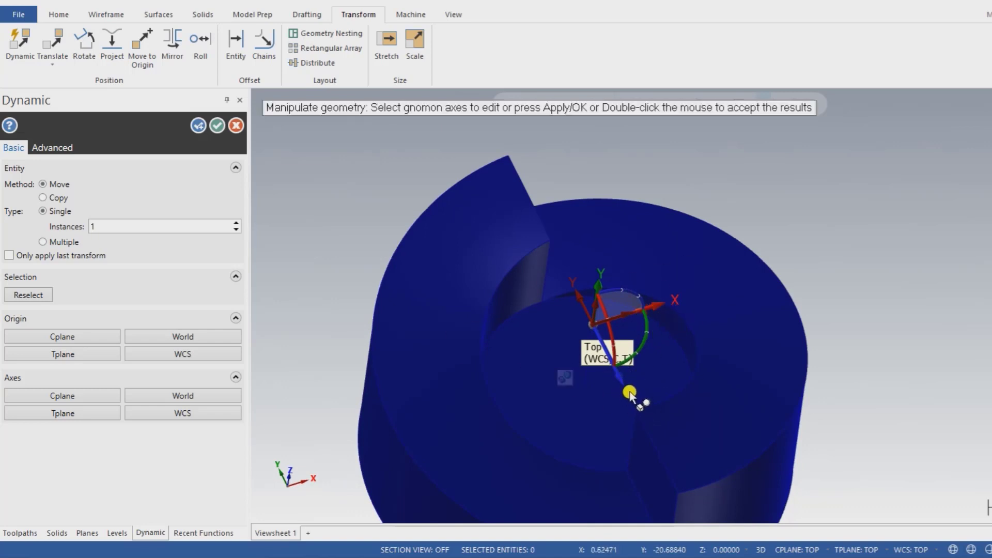
click(217, 125)
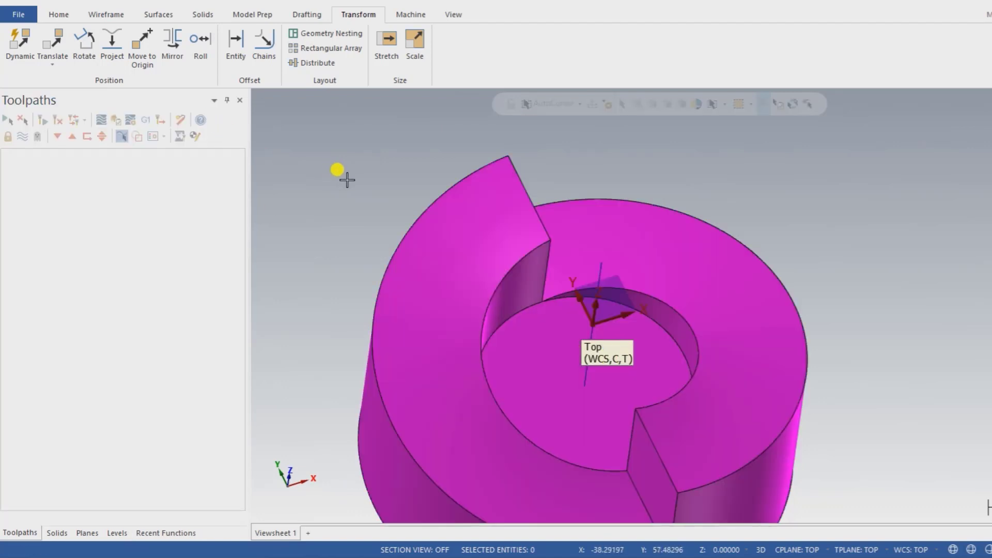
right_click(331, 149)
click(381, 135)
Check the rotated part's alignment with the WCS axes in the Top (WCS) view and from an angle
right_click(331, 161)
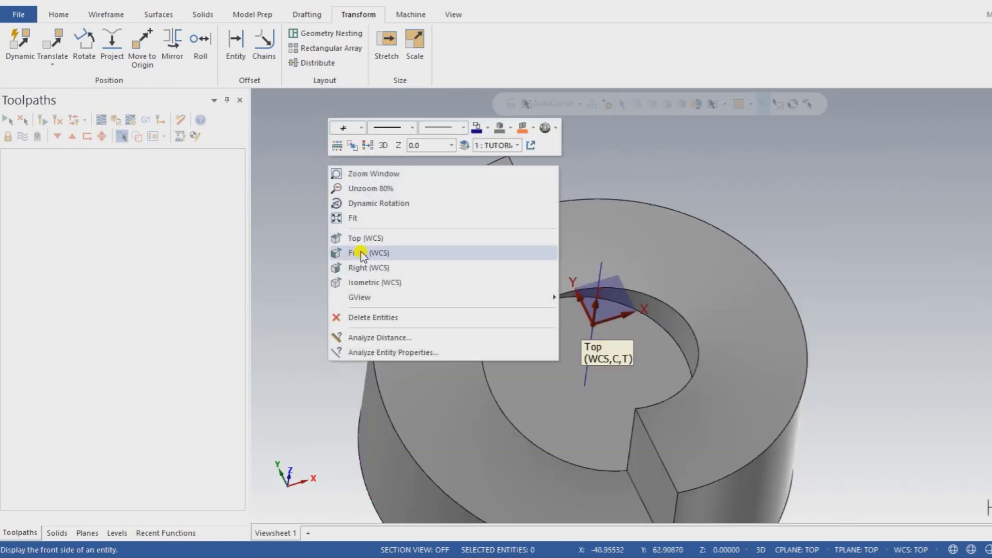
click(361, 237)
key(alt+Down)
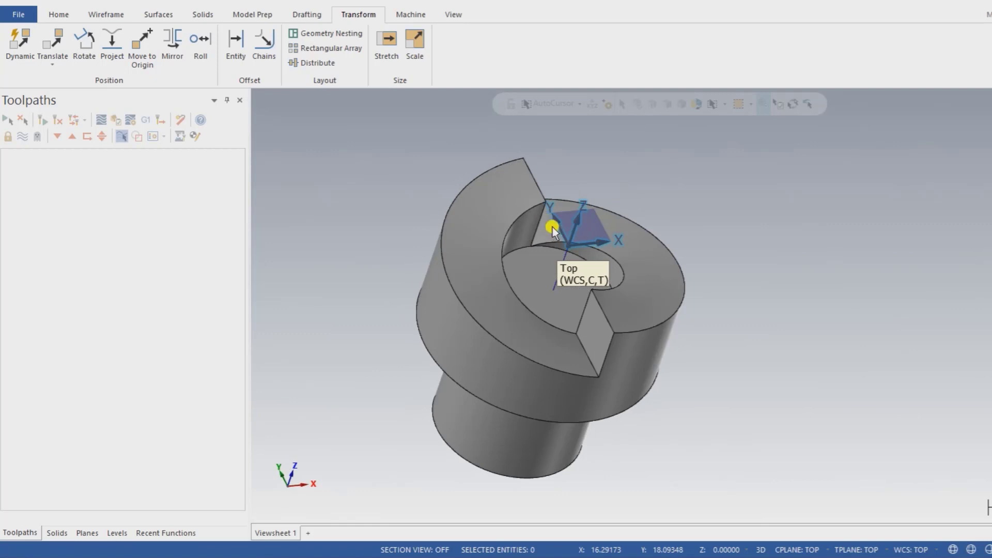
key(alt+Left)
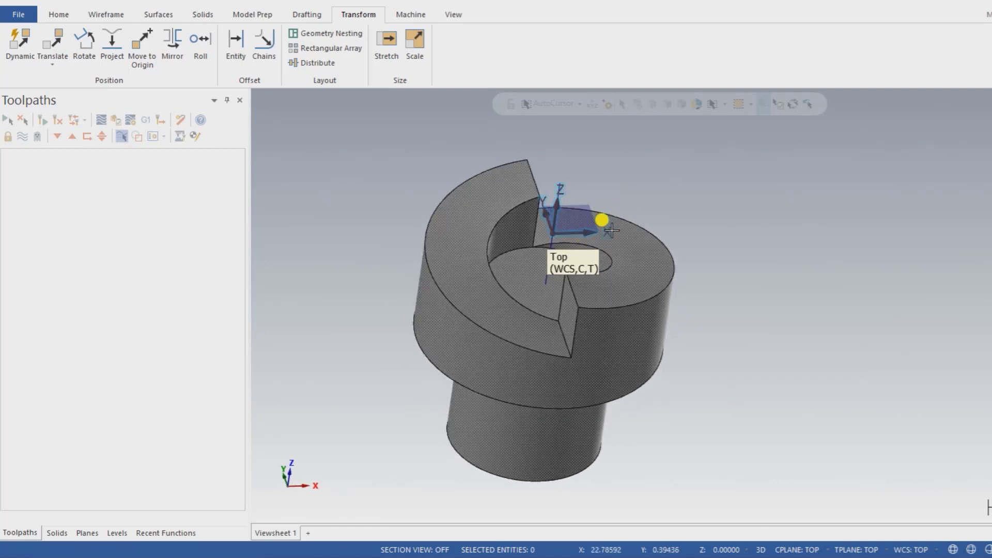
right_click(687, 201)
click(714, 274)
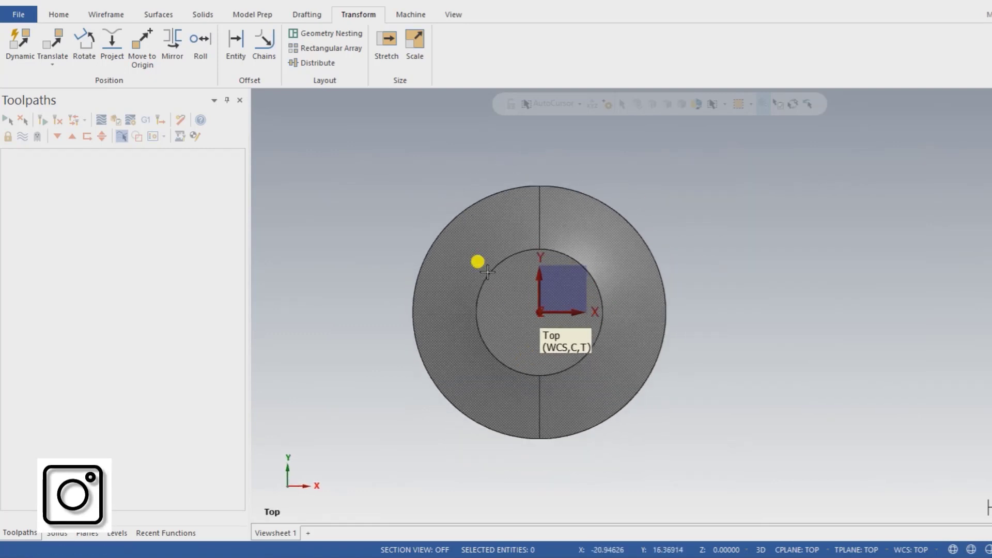
Delete the reference line passing through the origin
mouse_move(487, 271)
middle_down()
mouse_move(488, 225)
mouse_move(526, 216)
mouse_move(506, 229)
mouse_move(509, 220)
middle_up()
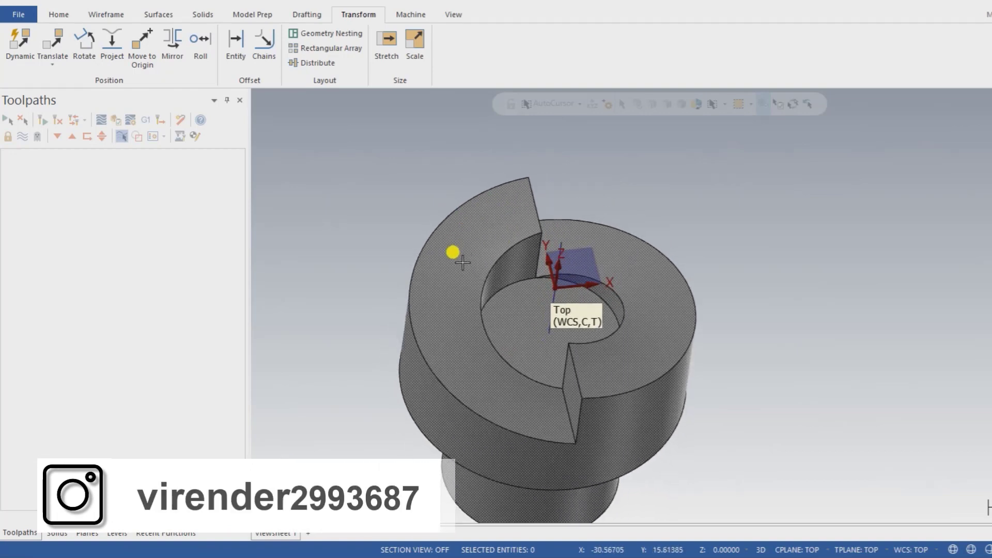
scroll(545, 288, up, 2)
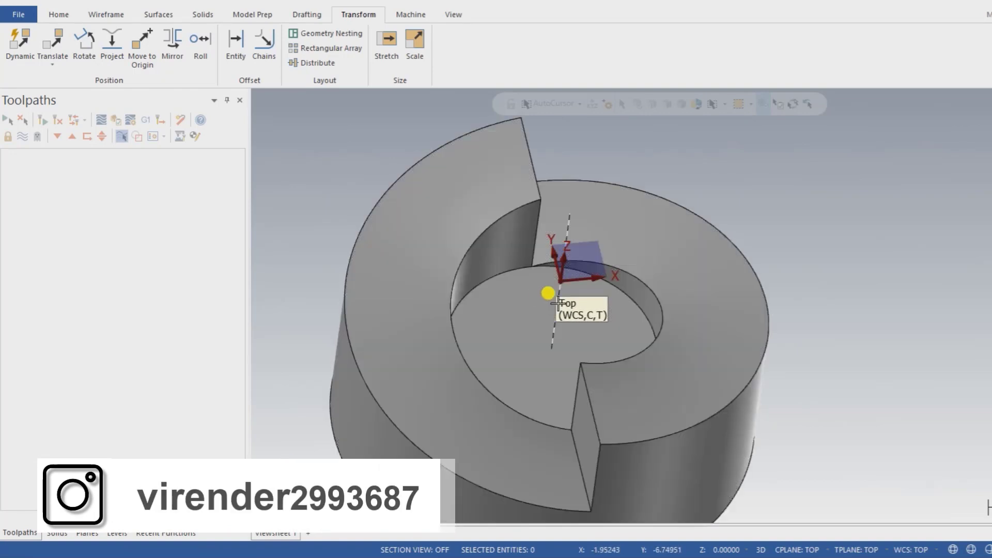
click(558, 339)
key(Escape)
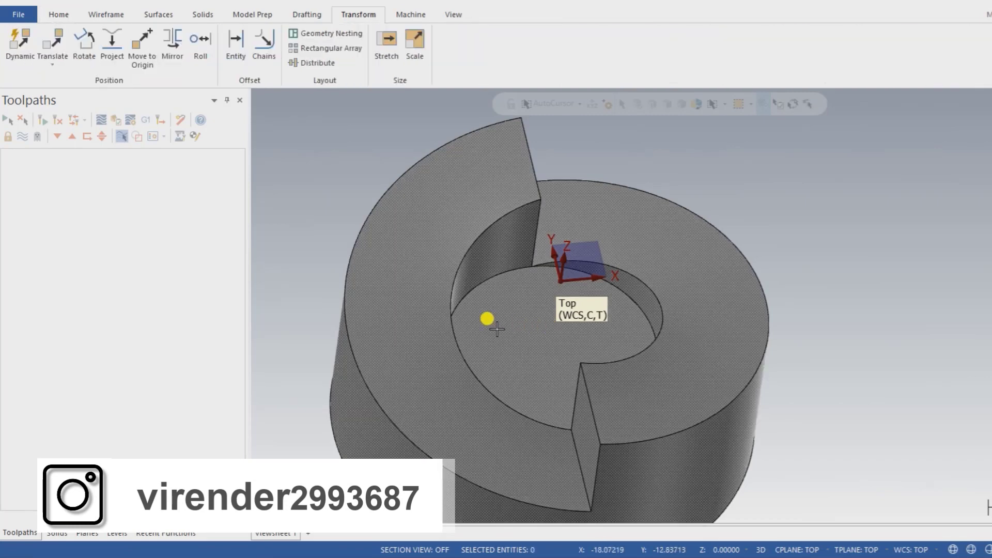
Examine the part against the WCS origin in the Top (WCS) view and from low angled views
scroll(492, 321, down, 3)
right_click(437, 234)
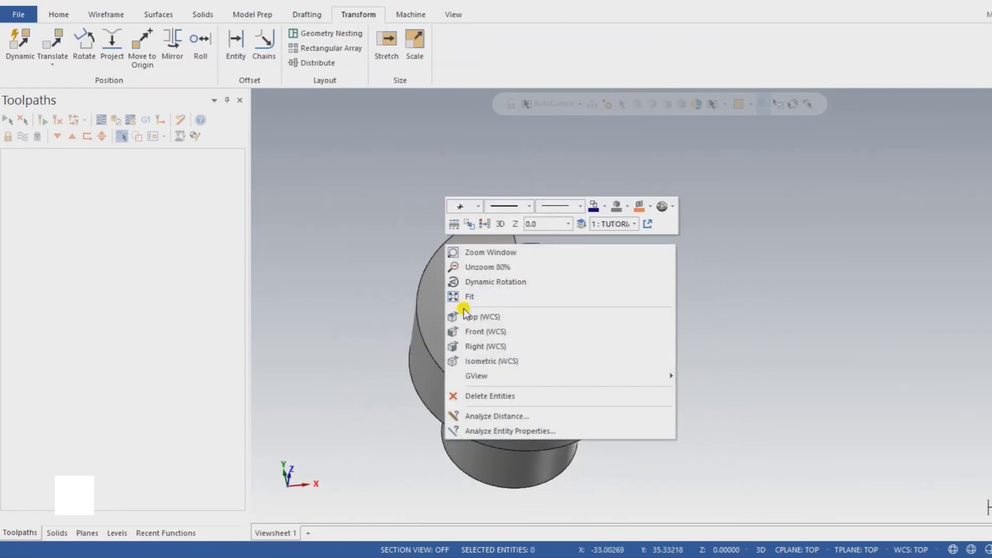
click(469, 316)
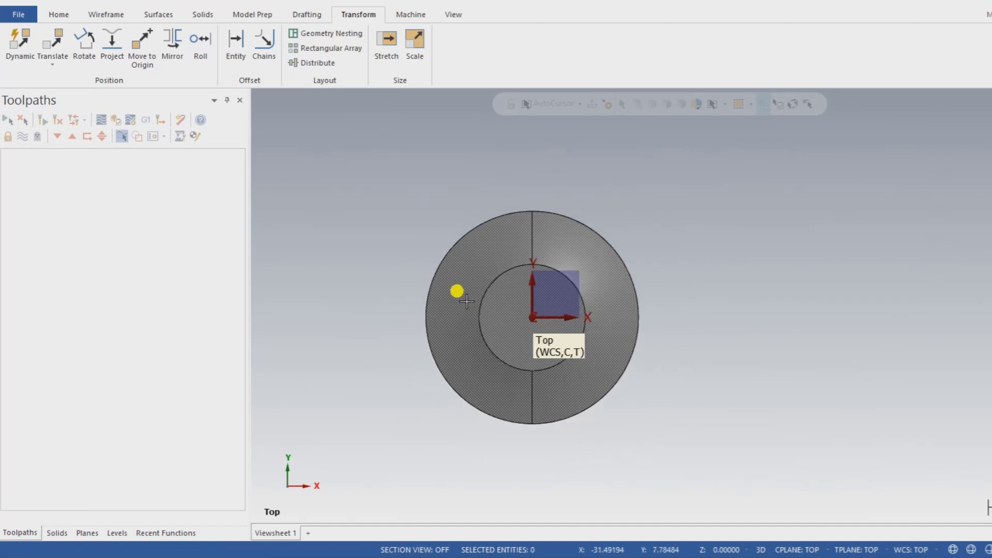
mouse_move(458, 290)
middle_down()
mouse_move(465, 226)
mouse_move(503, 221)
mouse_move(491, 204)
mouse_move(511, 232)
mouse_move(492, 211)
mouse_move(523, 215)
mouse_move(497, 238)
mouse_move(471, 342)
mouse_move(470, 242)
mouse_move(488, 318)
middle_up()
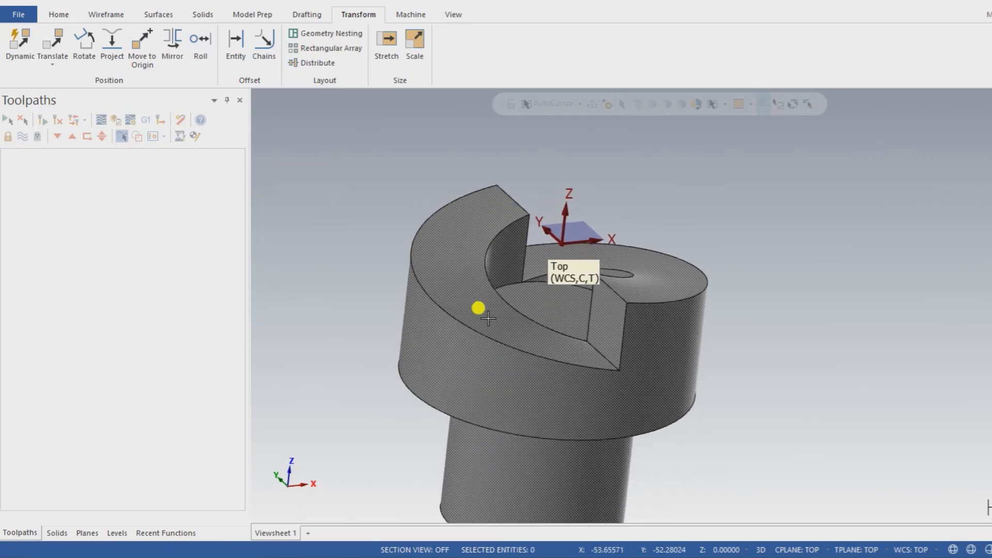
middle_drag(489, 317, 478, 334)
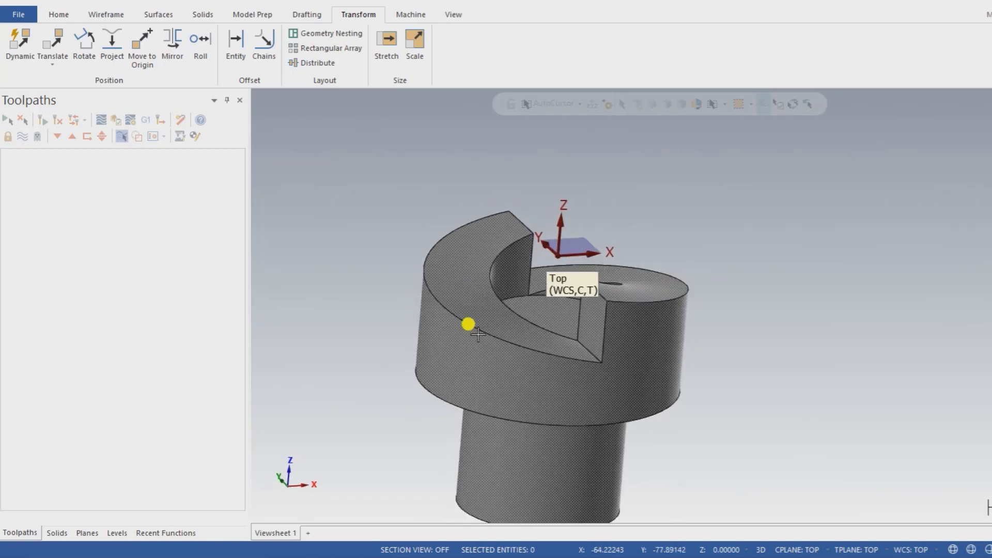
Switch to 2D construction mode and create a curve from the part's outer spiral edge with Curve On One Edge
click(732, 547)
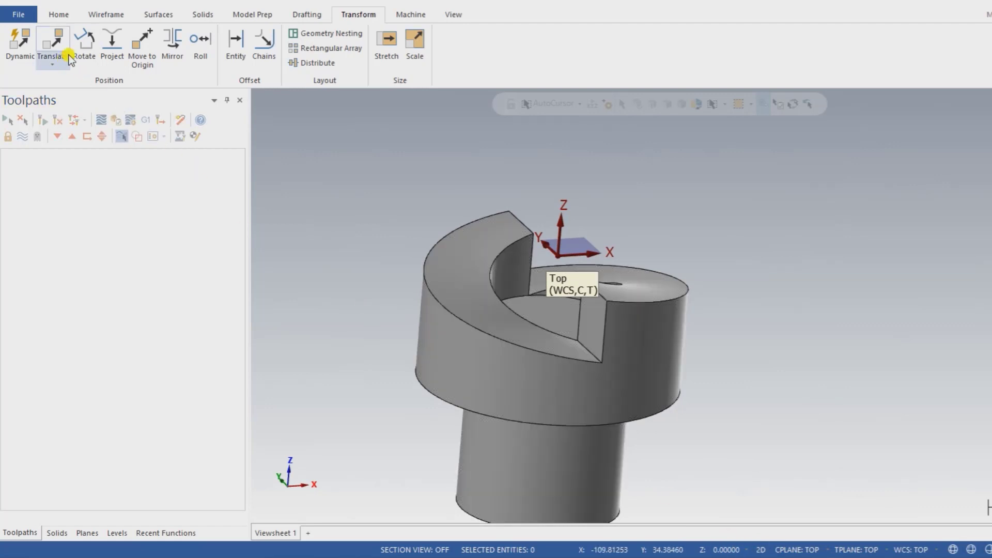
click(17, 15)
click(109, 15)
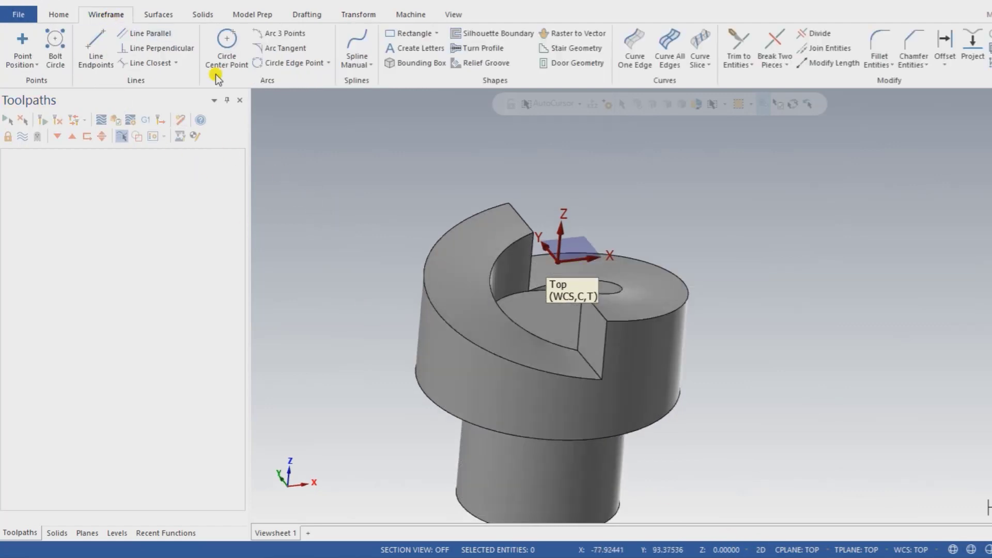
click(669, 44)
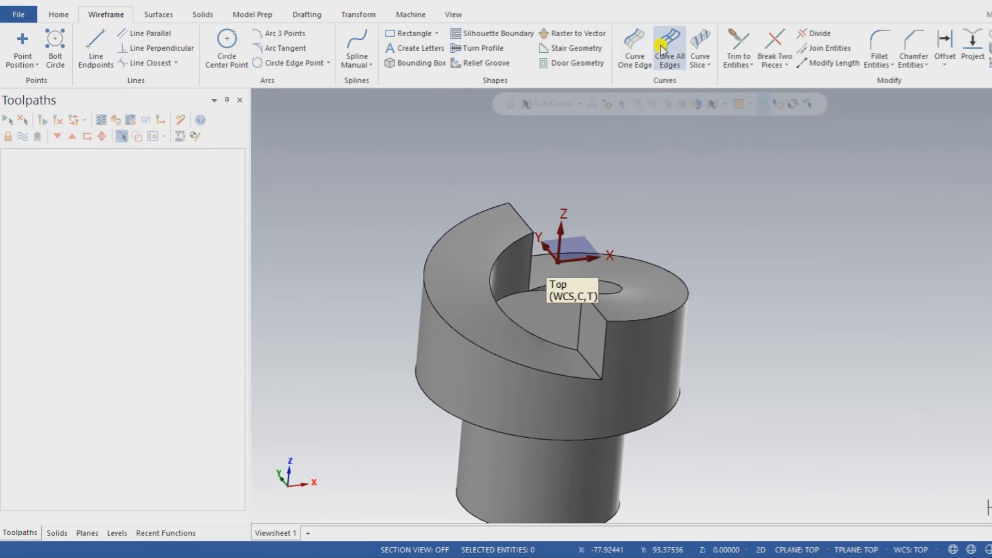
click(501, 337)
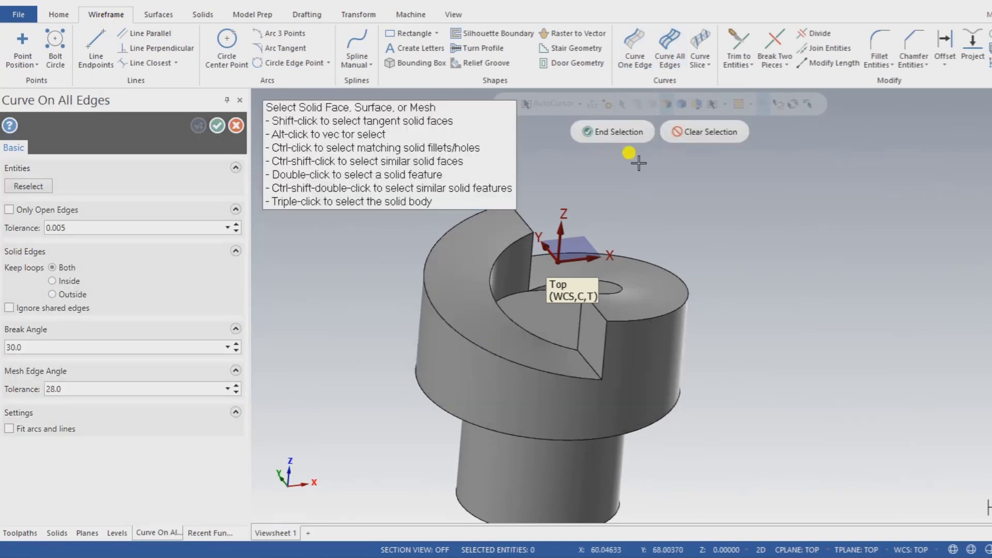
click(634, 57)
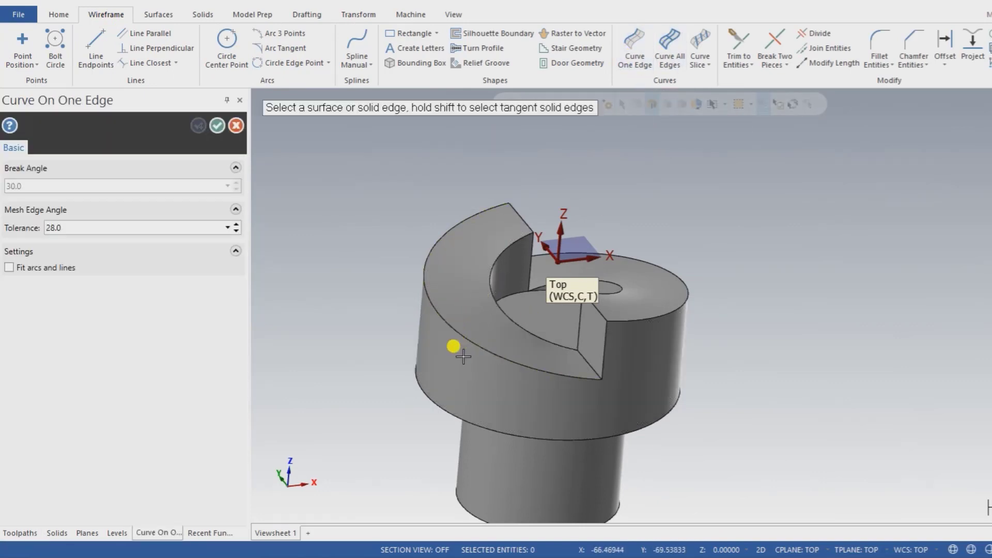
click(462, 420)
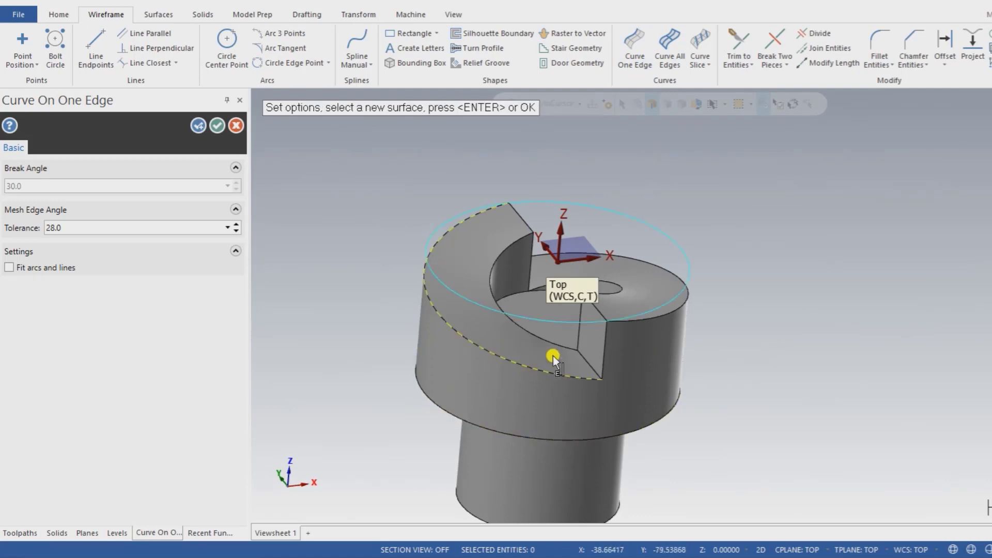
Add curves from the inner bore edges to complete the inner circle, and accept
mouse_move(560, 403)
middle_down()
mouse_move(543, 376)
mouse_move(558, 295)
mouse_move(571, 327)
mouse_move(551, 421)
mouse_move(560, 282)
middle_up()
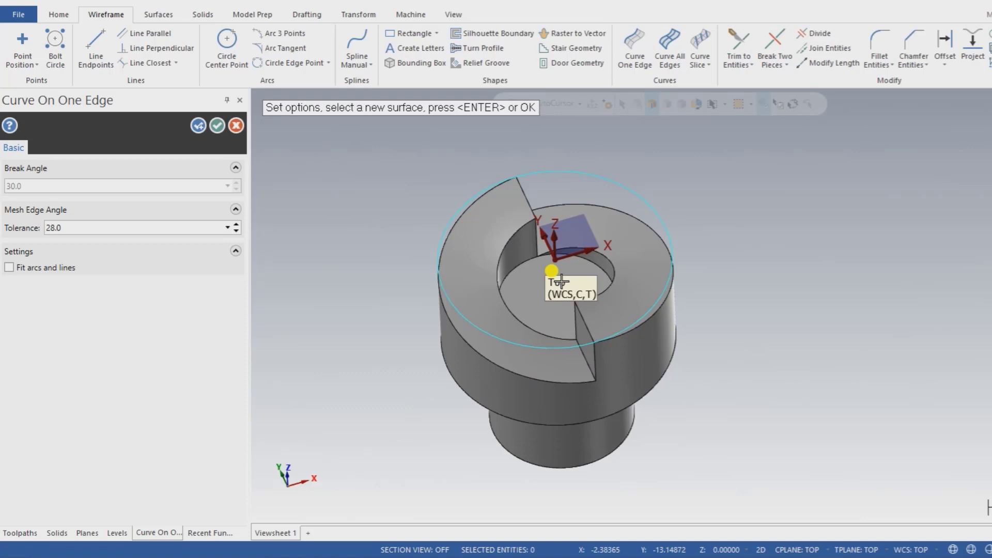
click(591, 268)
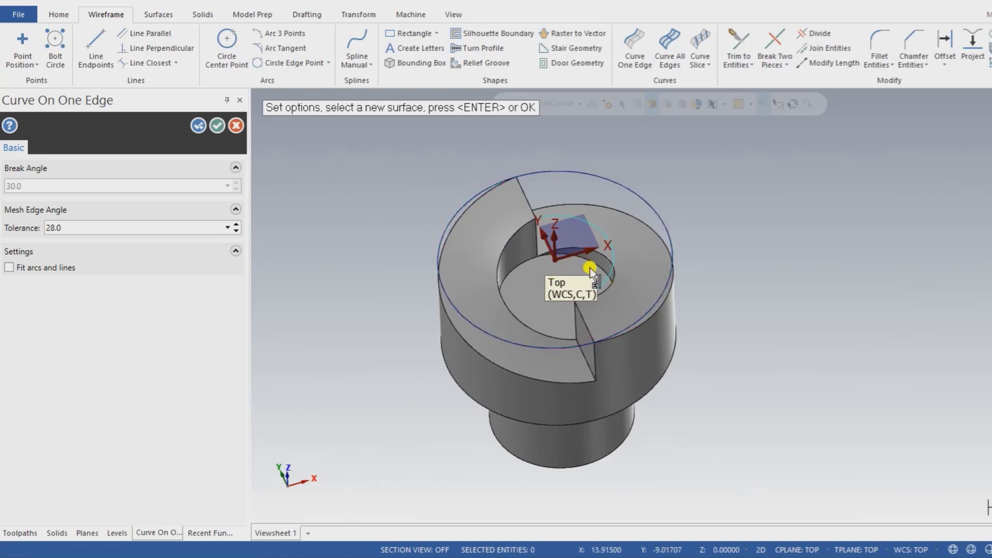
click(221, 132)
middle_drag(289, 181, 336, 226)
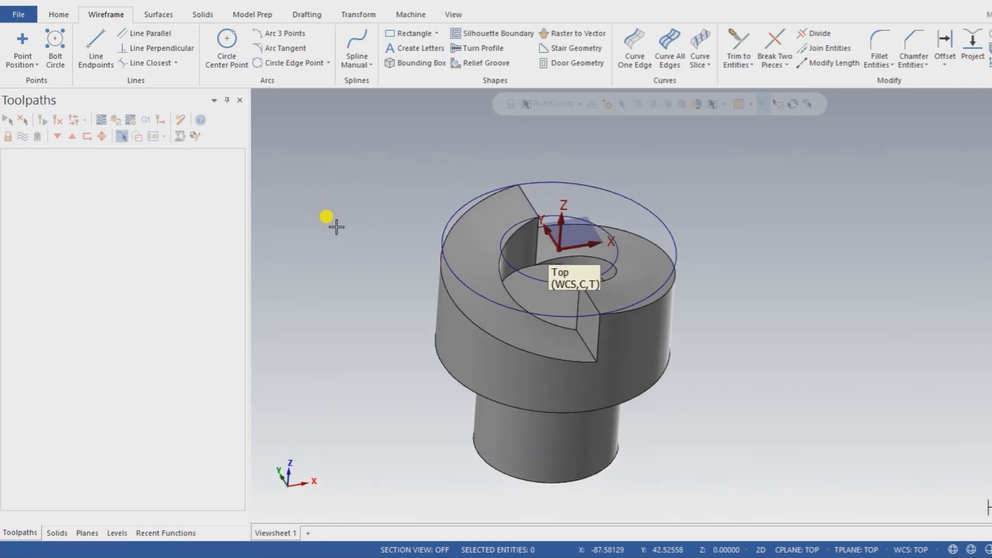
Move the extracted outer and inner circle curves to level 2, named Stock Model
click(459, 272)
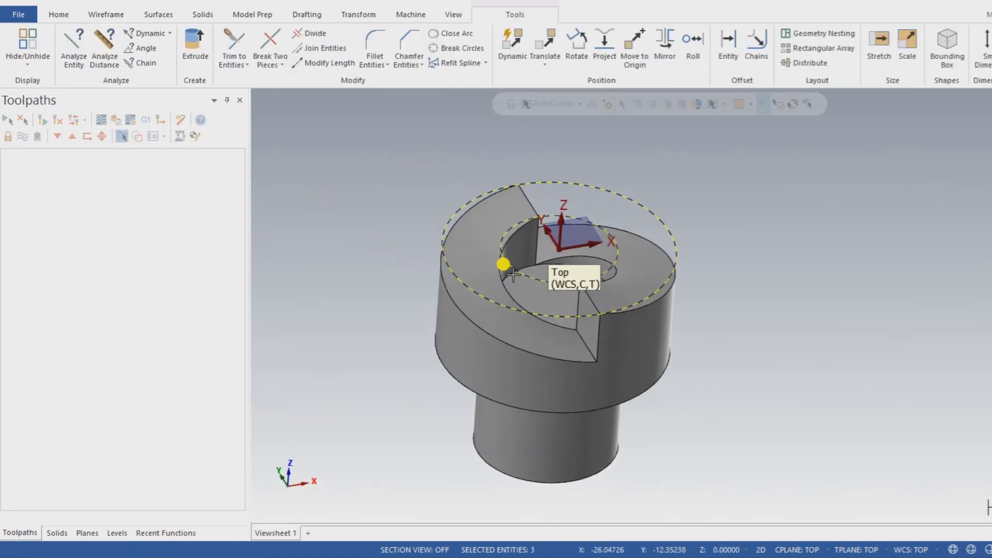
right_click(516, 270)
click(649, 247)
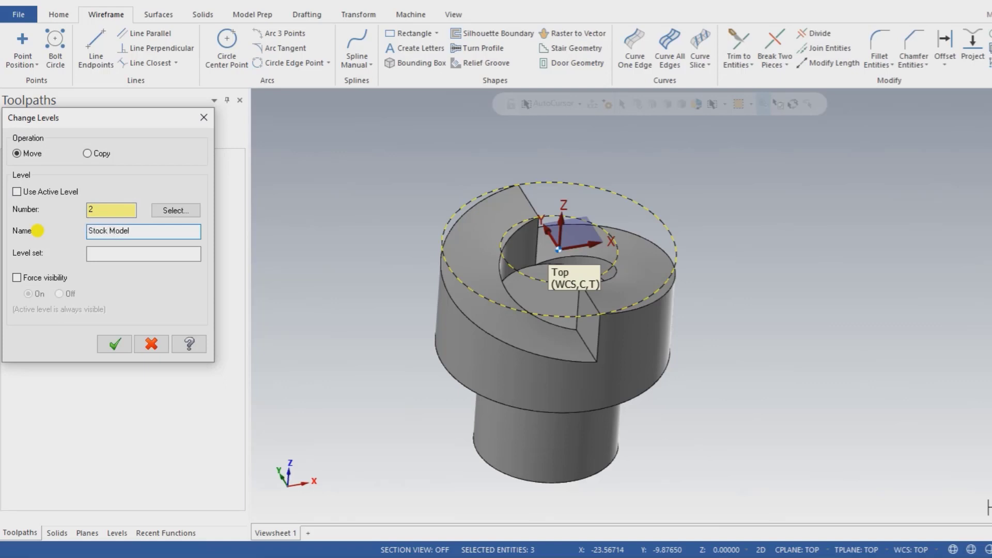
click(132, 343)
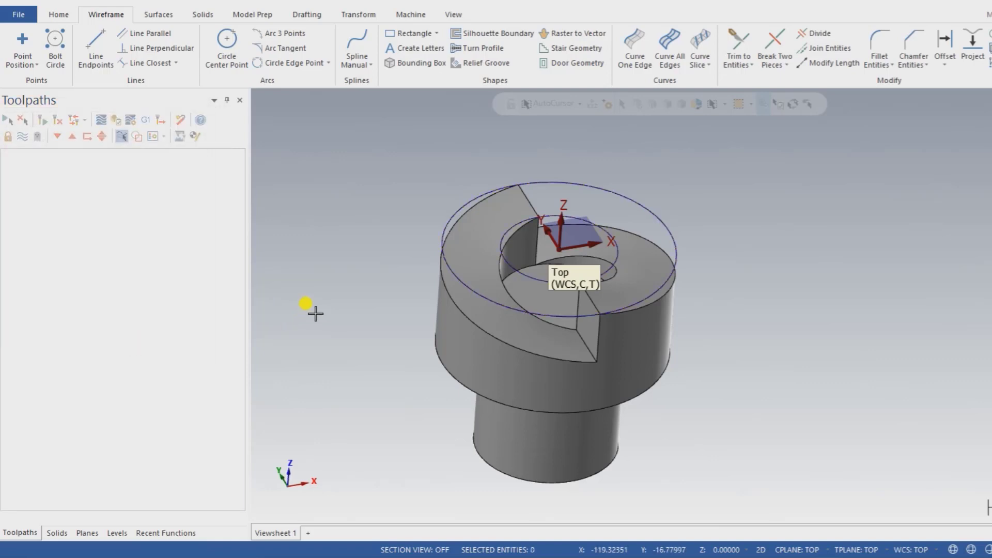
Check the Stock Model level by hiding and showing it, and make it the active level
click(116, 533)
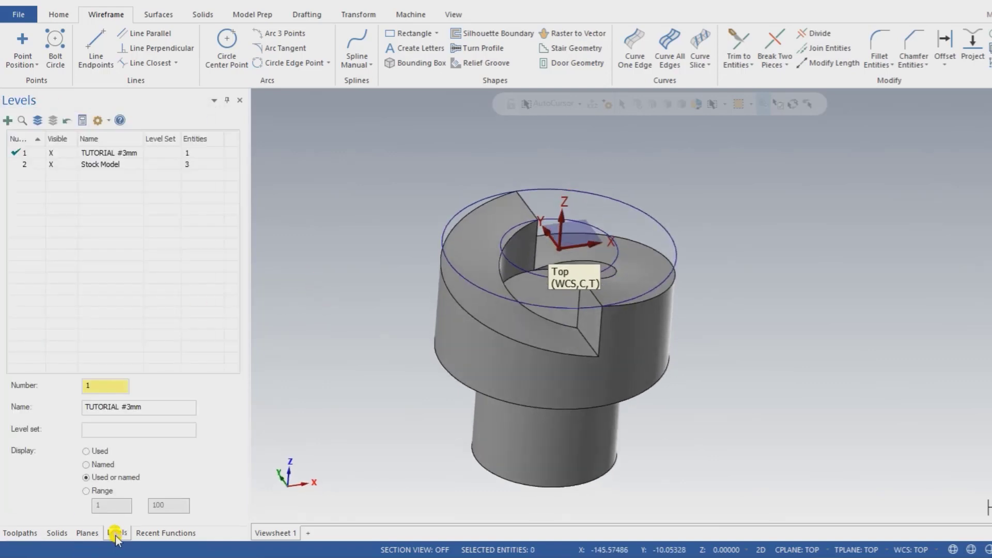
click(53, 164)
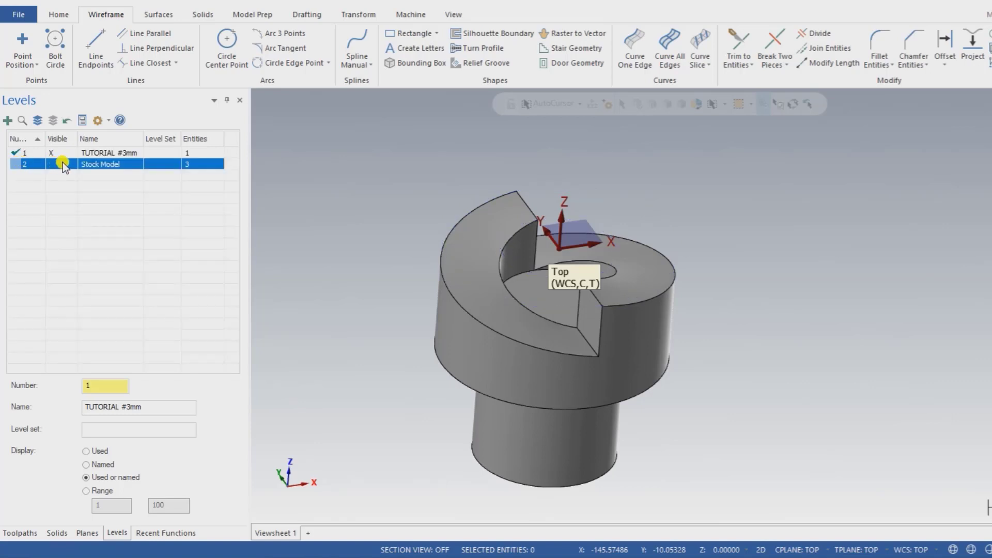
click(62, 164)
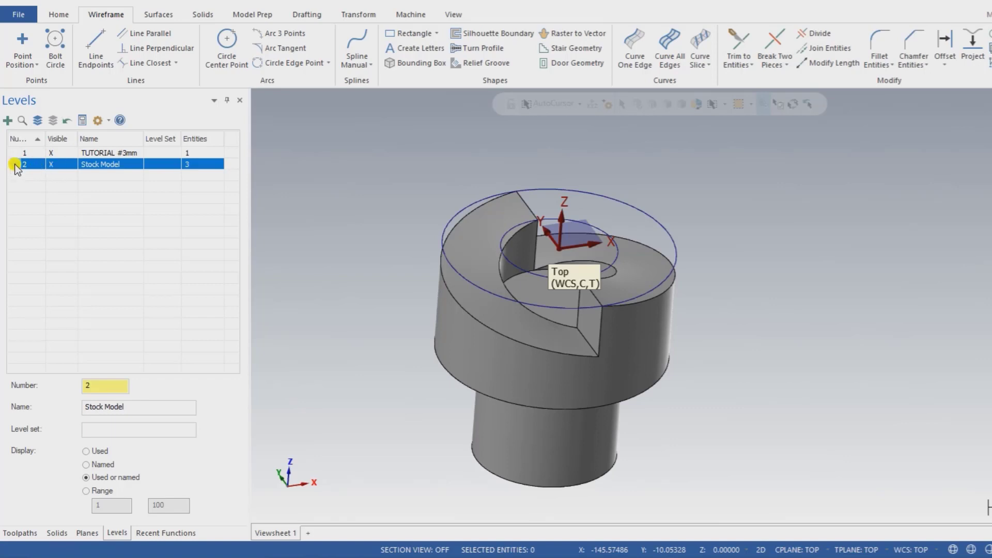
middle_drag(424, 257, 363, 194)
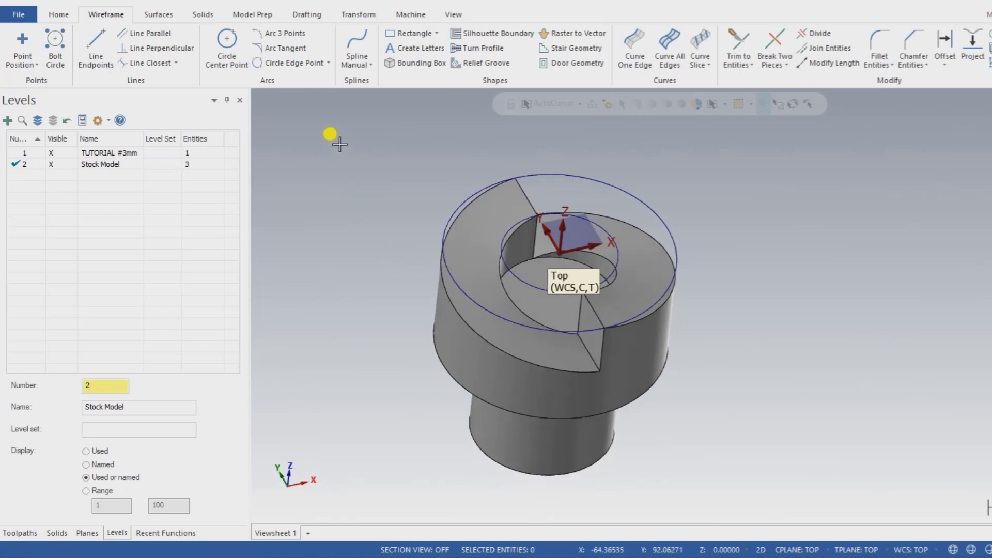
Start a solid Extrude that creates a body from the outer and inner circle chains
click(165, 15)
click(202, 14)
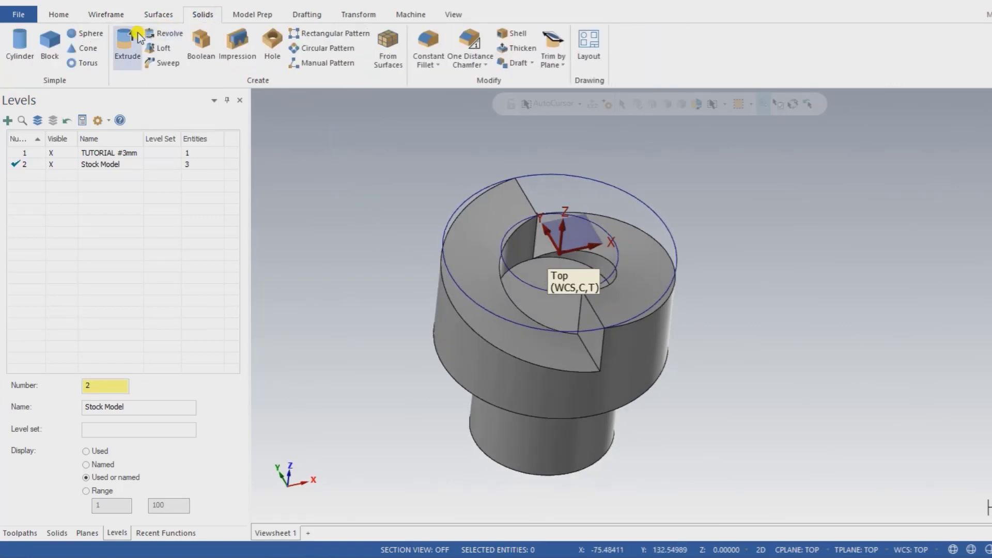
click(443, 227)
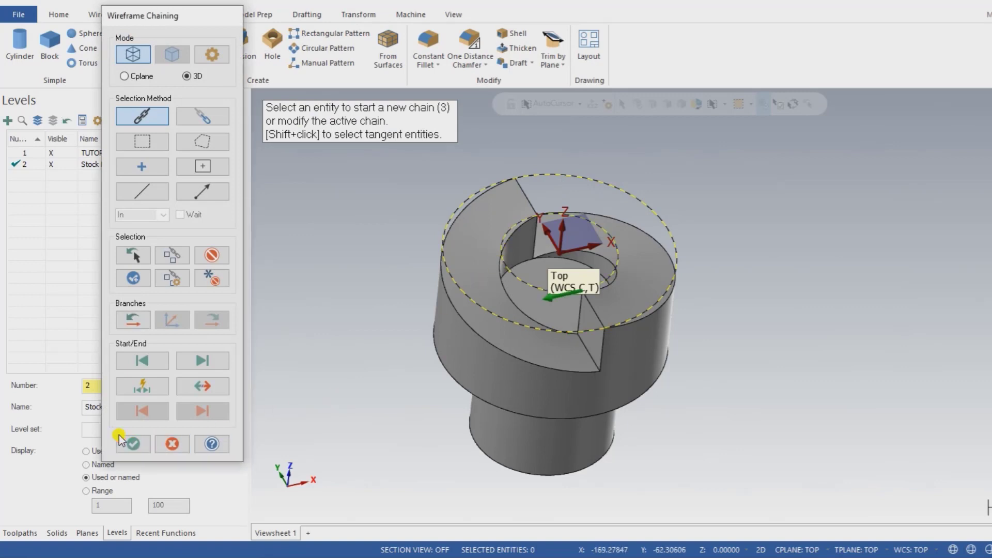
key(Return)
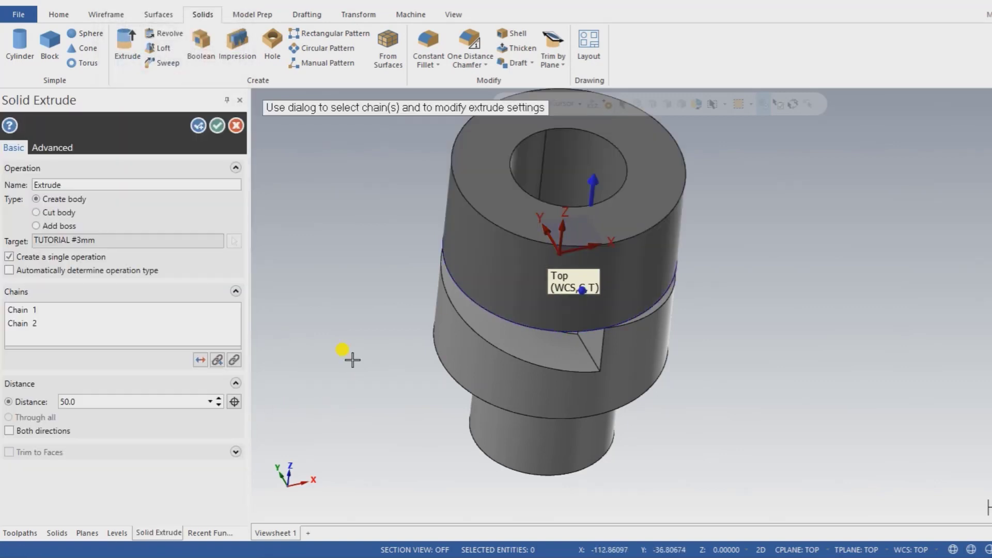
middle_drag(354, 357, 301, 359)
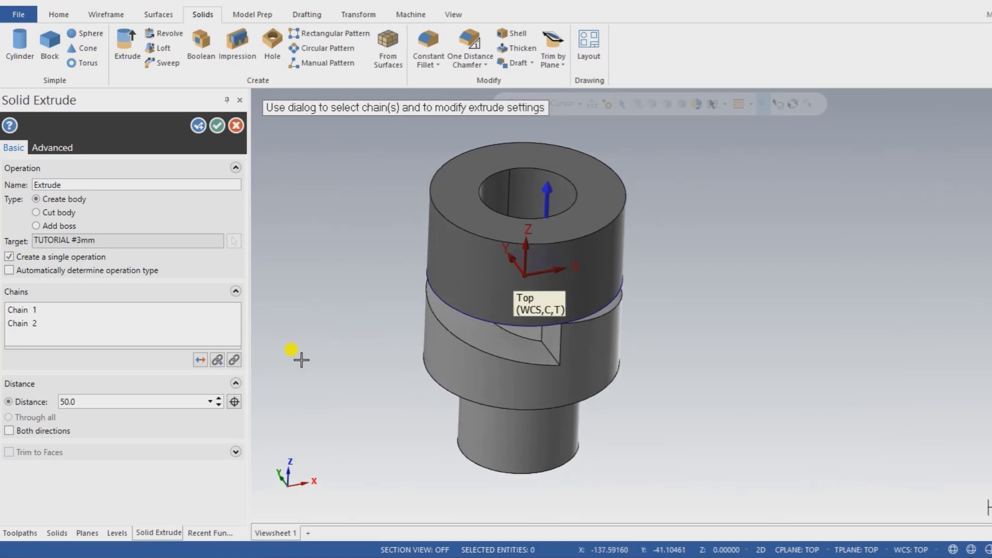
Reverse the extrusion downward, set its distance to 50.9 from a point on the collar's bottom edge, and accept
click(200, 360)
middle_drag(310, 393, 369, 386)
click(234, 402)
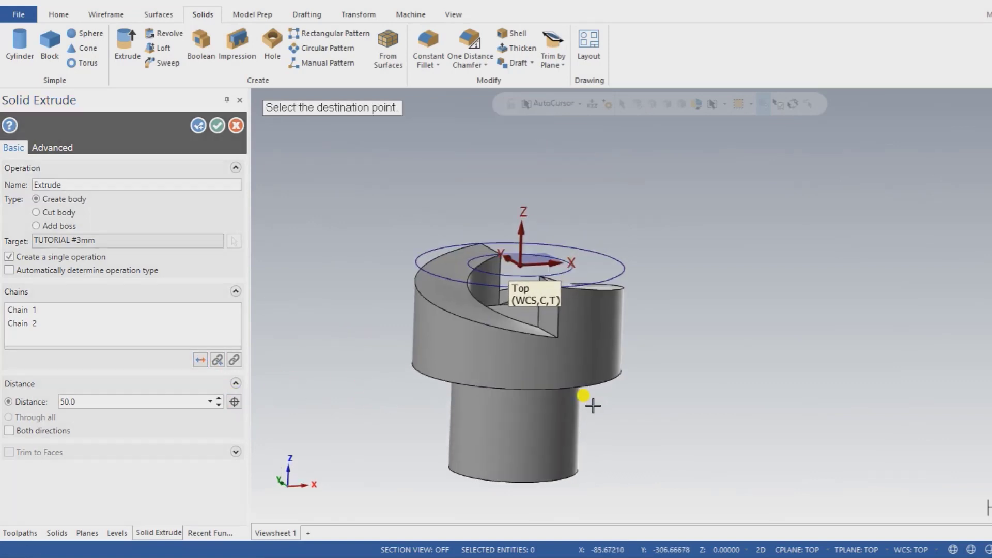
scroll(589, 401, up, 5)
click(549, 378)
scroll(672, 409, down, 3)
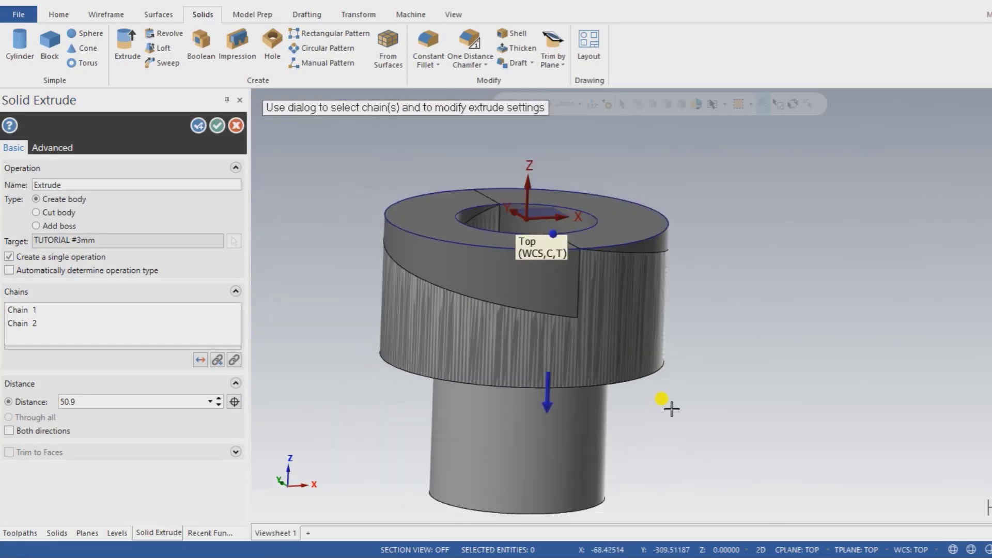
click(220, 125)
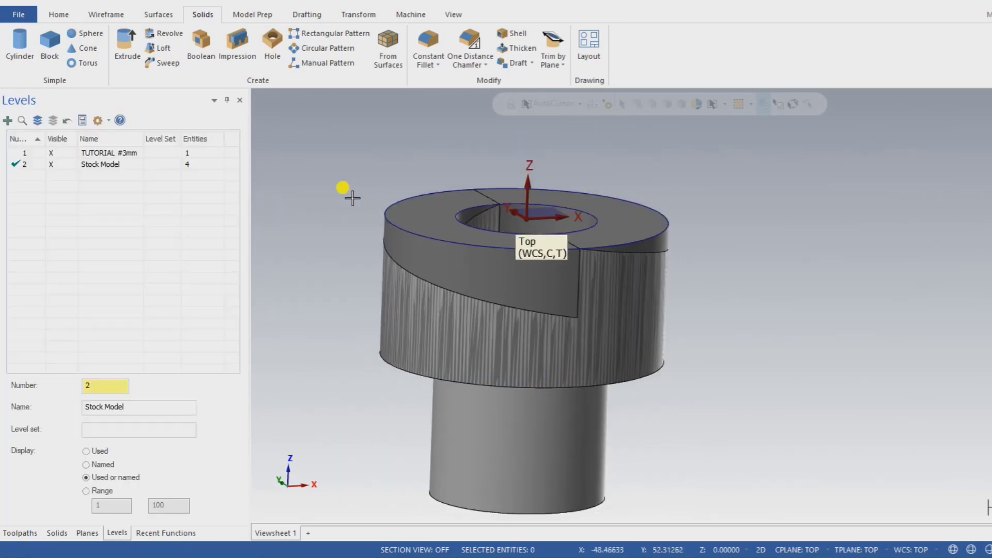
Hide the TUTORIAL #3mm level and examine the extruded stock body on its own
scroll(361, 209, down, 1)
click(65, 155)
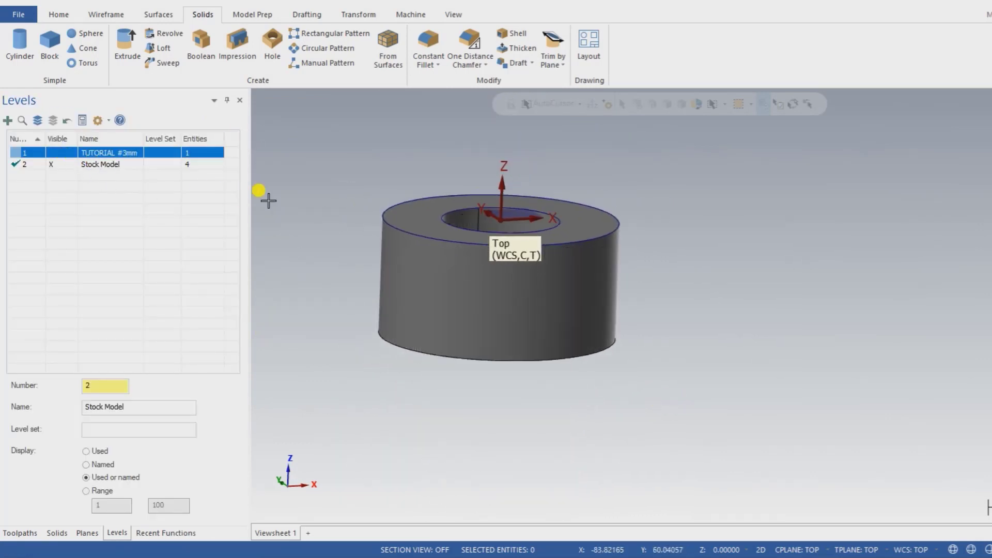
middle_drag(265, 199, 417, 373)
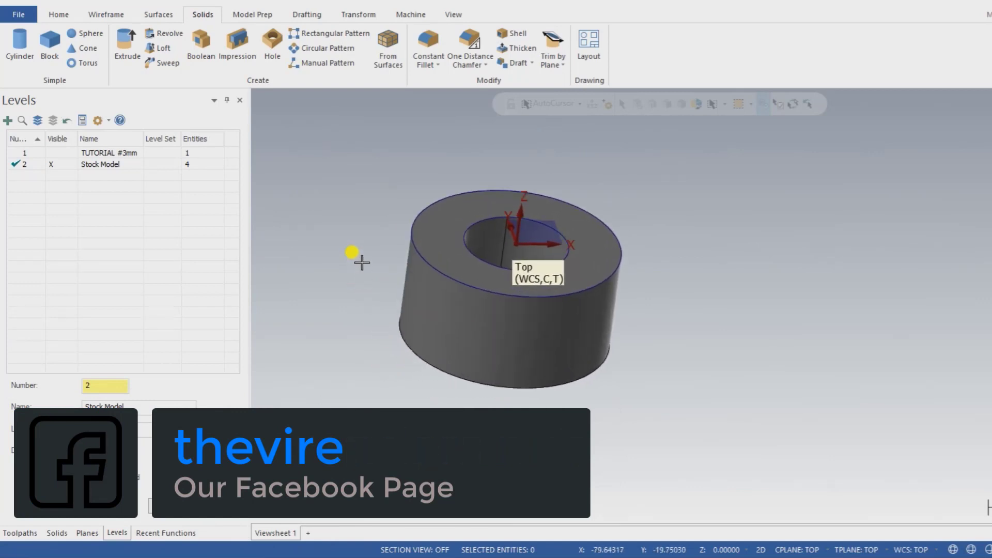
middle_drag(361, 262, 669, 500)
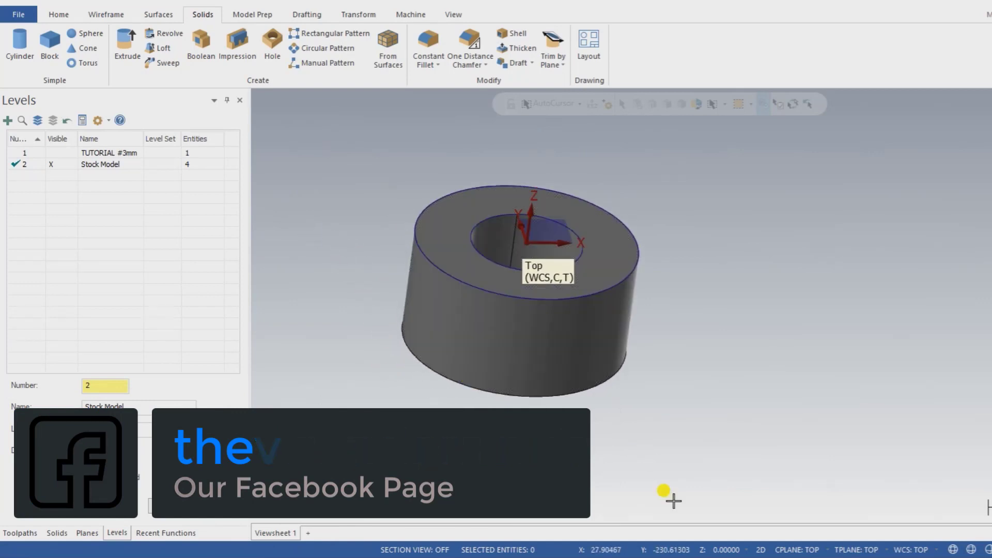
Set the construction depth Z to 20 and show the TUTORIAL #3mm level again
click(721, 551)
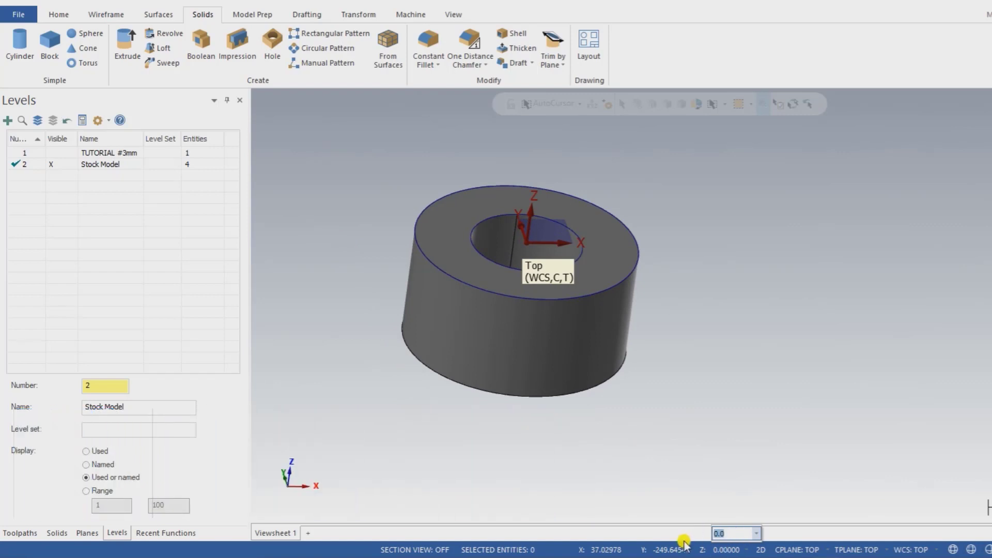
key(Return)
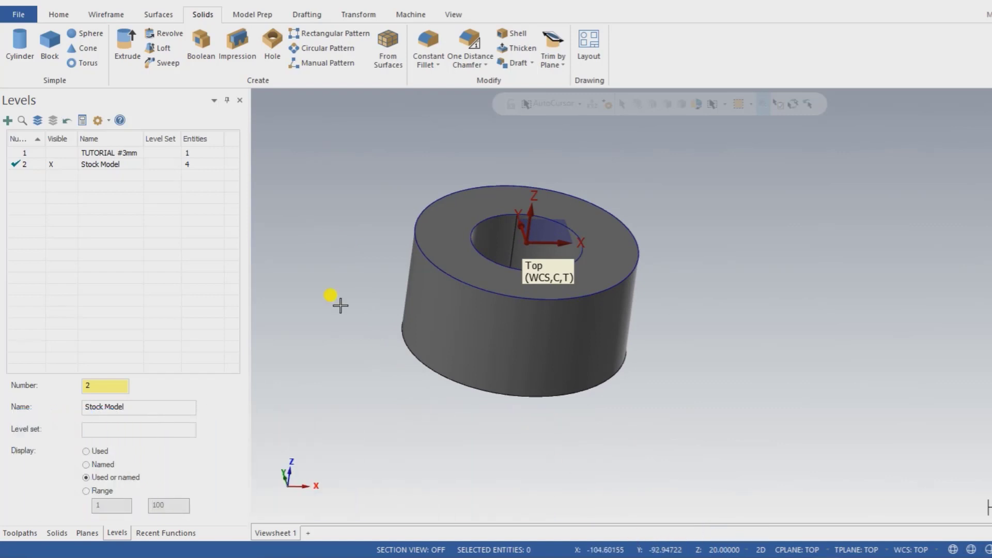
click(57, 155)
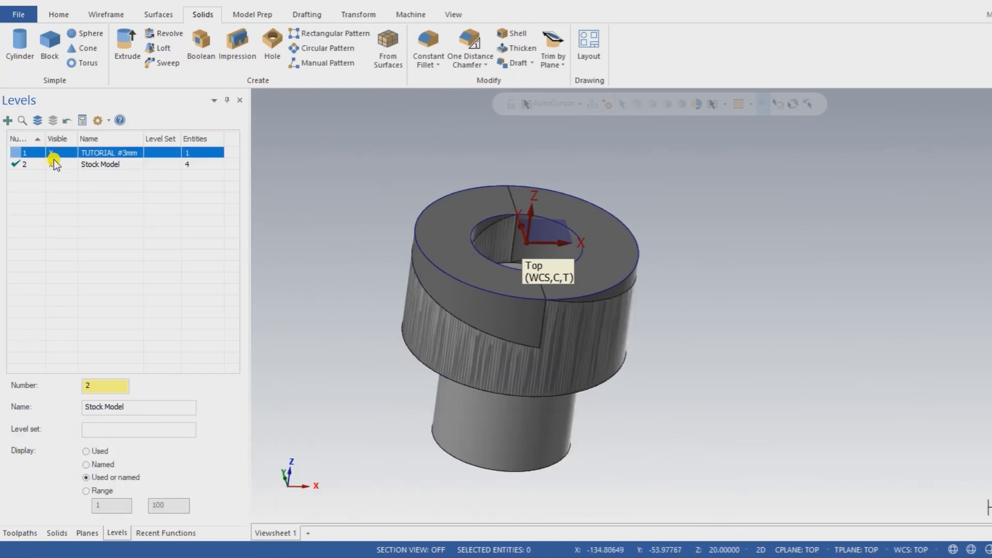
scroll(416, 383, up, 2)
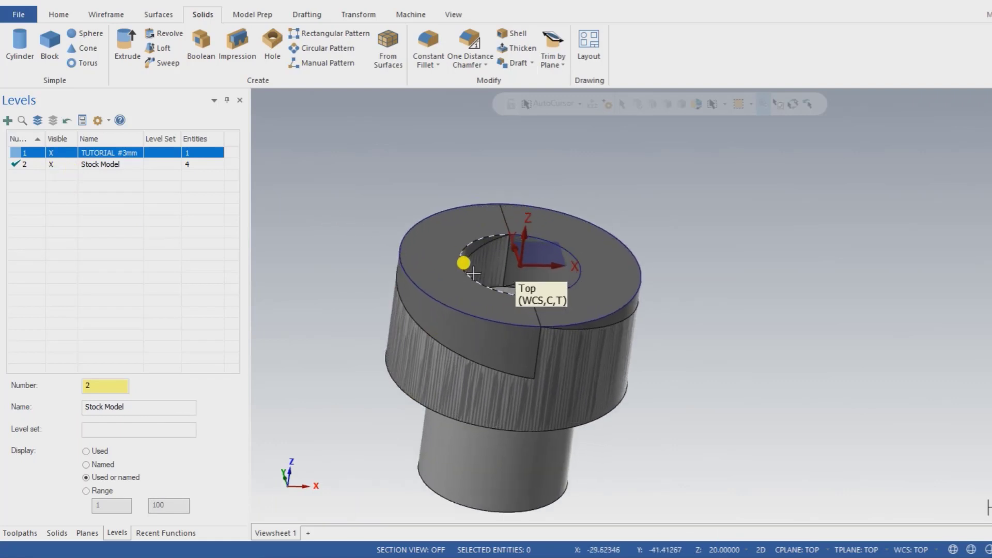
Create curves at Z 20 from the outer edge and the inner bore edges with Curve On One Edge, and accept
click(57, 15)
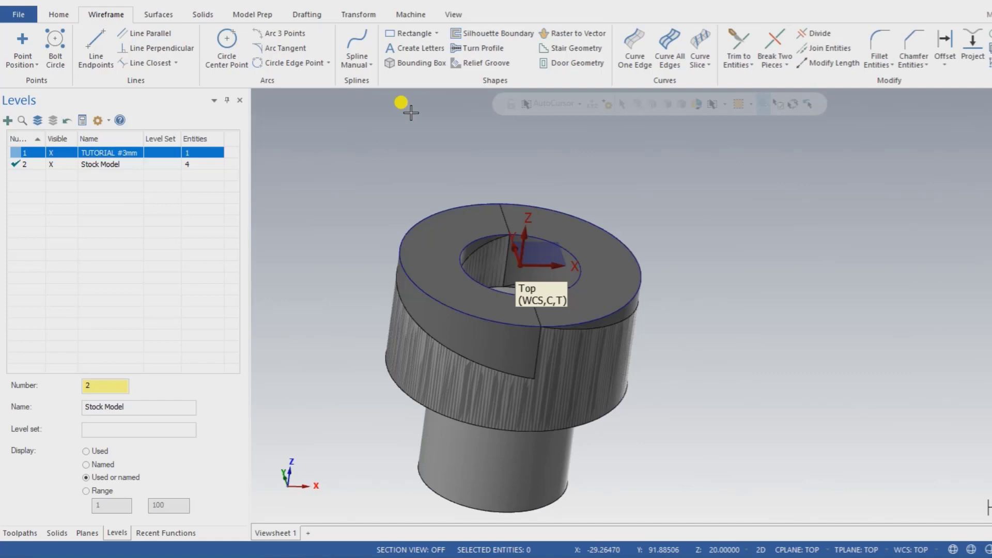
click(634, 51)
click(431, 304)
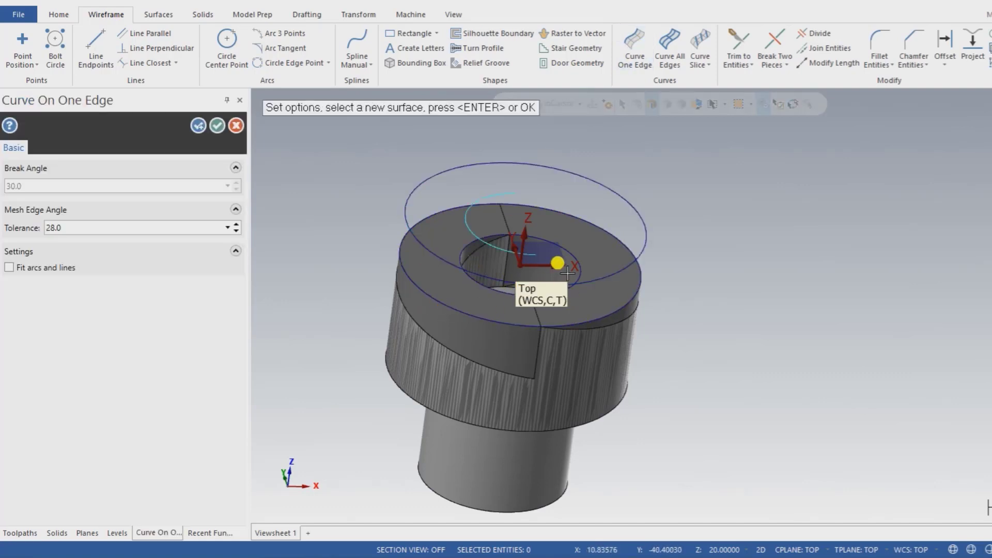
click(582, 261)
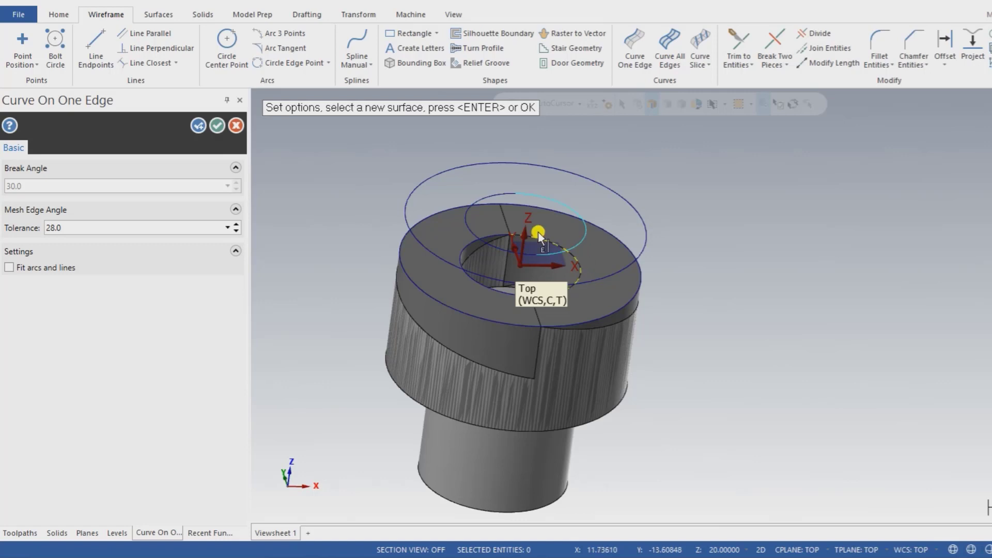
click(217, 125)
Make the TUTORIAL #3mm level active and hide the Stock Model level
click(61, 166)
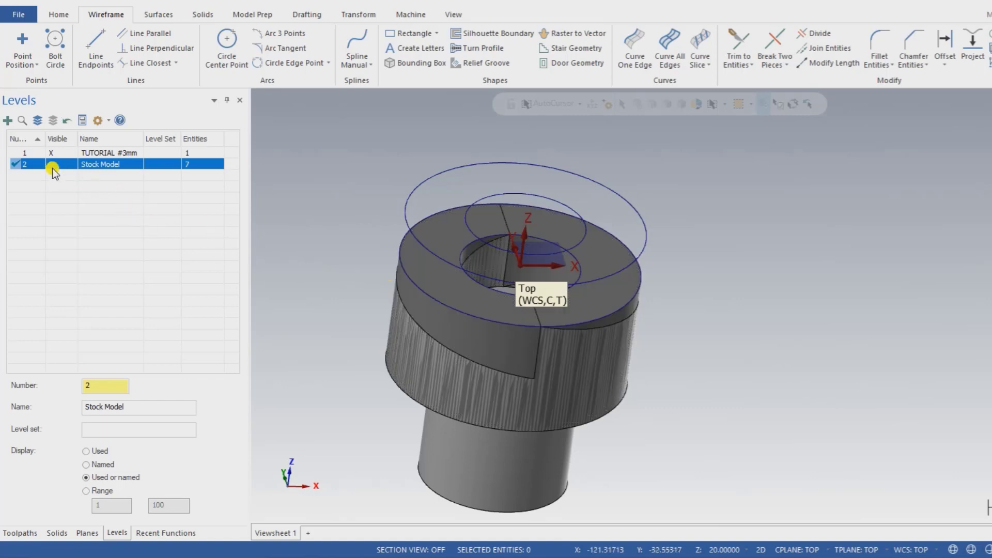
click(21, 153)
click(61, 164)
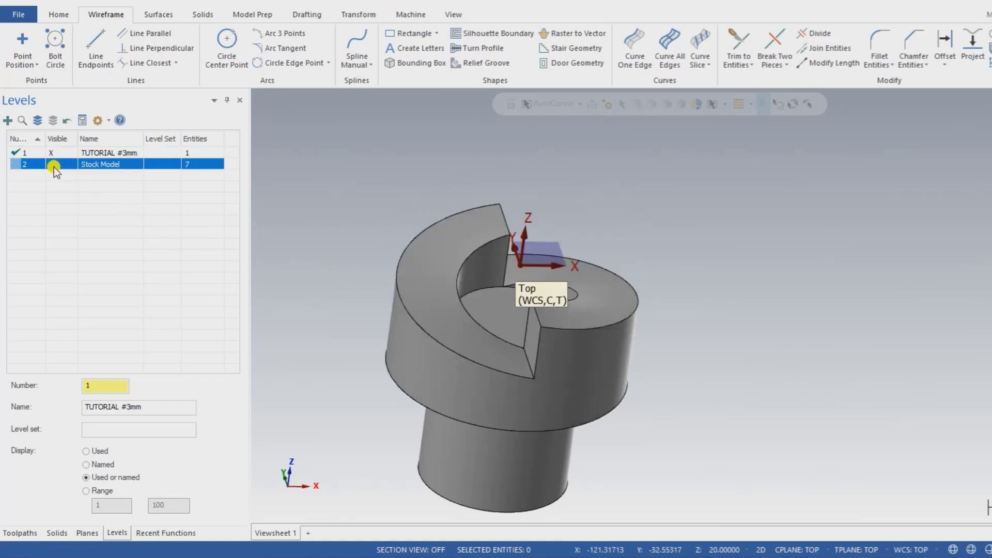
Make the Stock Model level active and move the outer and inner curves at Z 20 to level 1, TUTORIAL #3mm
click(18, 164)
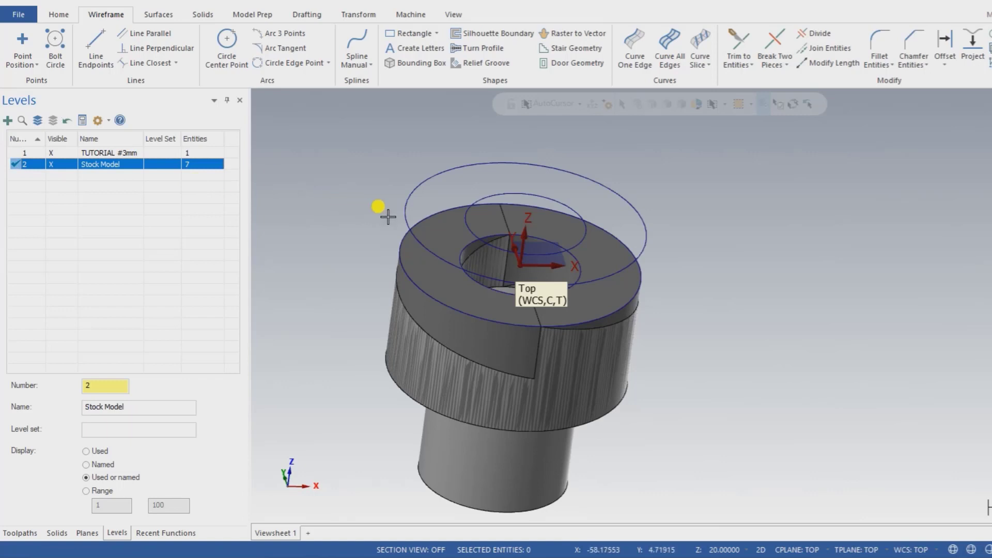
click(407, 207)
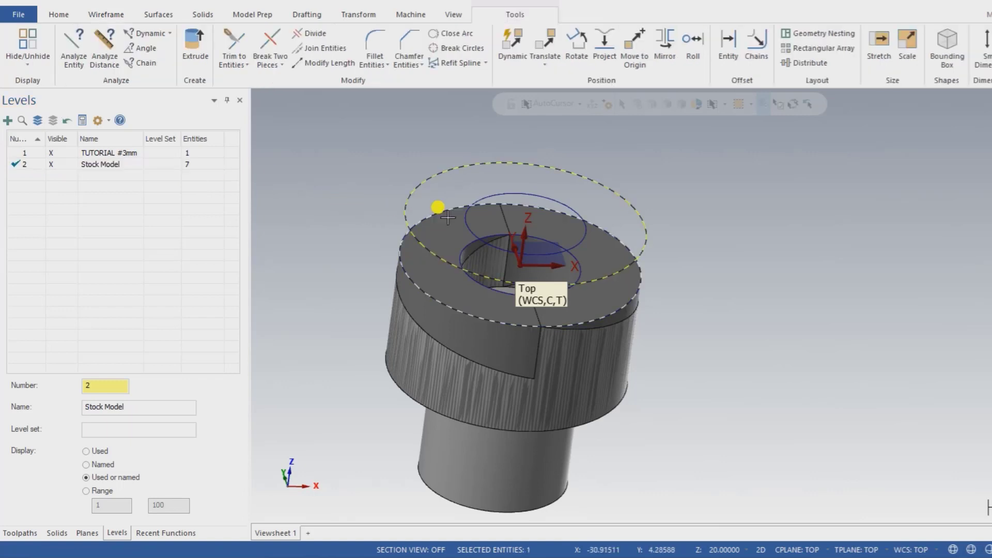
right_click(836, 197)
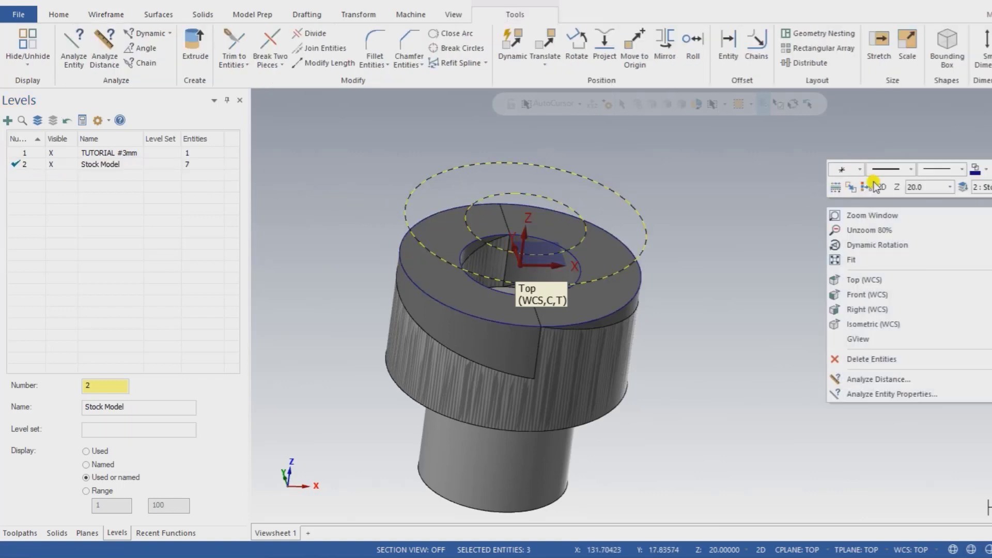
click(965, 187)
click(161, 214)
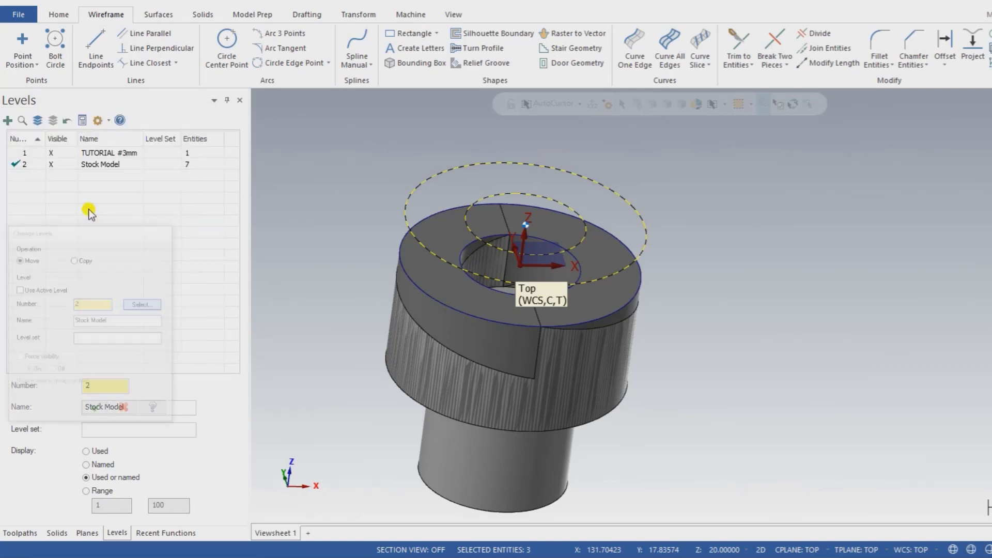
click(23, 163)
click(250, 405)
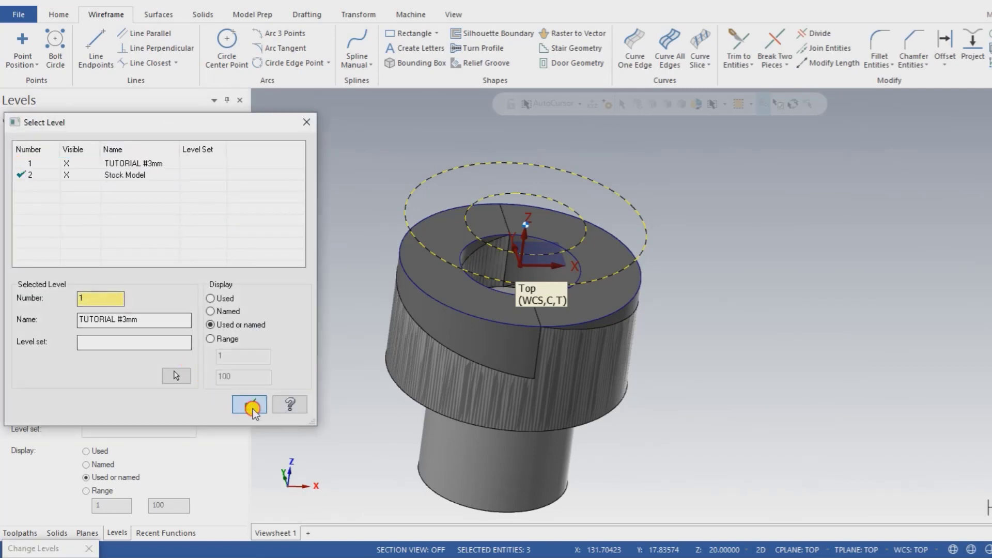
click(109, 343)
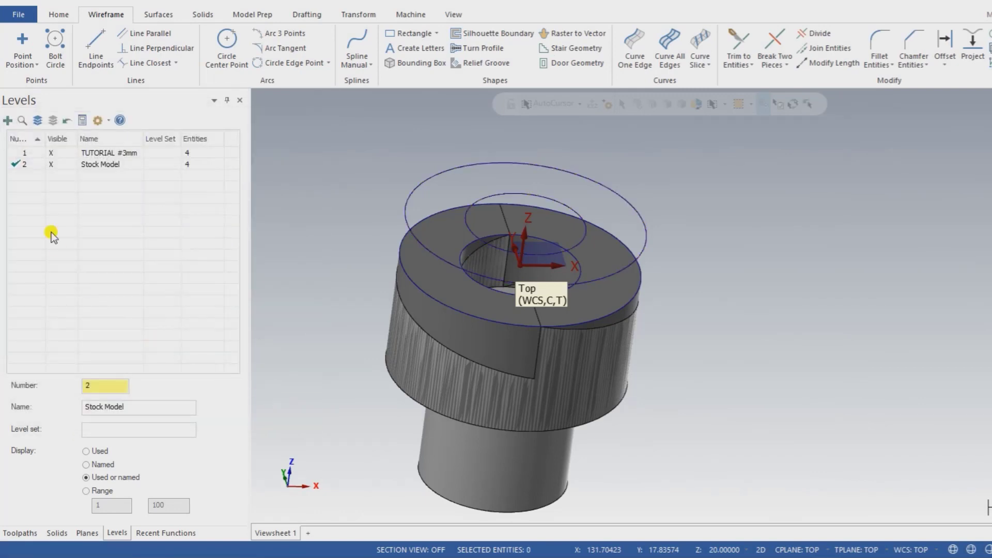
Activate the TUTORIAL #3mm level, hide the Stock Model level, and examine the part with its moved curves from several angles
click(19, 155)
click(51, 164)
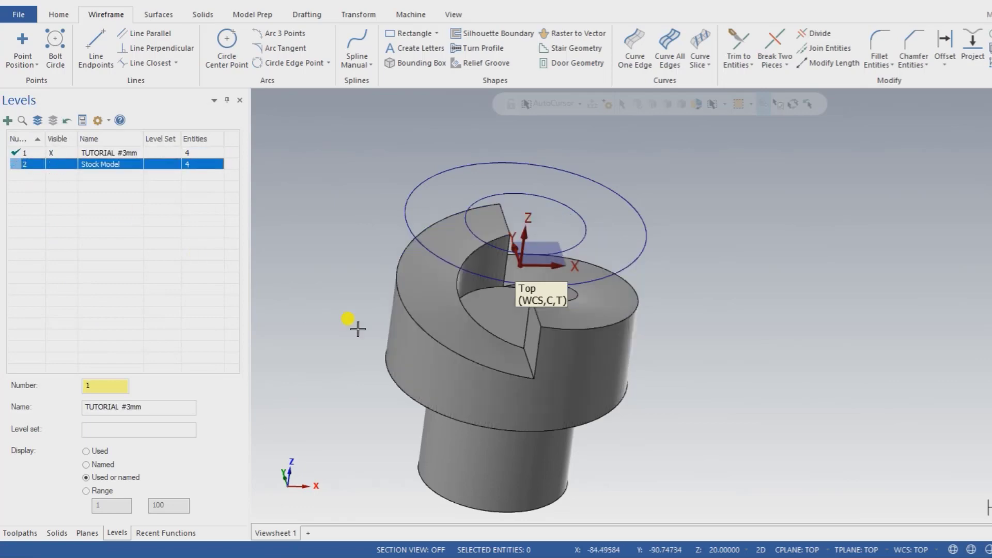
middle_drag(355, 323, 412, 329)
right_click(768, 209)
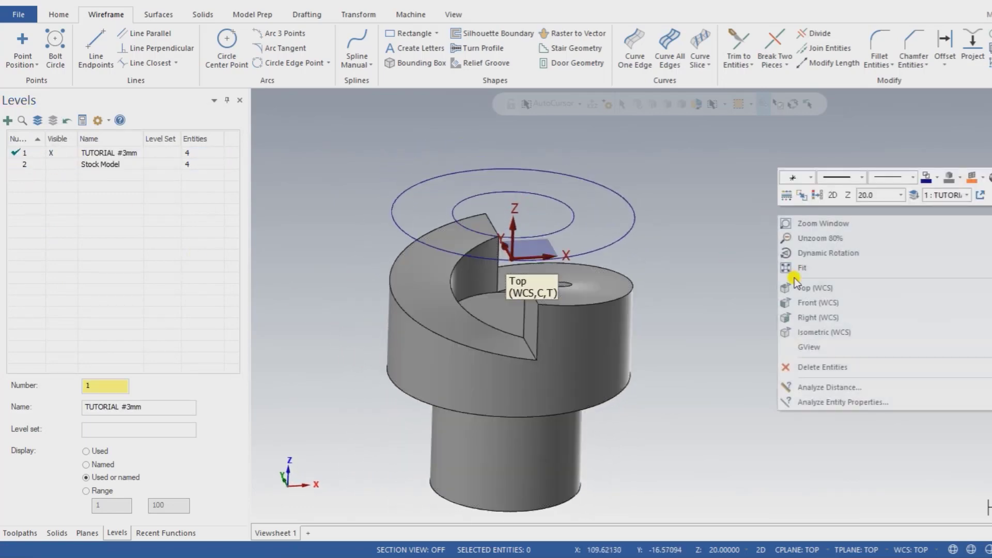
click(796, 279)
middle_drag(669, 342, 578, 368)
middle_drag(364, 372, 392, 357)
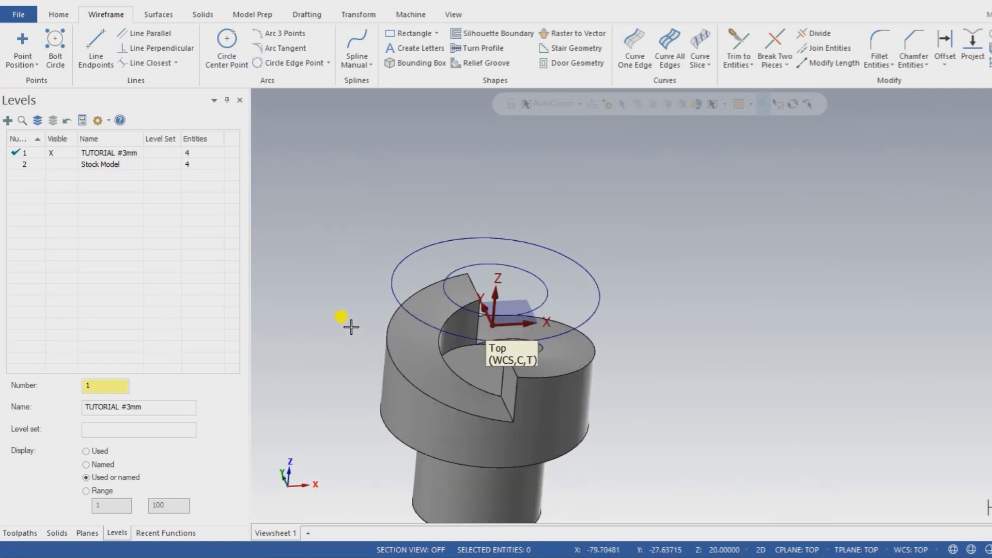
middle_drag(354, 339, 353, 307)
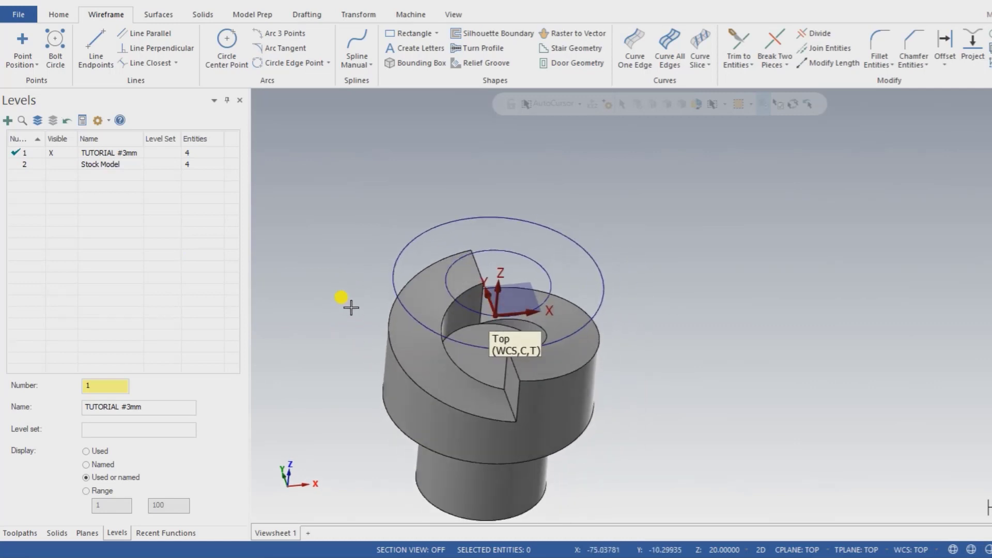
middle_drag(343, 221, 351, 211)
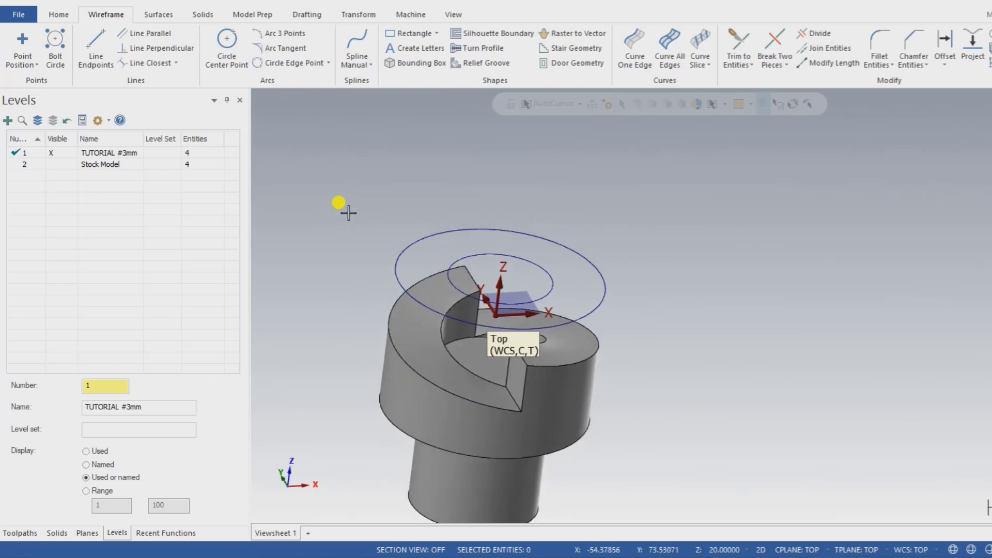
Show the Stock Model level, make it active, and hide the TUTORIAL #3mm level
click(11, 532)
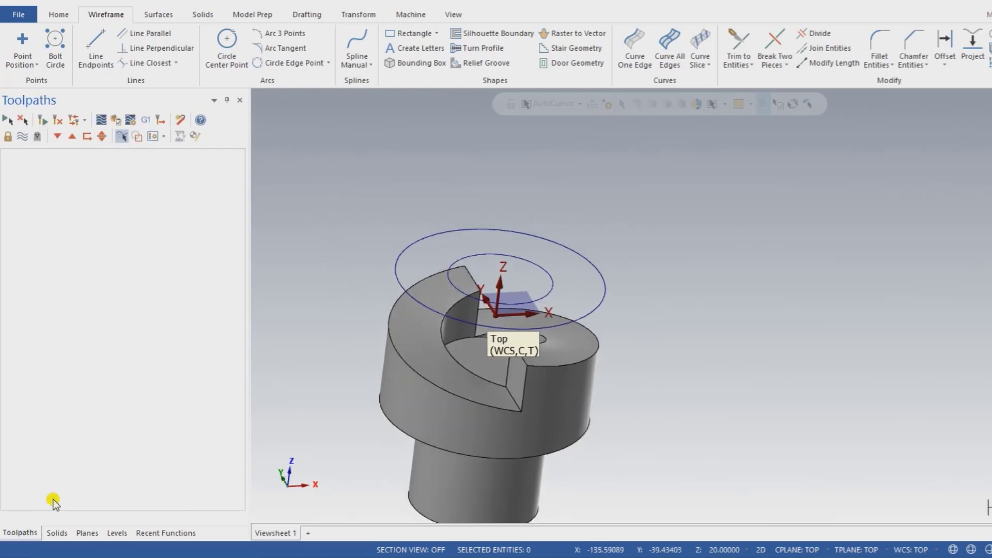
click(112, 533)
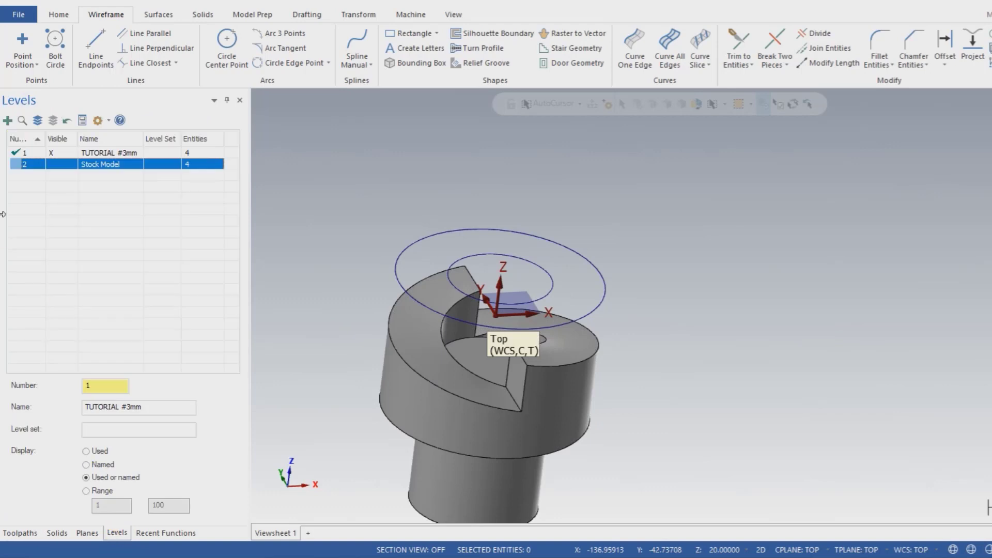
click(52, 163)
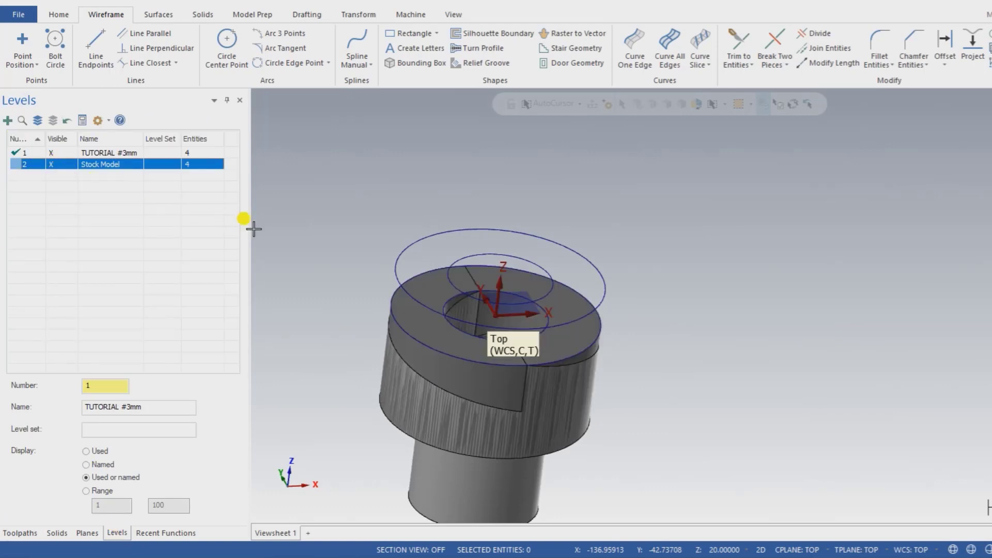
click(60, 153)
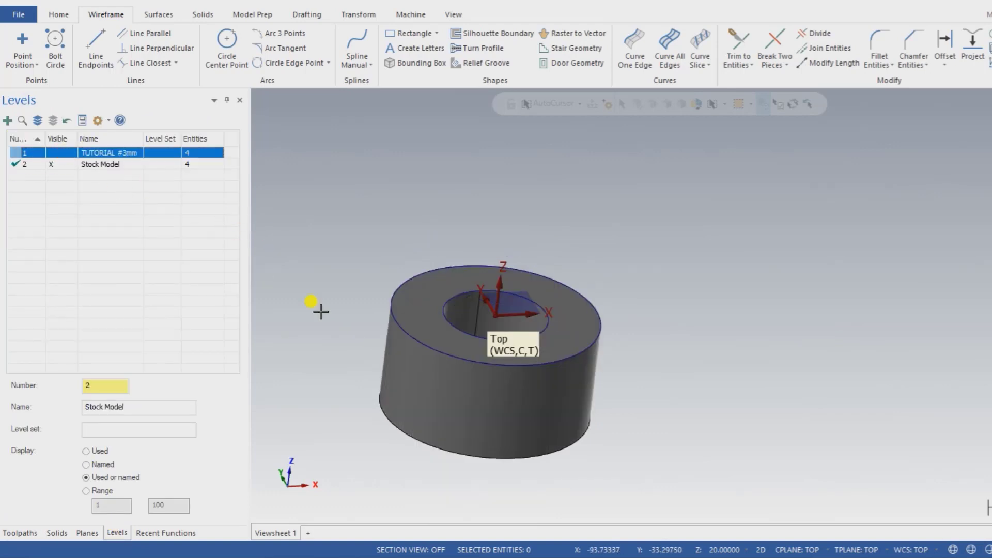
scroll(382, 352, down, 2)
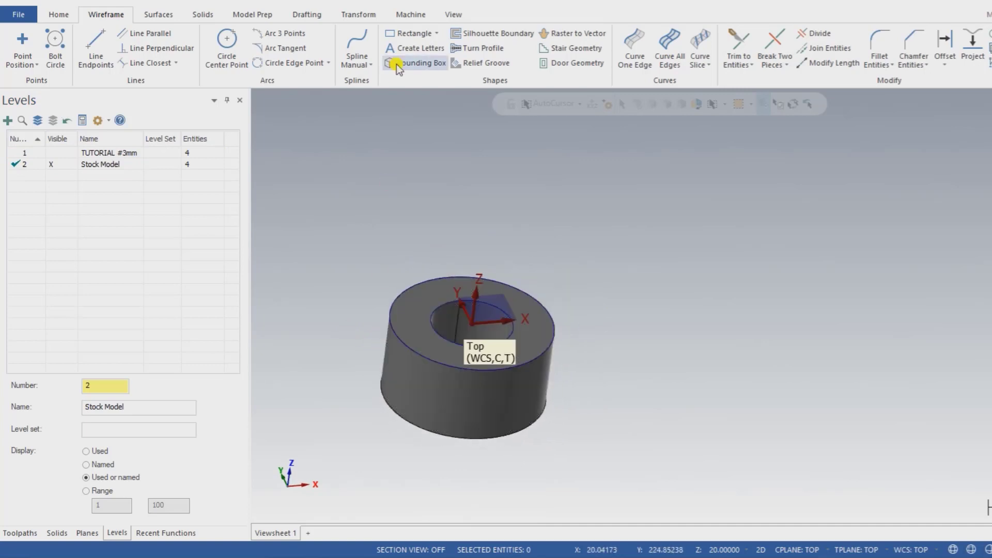
Add a default mill machine group for the part
click(413, 15)
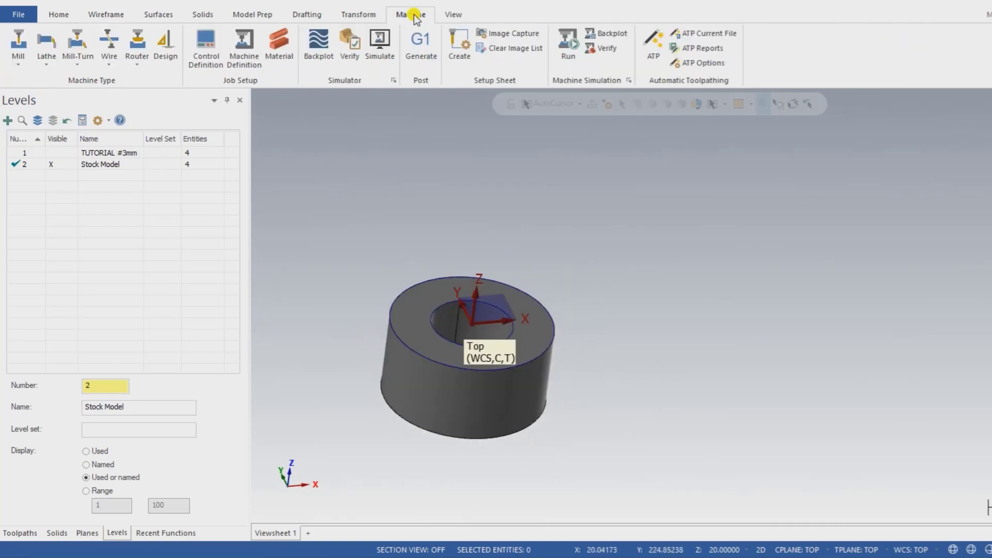
click(18, 57)
click(39, 80)
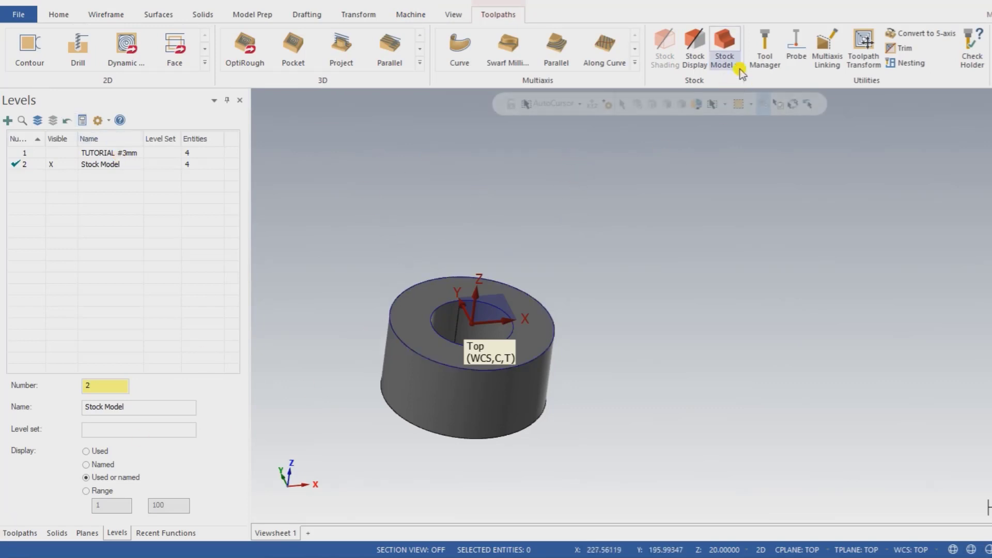
Create a stock model named Stock Model with the ring-shaped solid body as its initial stock shape
click(729, 42)
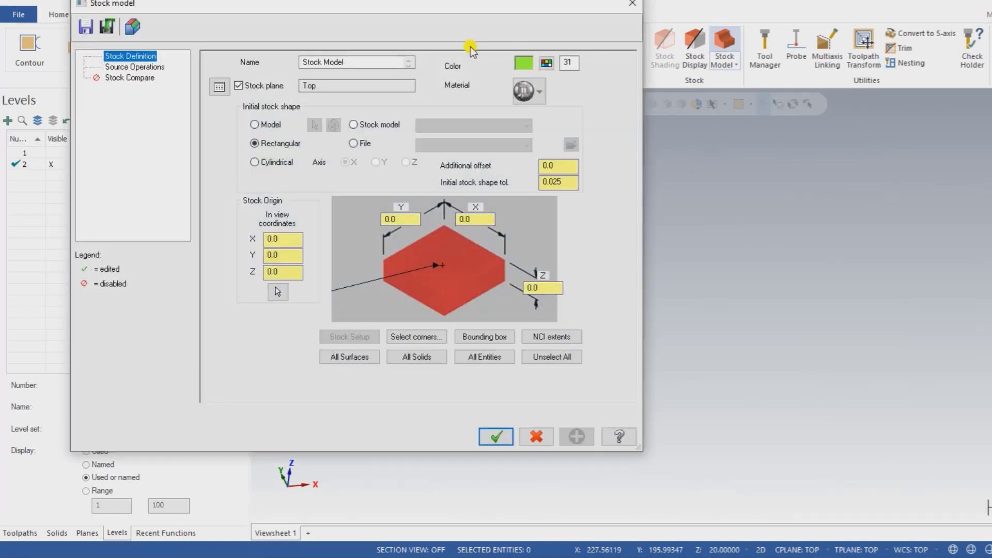
click(370, 60)
drag(333, 54, 262, 67)
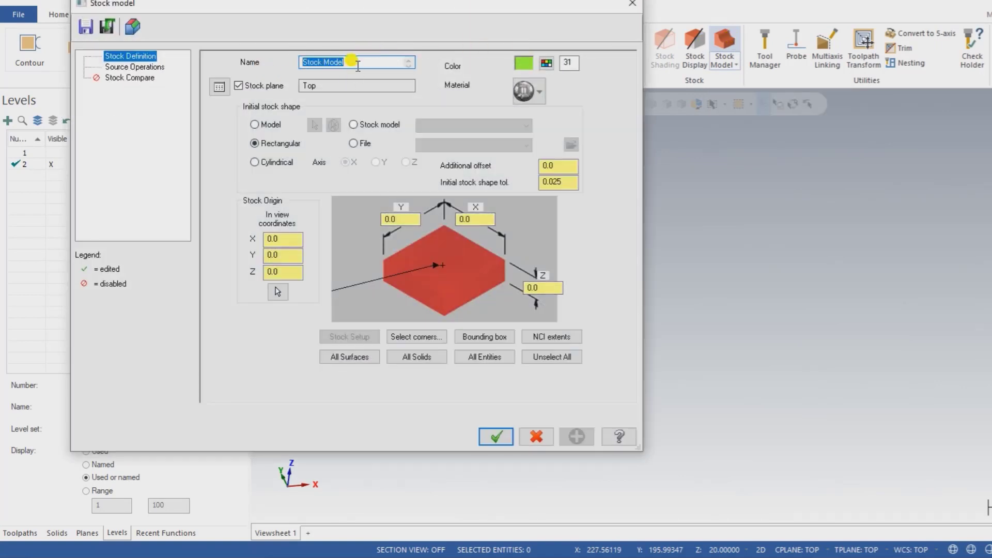
click(358, 63)
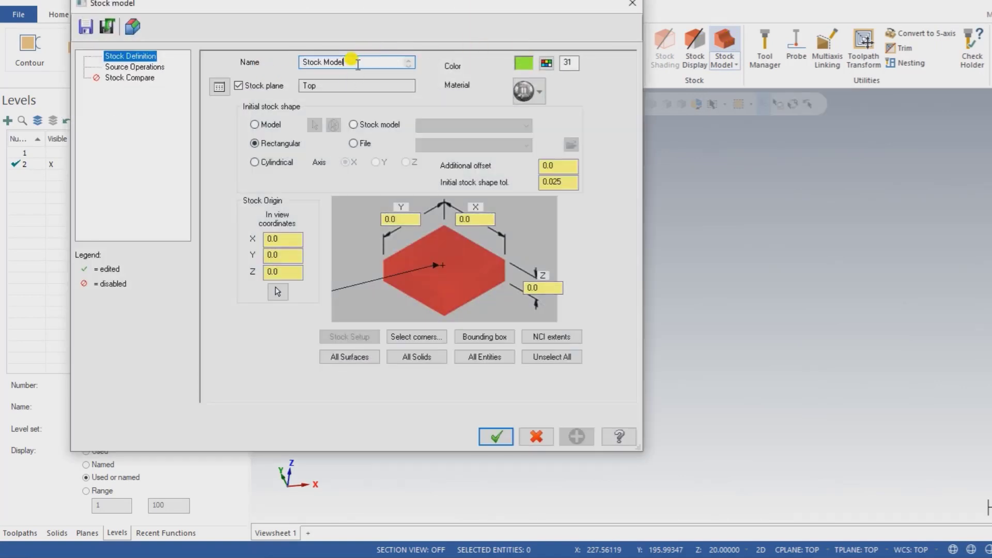
click(254, 124)
click(314, 124)
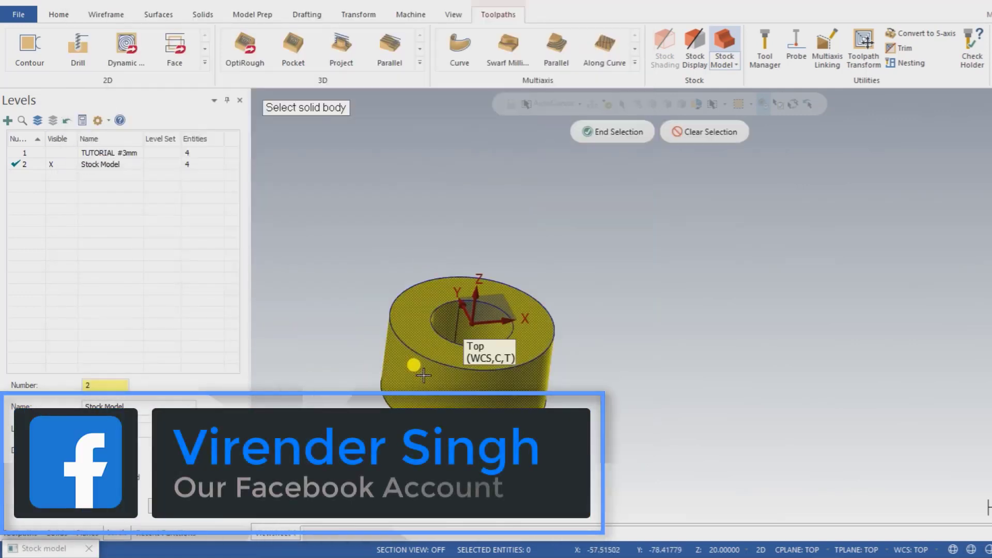
click(627, 135)
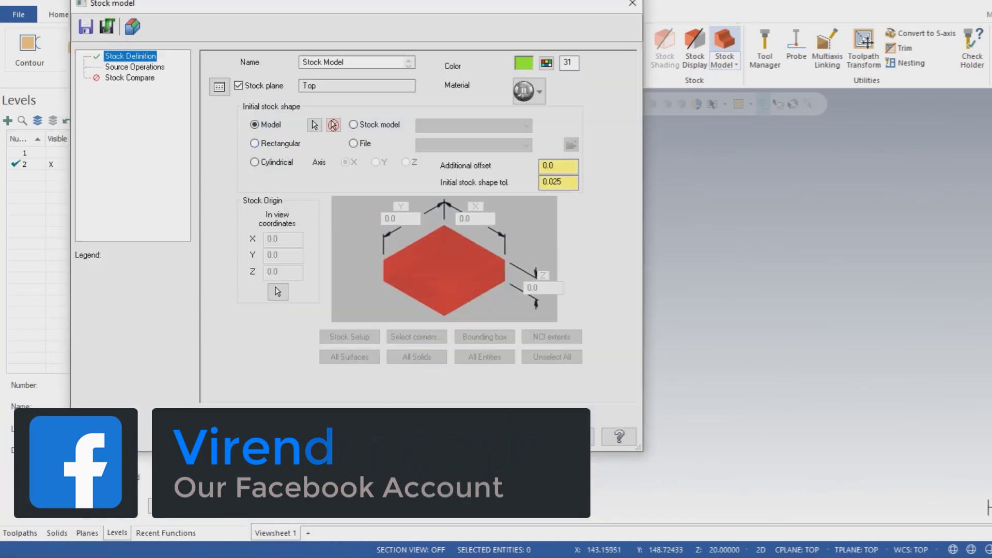
key(Return)
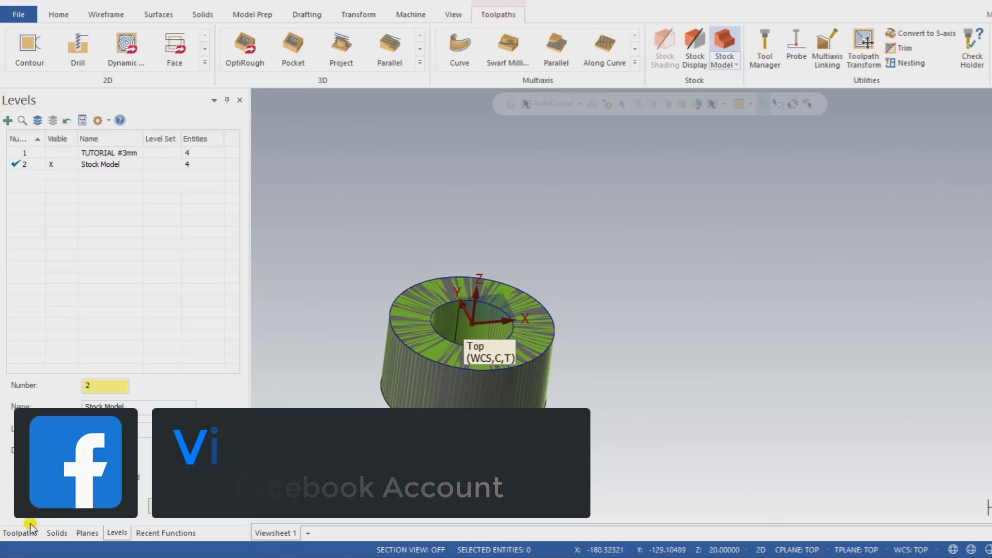
Make the TUTORIAL #3mm level active, hide the Stock Model level, and check the part against the green stock model
click(30, 529)
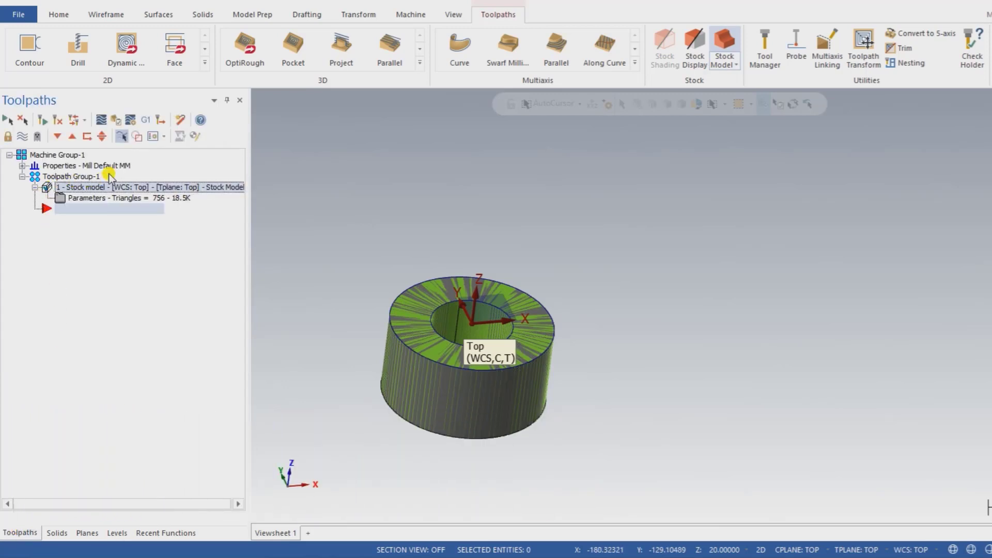
click(115, 533)
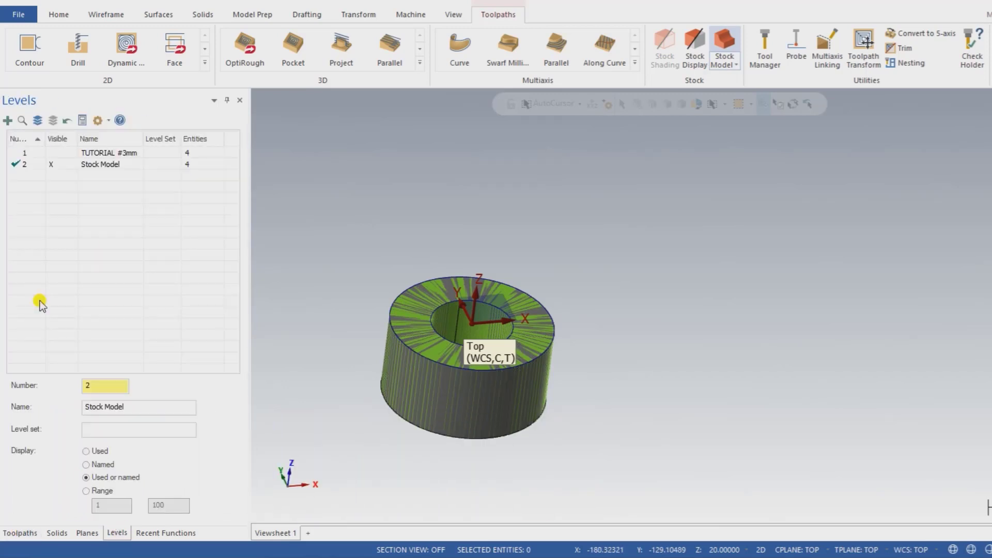
click(43, 153)
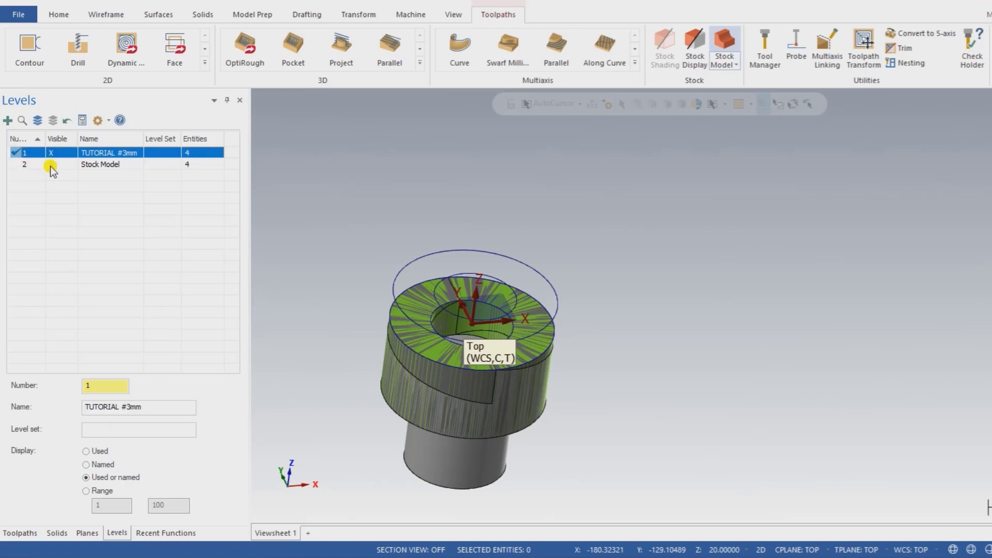
click(52, 166)
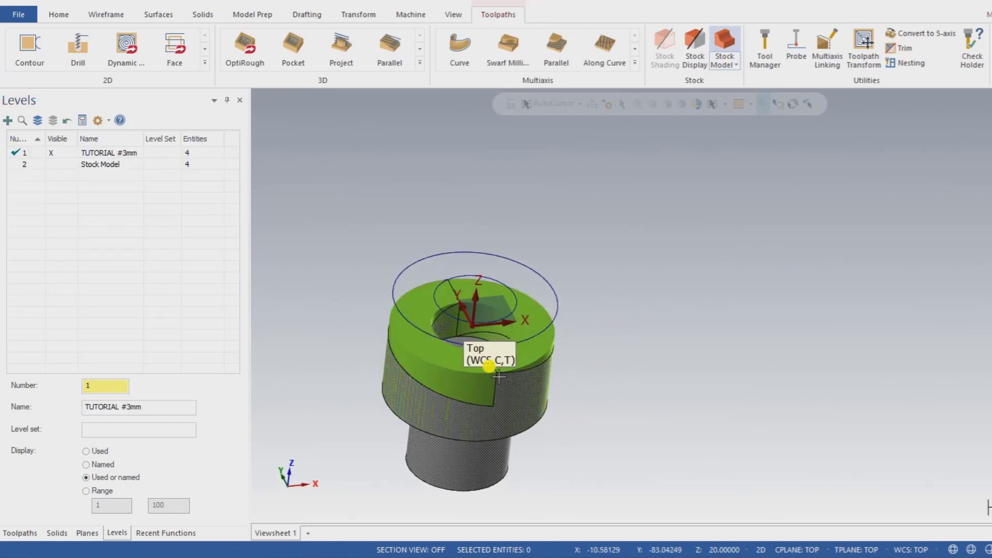
middle_drag(498, 376, 430, 363)
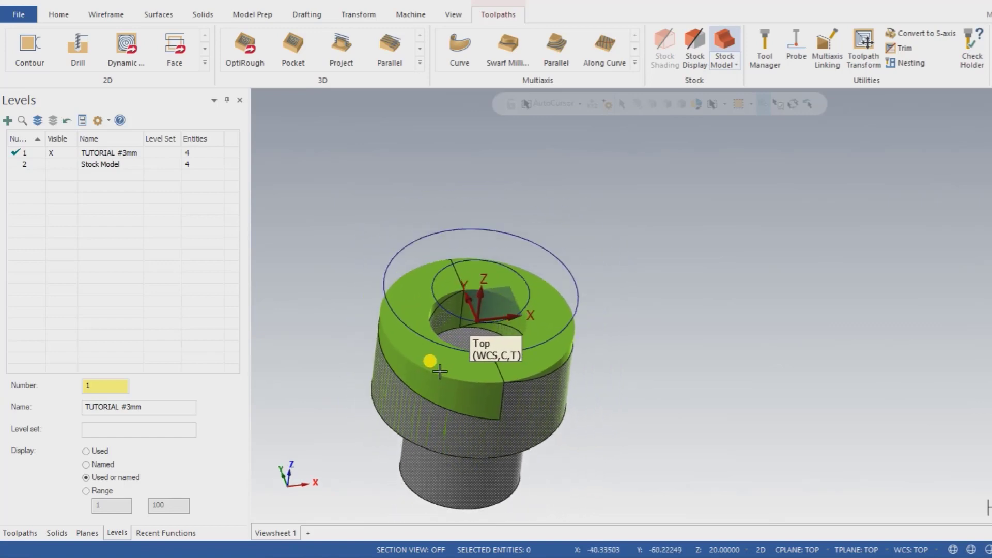
click(4, 532)
middle_drag(649, 404, 440, 366)
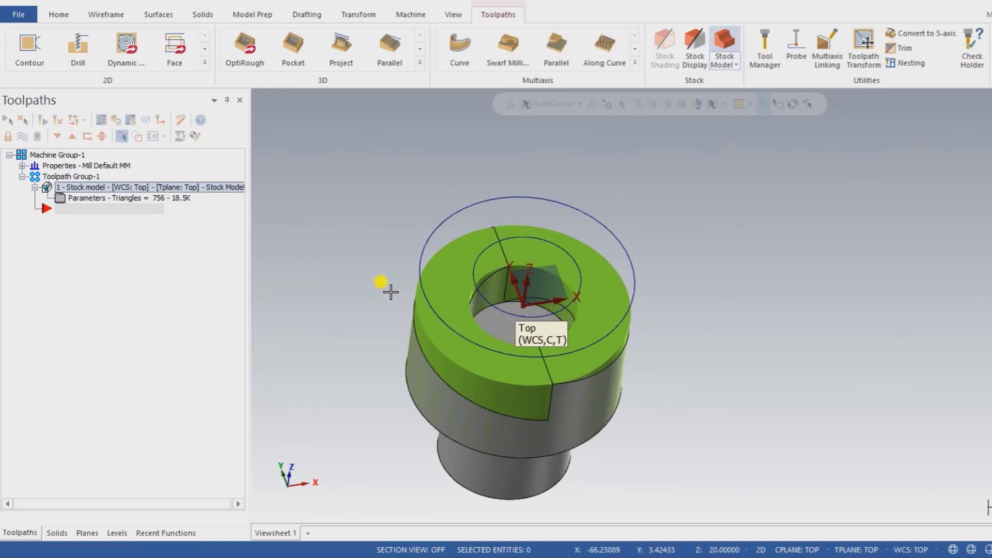
Start a 3D Area Roughing toolpath and select the entire solid part as its machining geometry
click(420, 62)
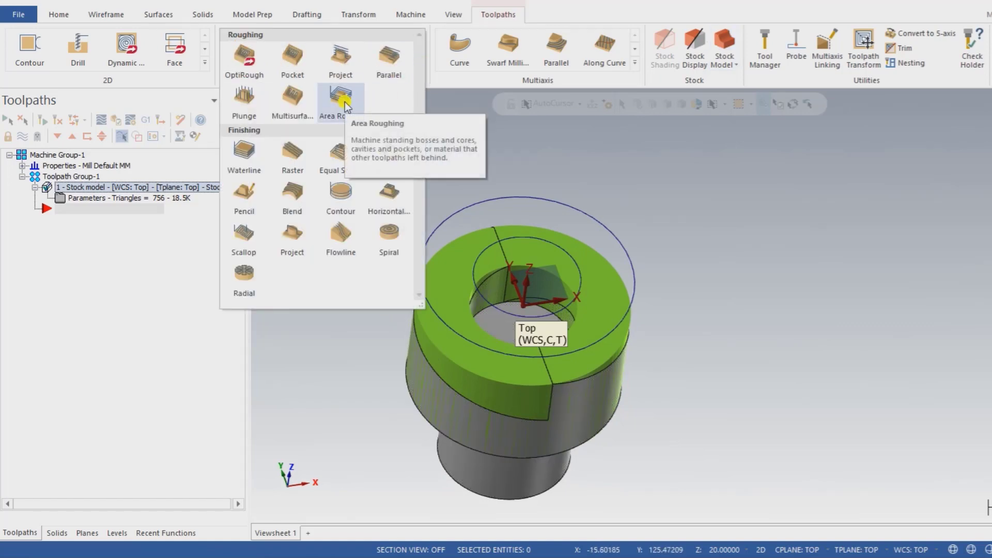
click(344, 105)
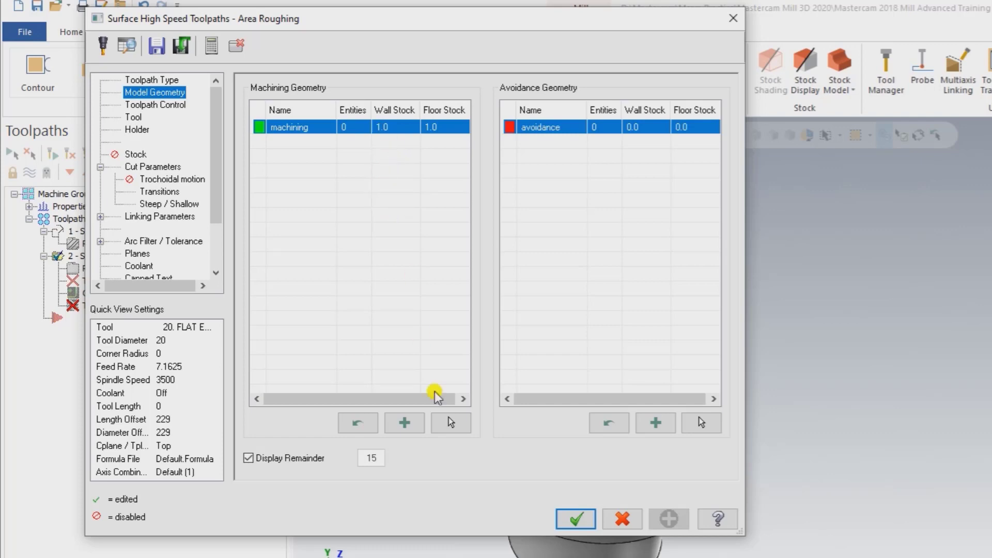
click(451, 422)
scroll(454, 310, down, 3)
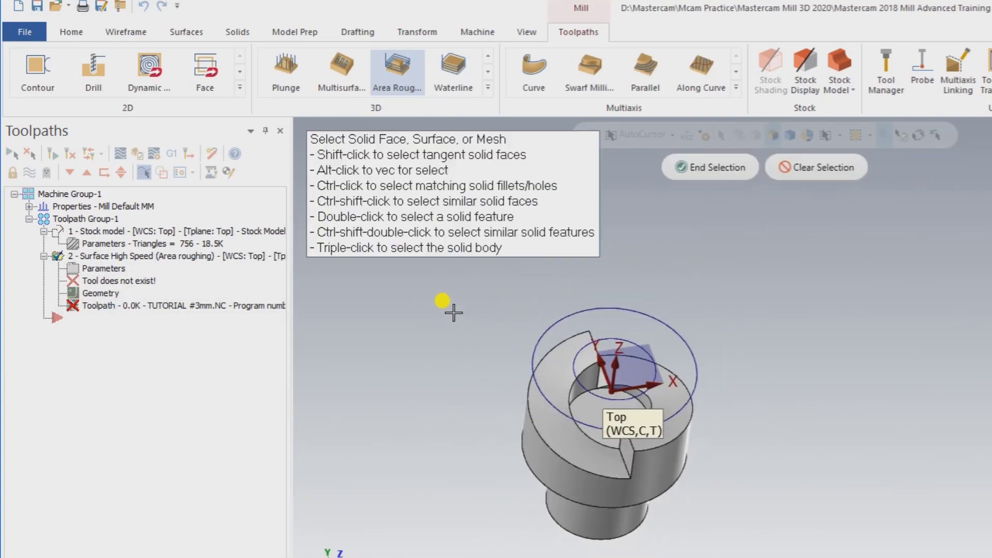
drag(417, 289, 828, 557)
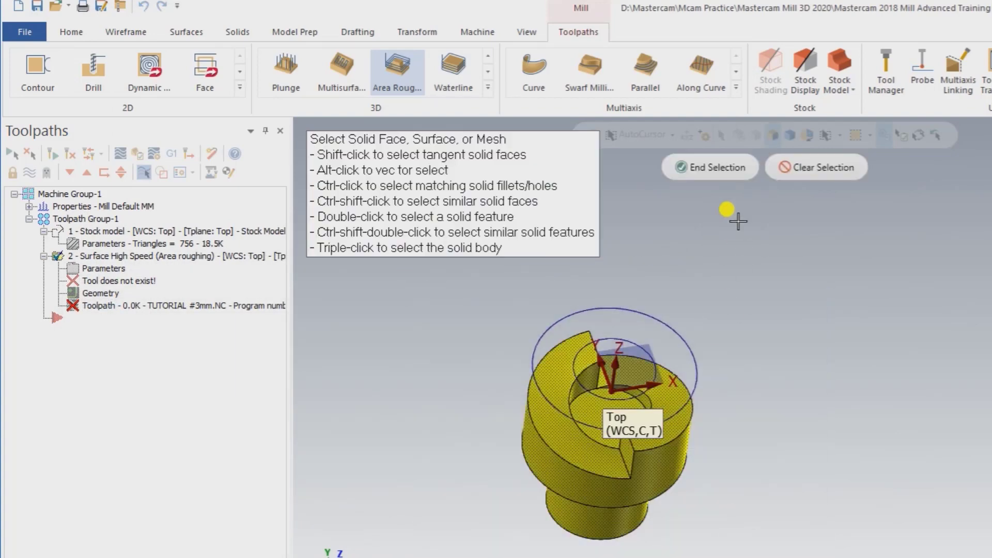
click(710, 167)
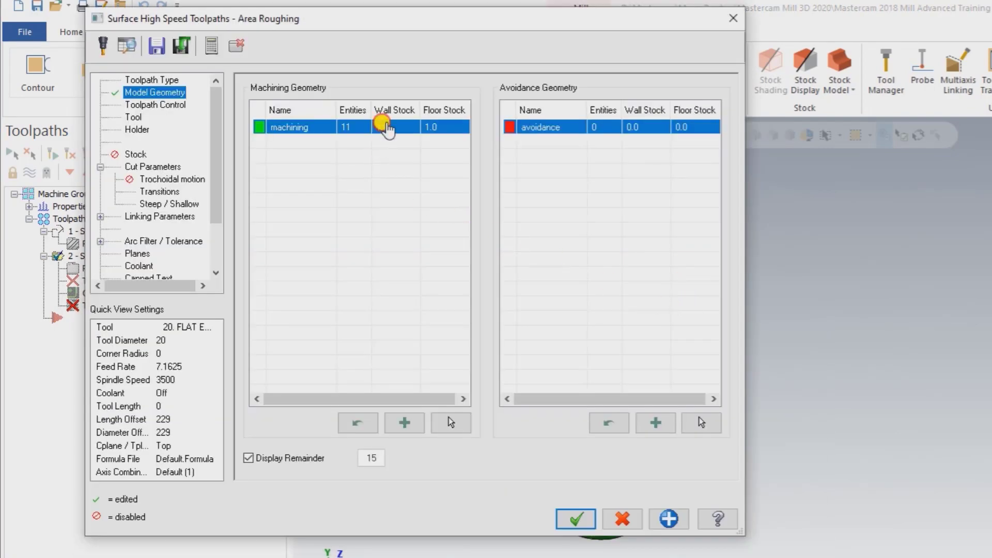
Set both the wall stock and the floor stock of the machining geometry to 0.25
click(384, 126)
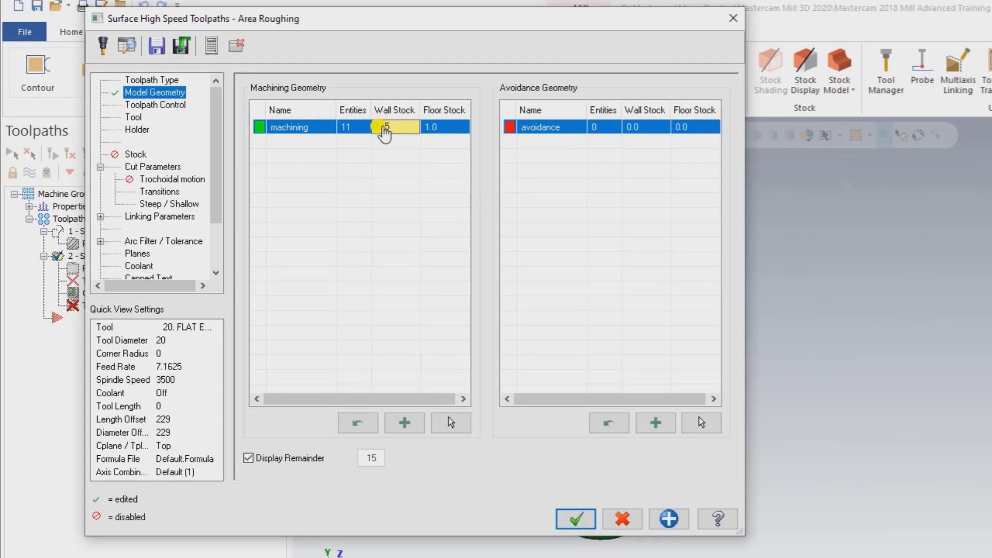
click(446, 126)
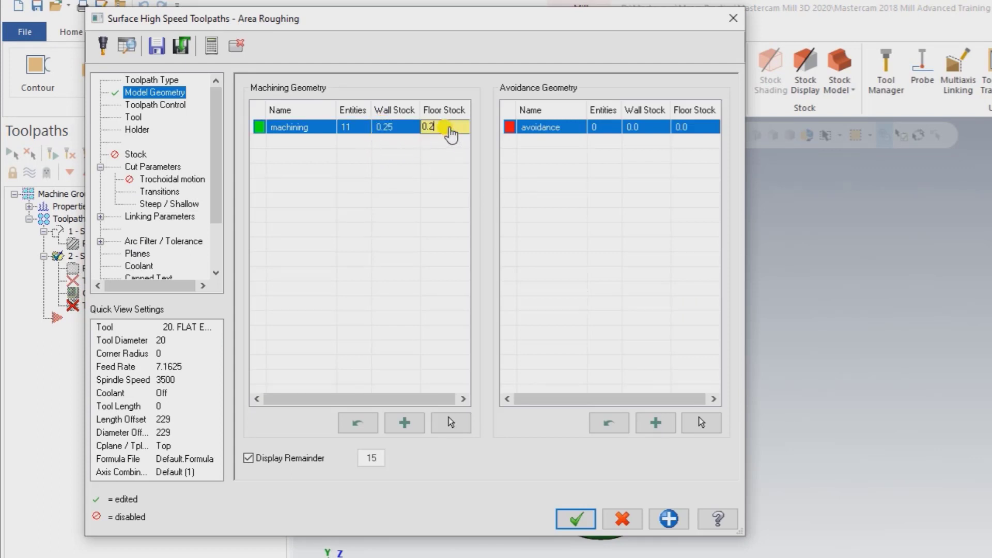
text(0.25)
Chain the outer and inner circles above the part as containment boundaries and check them from the Top view
click(160, 105)
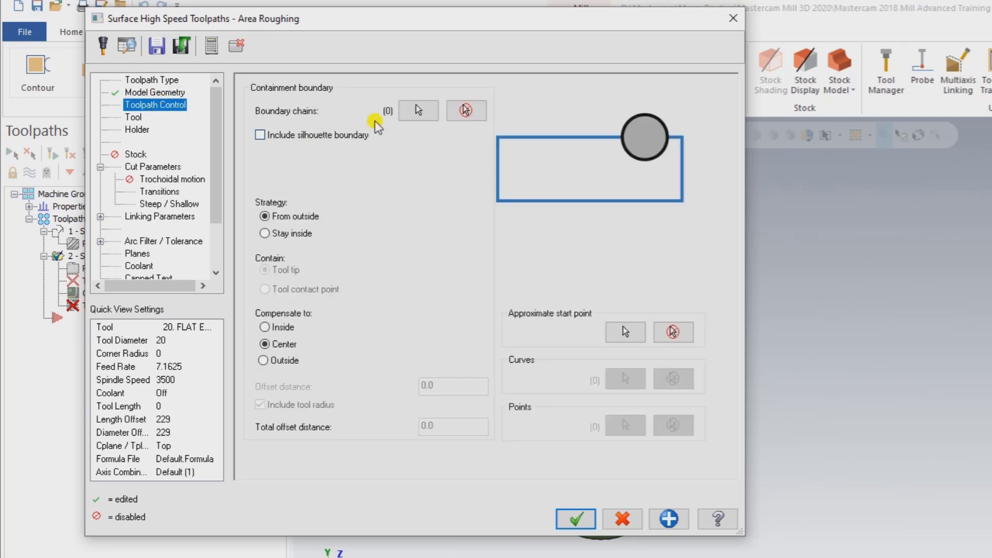
click(426, 111)
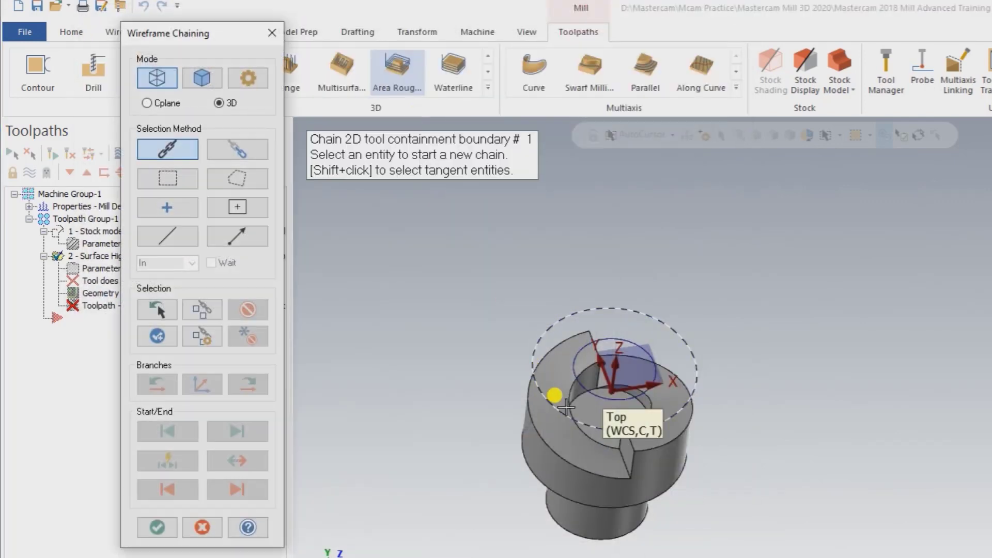
middle_drag(566, 408, 563, 399)
scroll(561, 397, up, 2)
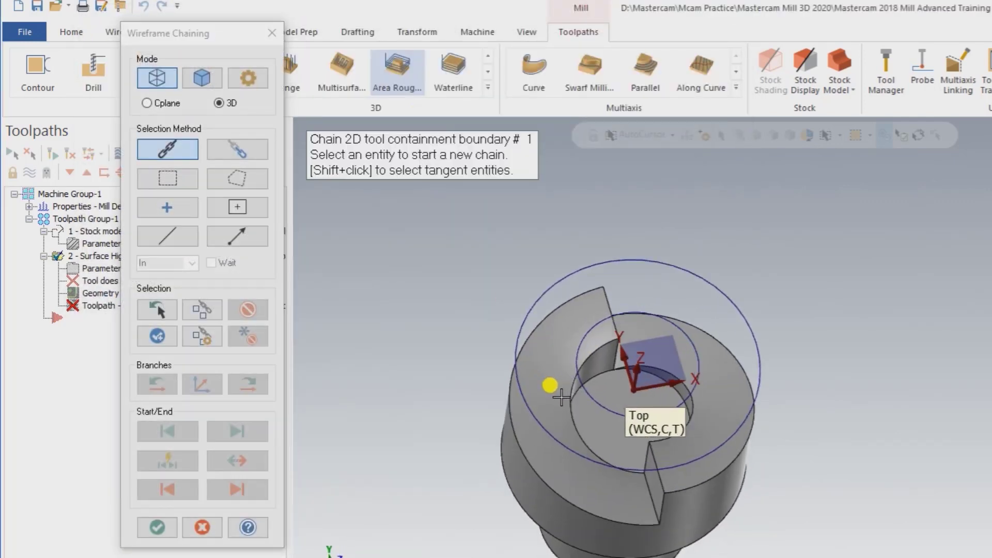
scroll(561, 397, up, 1)
click(521, 313)
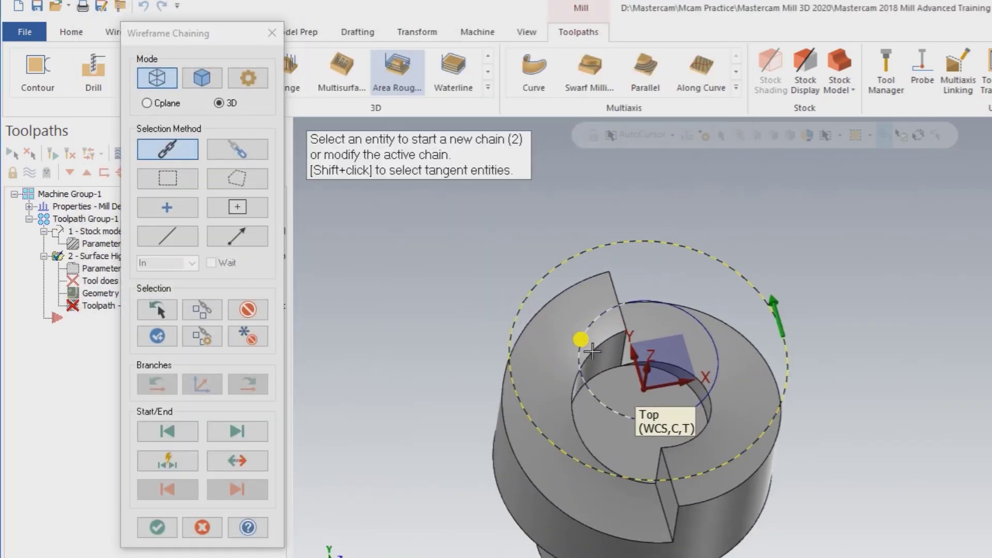
click(587, 361)
scroll(660, 317, down, 1)
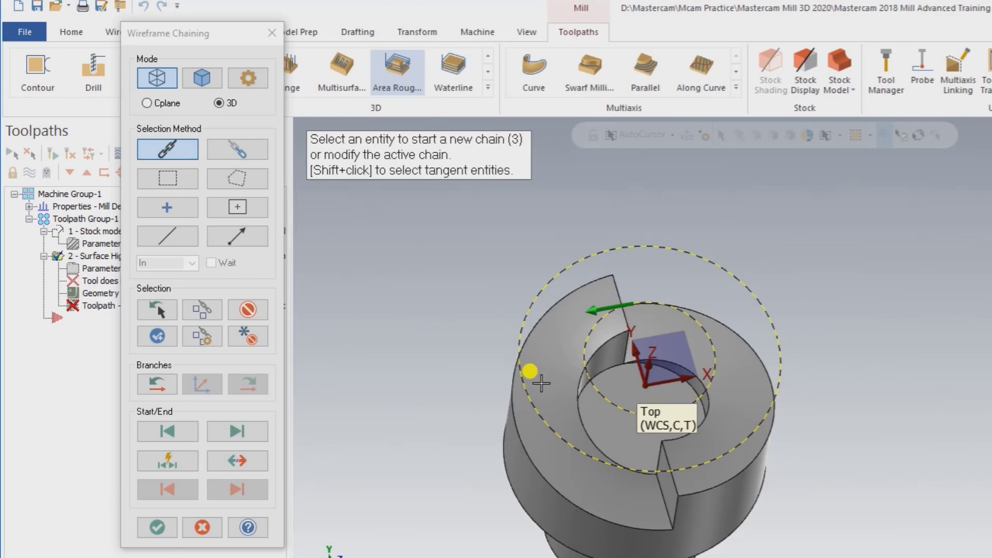
right_click(846, 294)
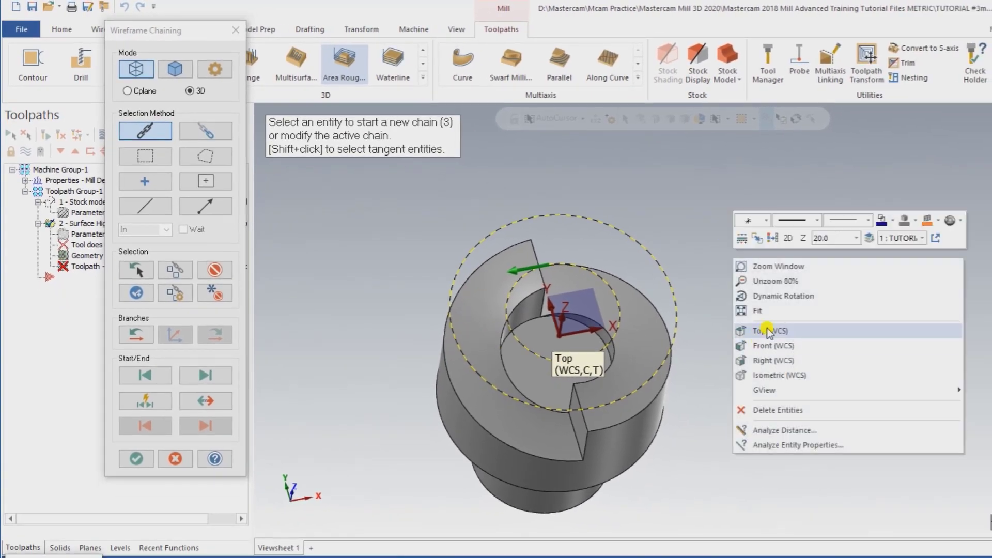
click(769, 331)
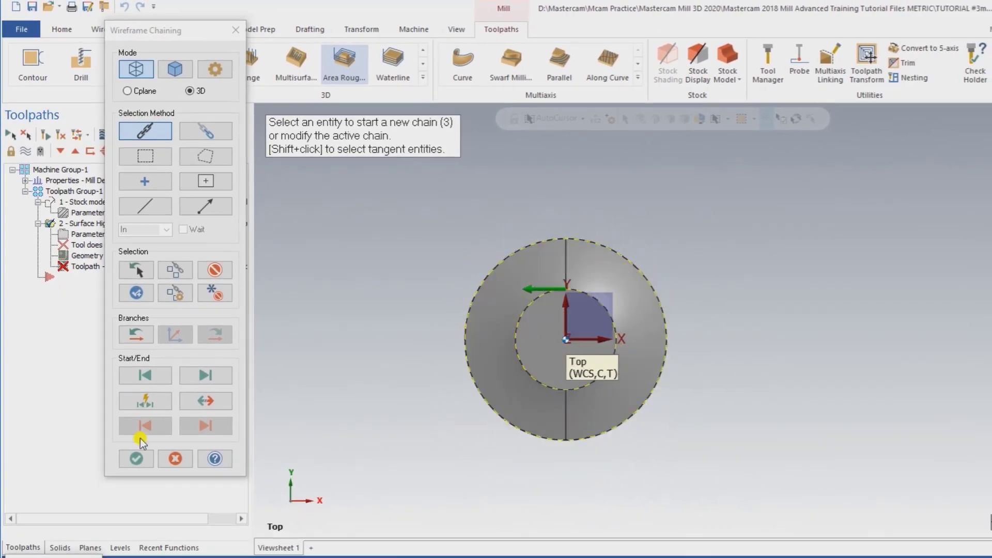
click(136, 459)
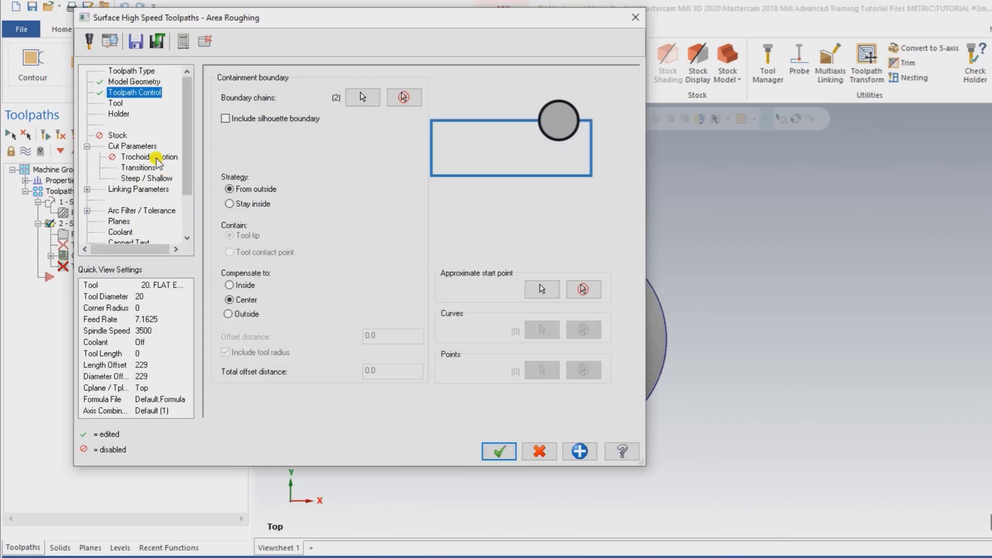
Filter the tool library to end mills with radius, choose the 12 mm R0.5 tool, and enter the comment Rough
click(116, 102)
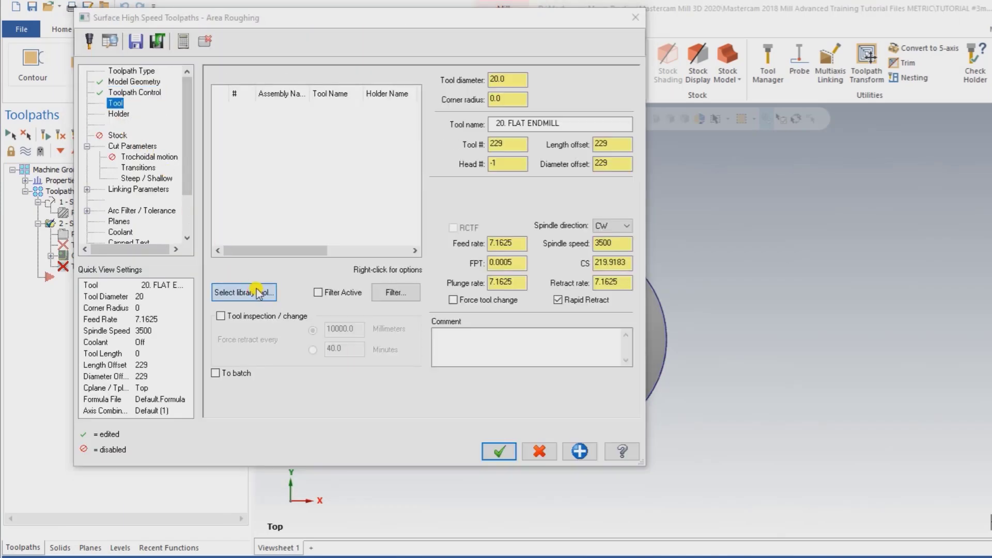
click(428, 227)
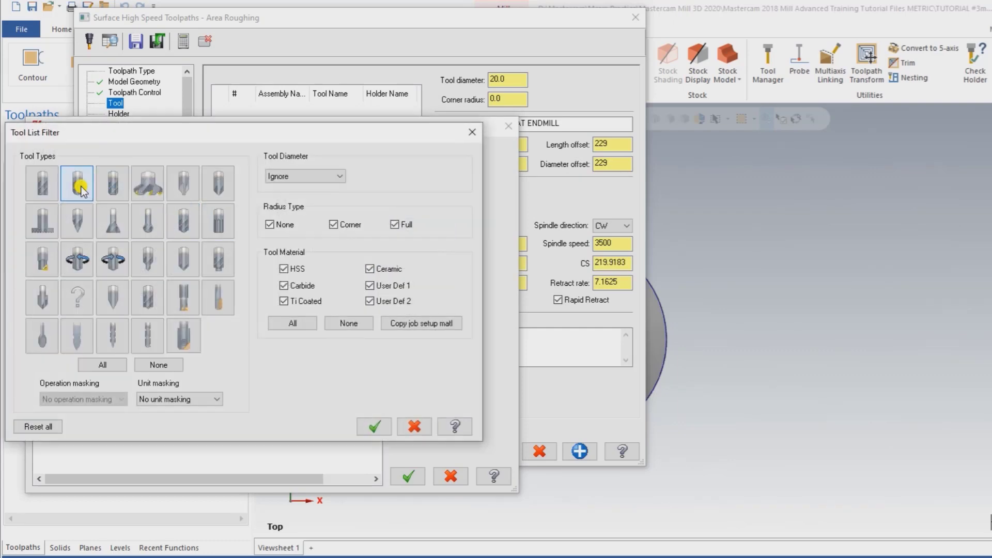
double_click(112, 184)
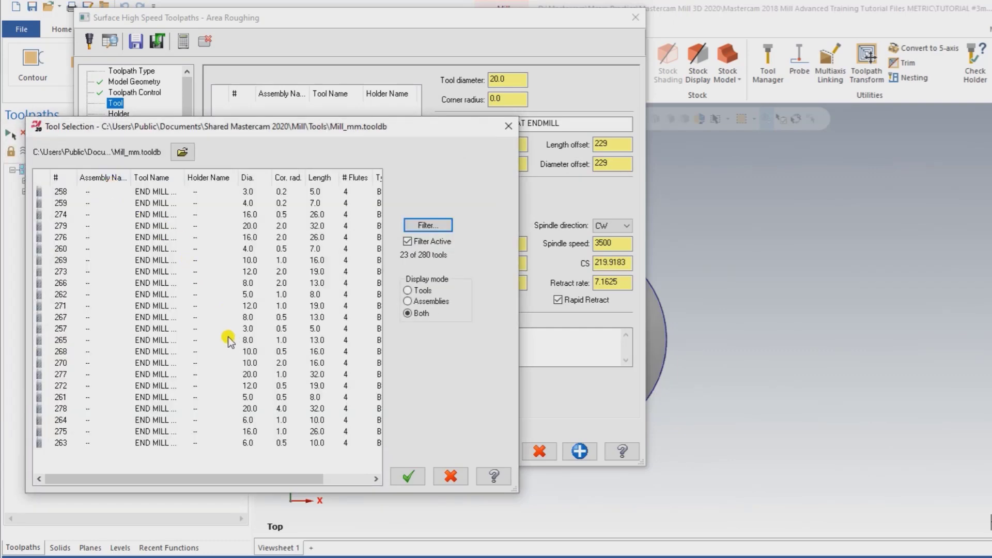
click(257, 386)
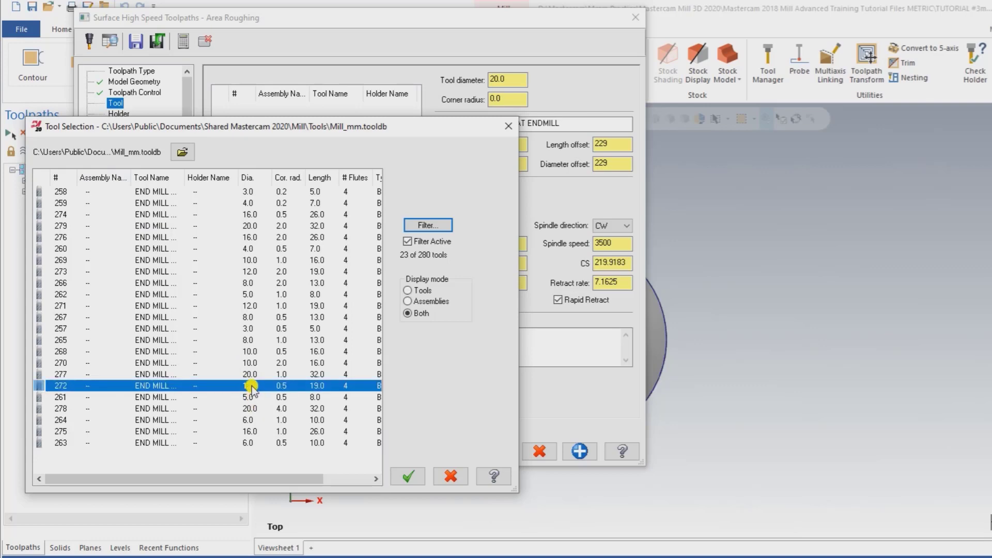
double_click(252, 386)
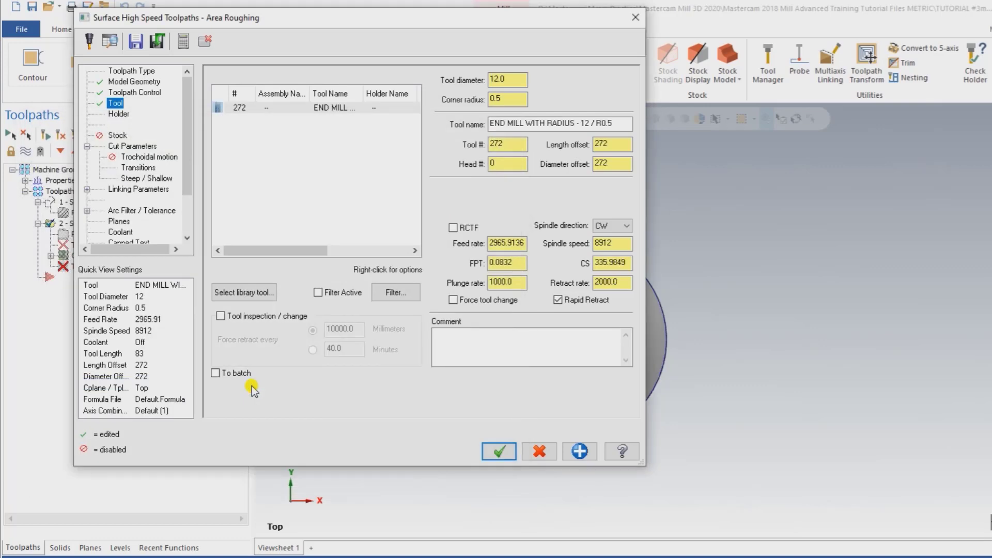
click(544, 347)
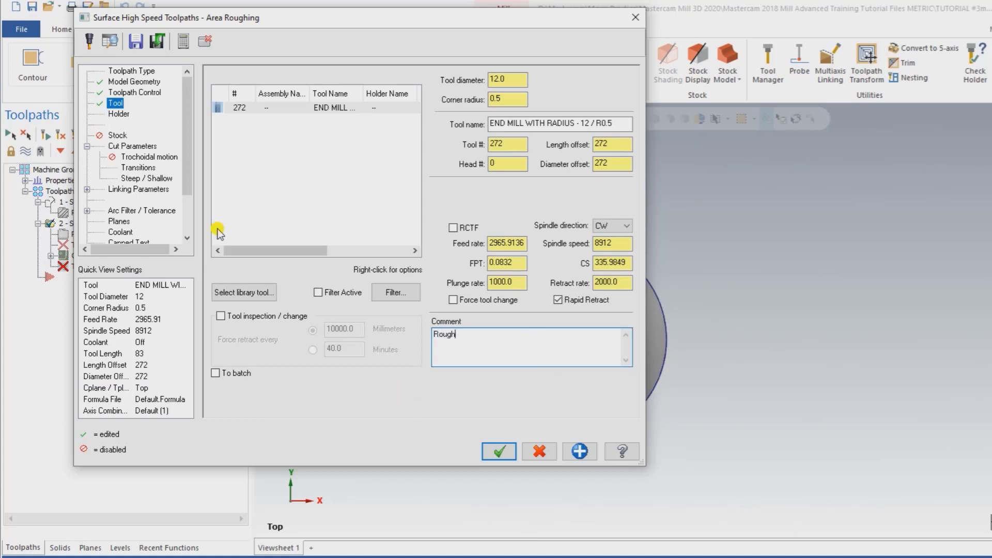
Enable rest material computed from one other operation, the stock model, and ignore small cusps within a distance of 0.3
click(123, 133)
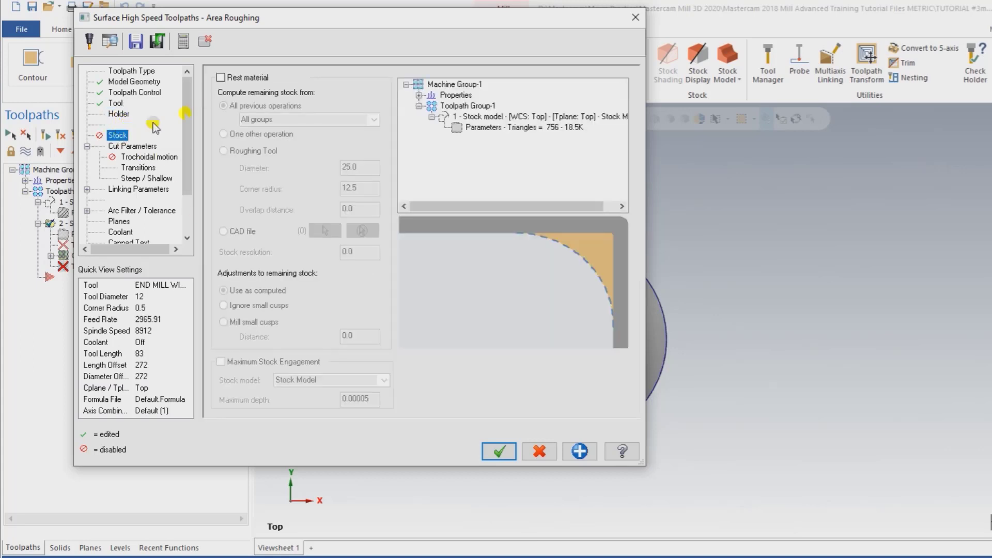
click(226, 78)
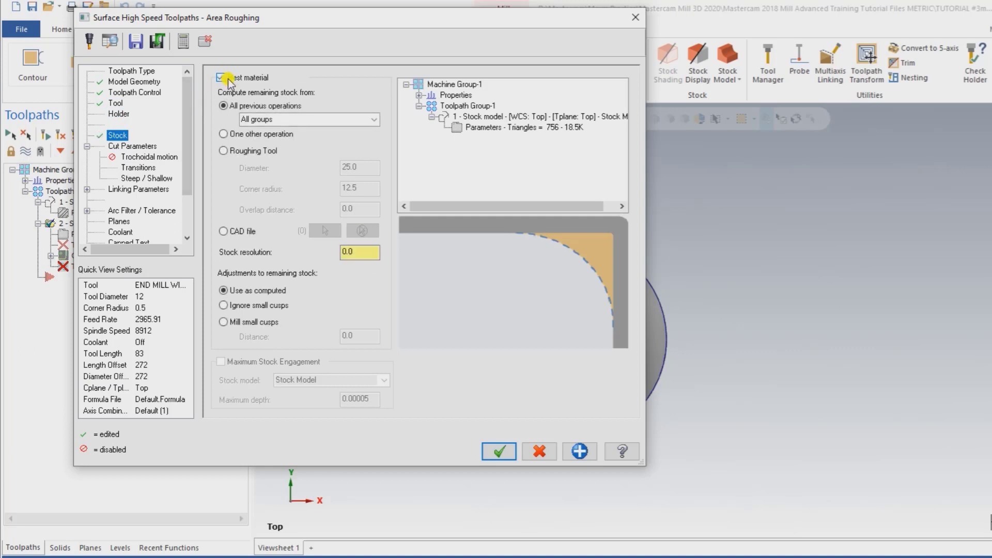
click(239, 135)
click(243, 306)
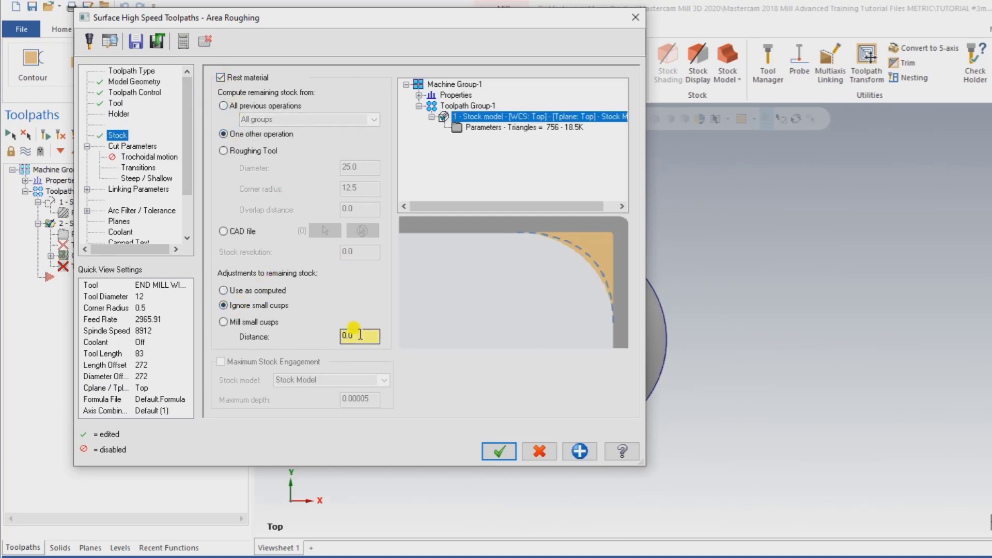
drag(360, 335, 305, 340)
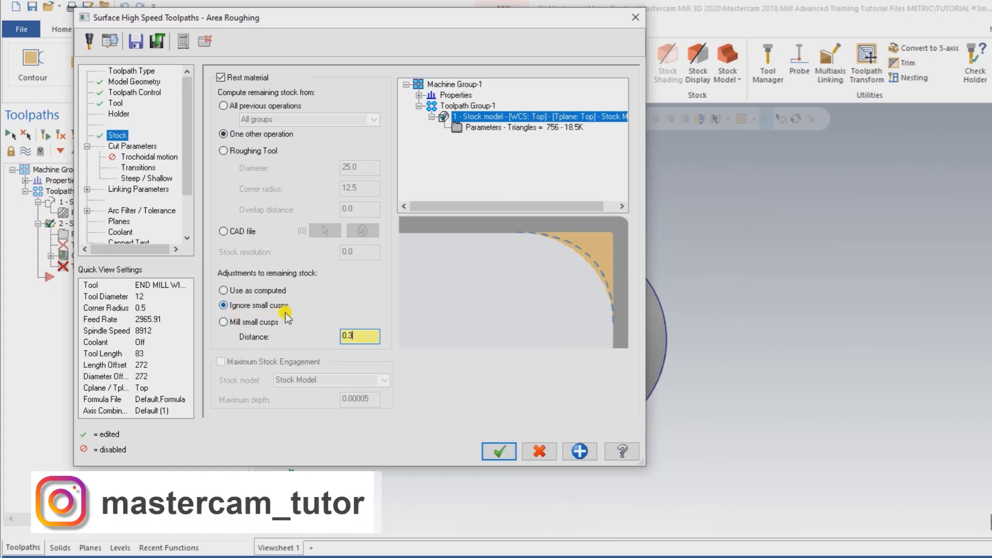
Set the cut parameters to stepdown 0.3, keep tool down within 100% of tool diameter, and XY stepover 50% of diameter
click(133, 146)
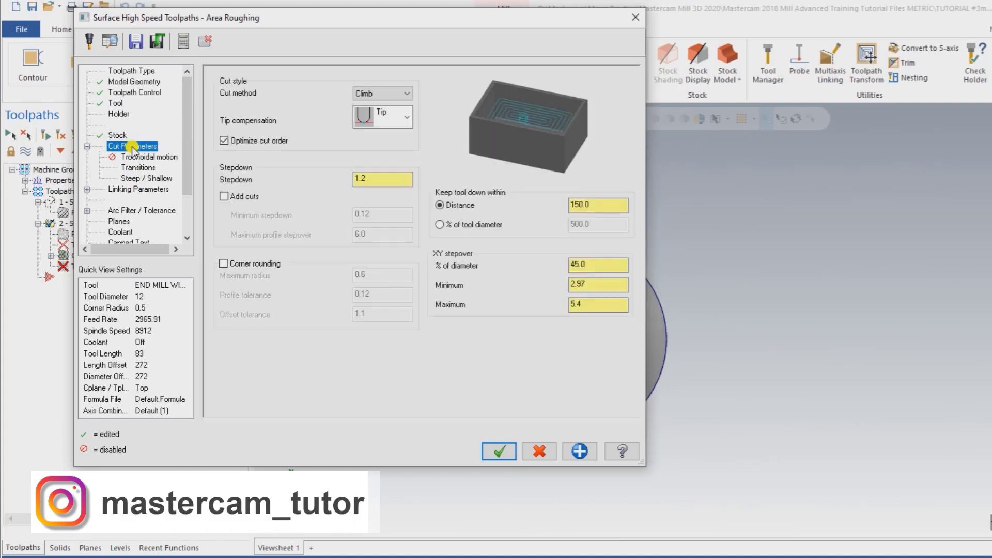
click(369, 180)
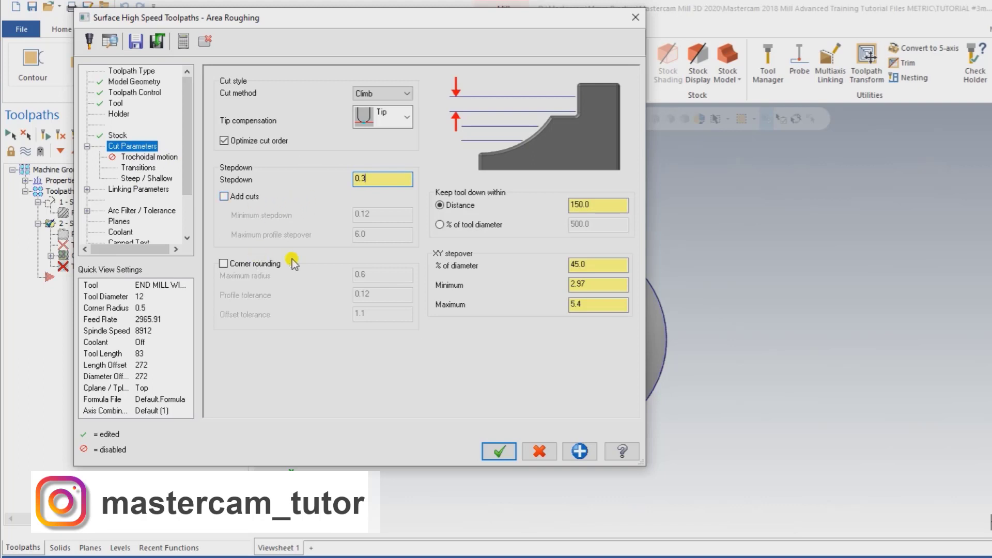
click(440, 224)
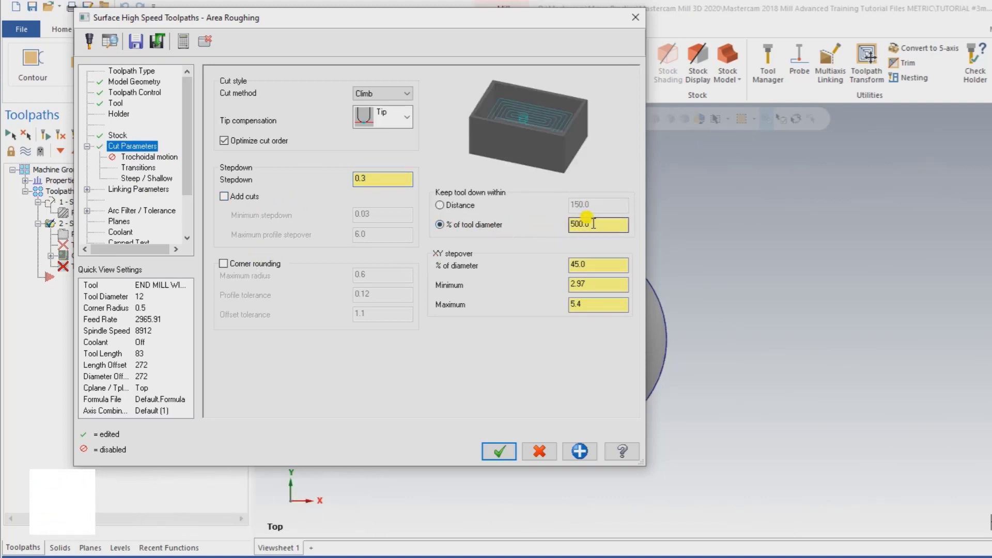
double_click(593, 224)
text(100)
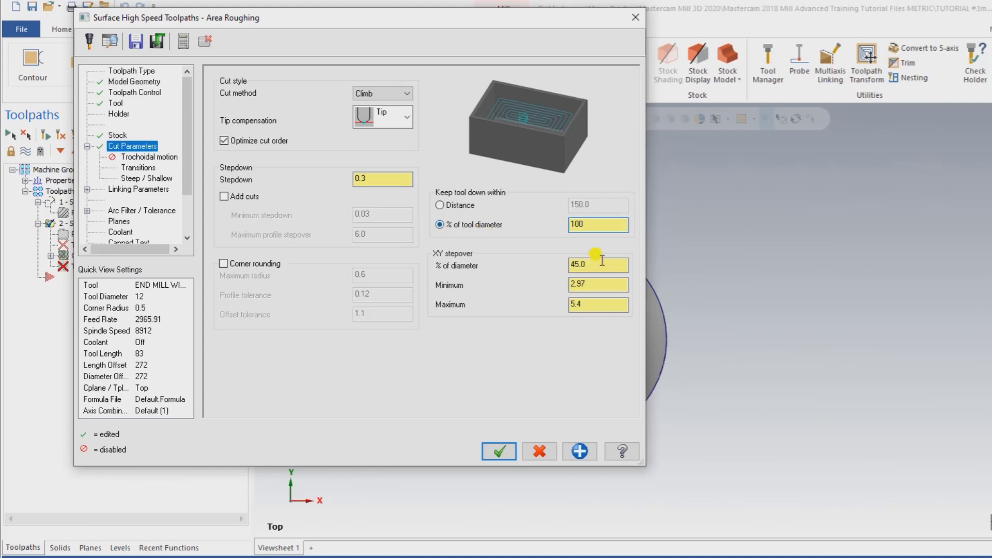
double_click(602, 263)
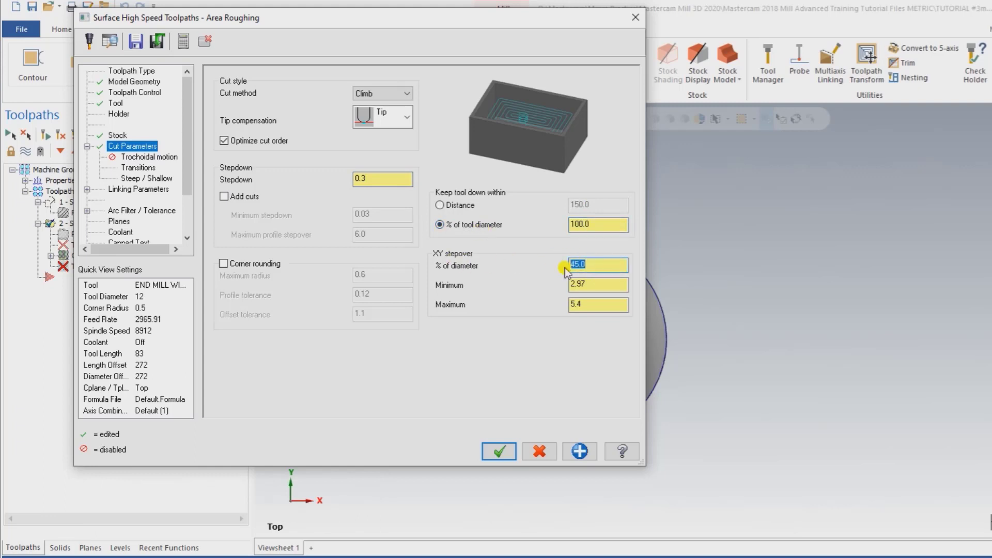
text(50)
key(Return)
Set the transitions to a profile ramp with Z clearance 2, plunge angle 5 and skip pockets smaller than 0
click(140, 157)
click(135, 168)
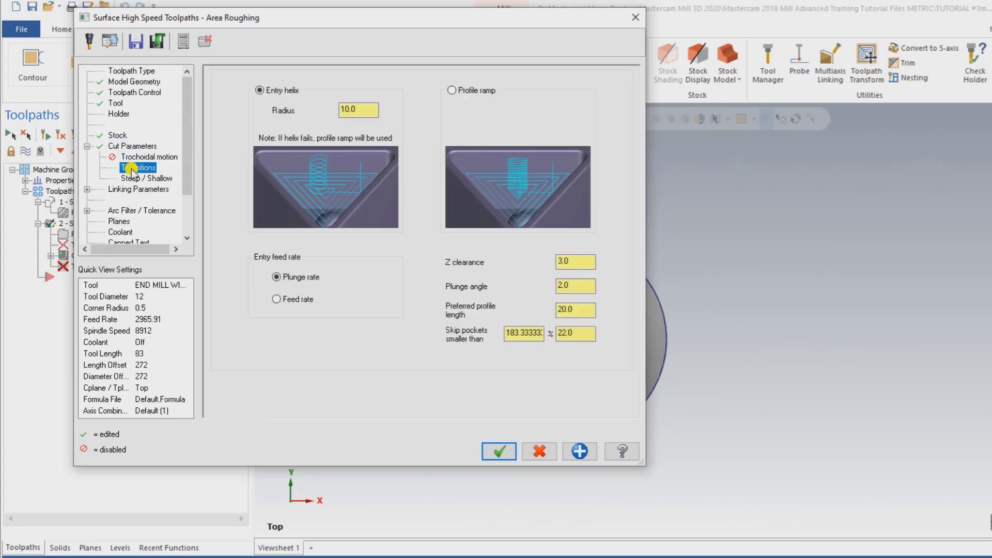
click(475, 89)
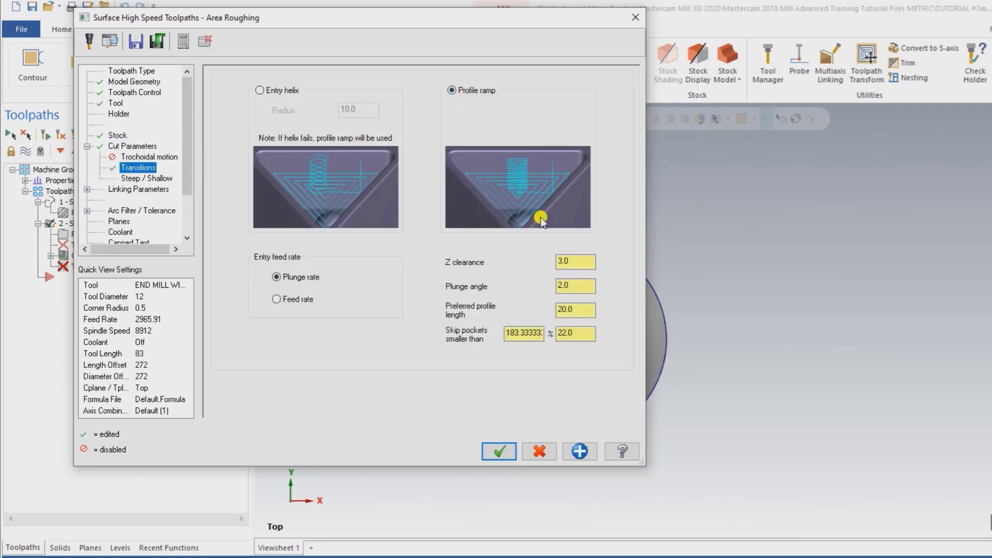
click(576, 259)
double_click(575, 259)
text(1)
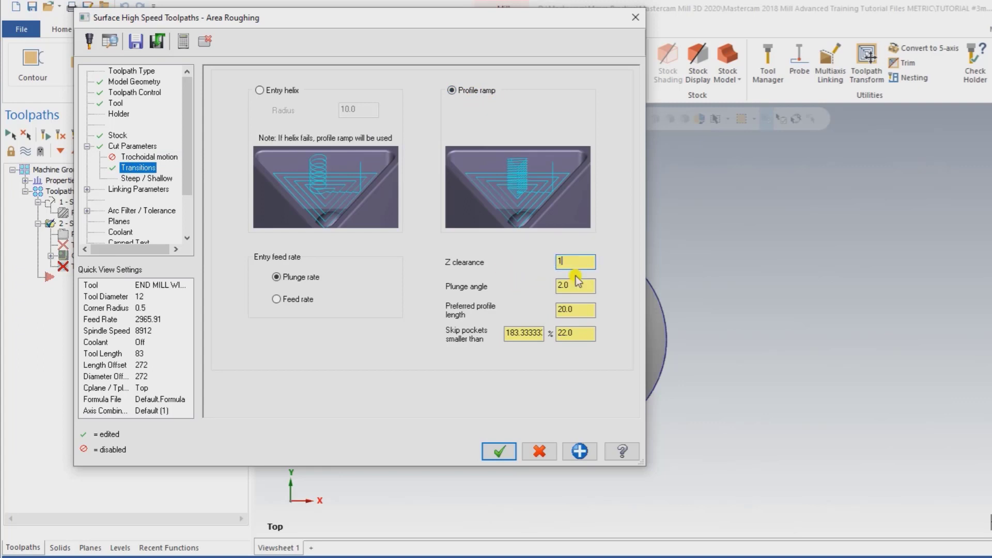
double_click(576, 260)
text(2)
double_click(579, 283)
text(5)
double_click(561, 333)
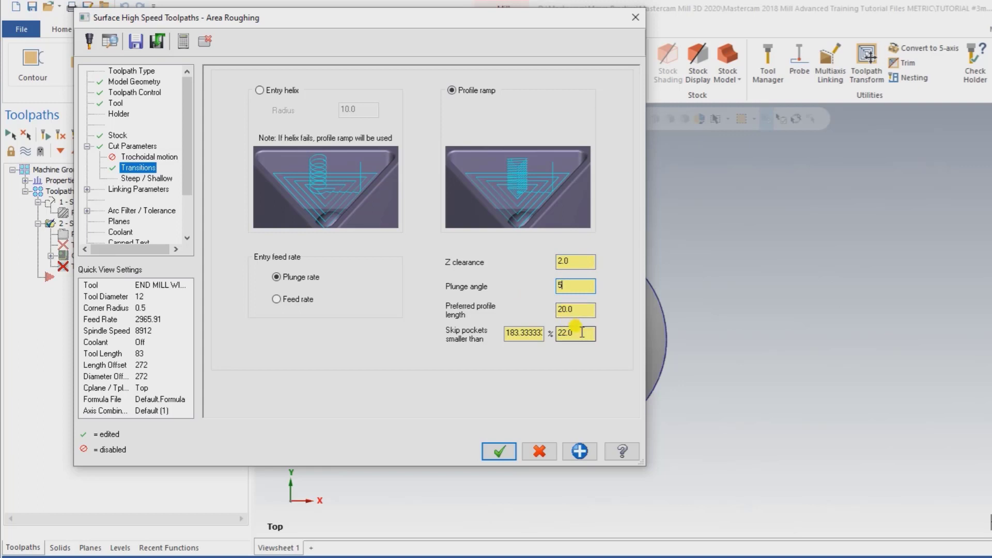
text(4)
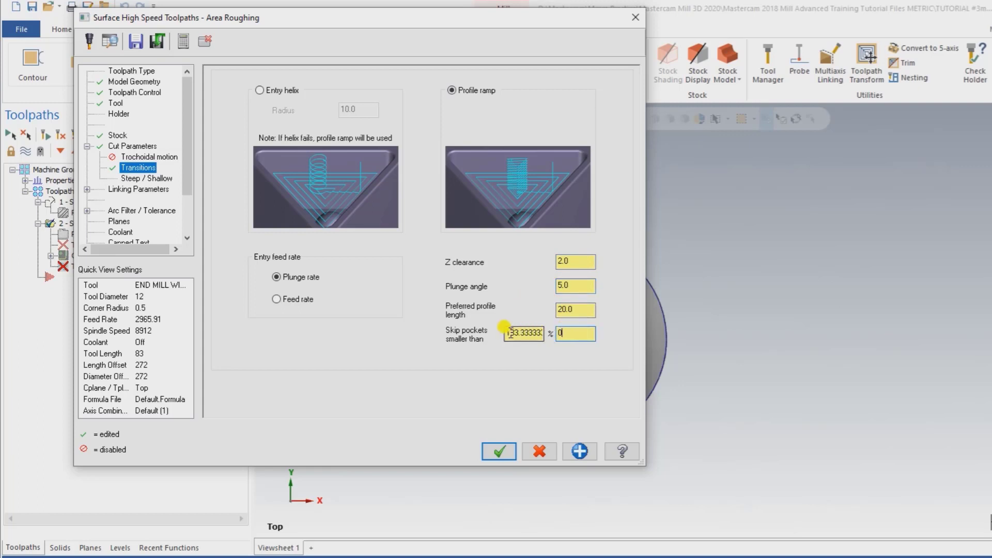
click(509, 333)
Set the linking retracts to Minimum Vertical Retract and enable output feed move at 5000
click(154, 180)
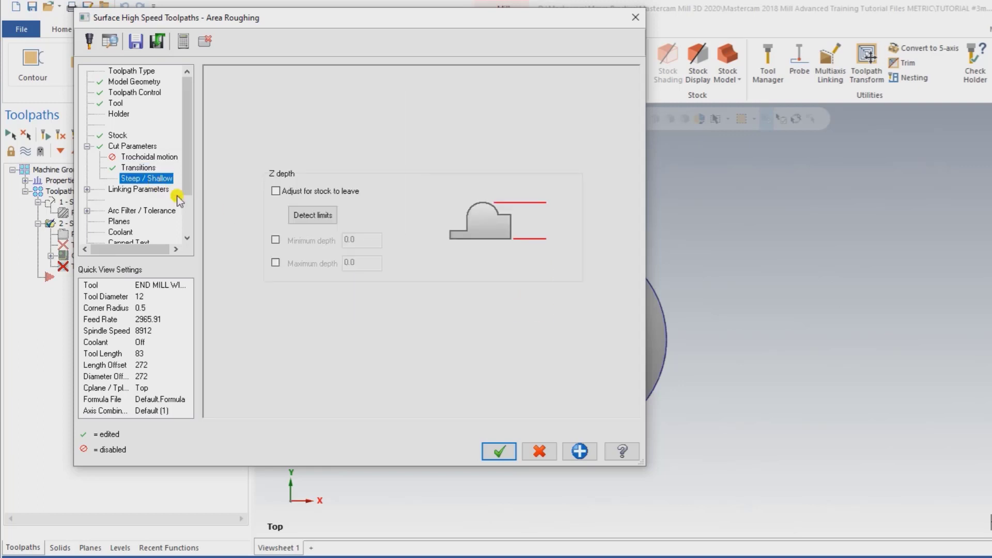
click(155, 191)
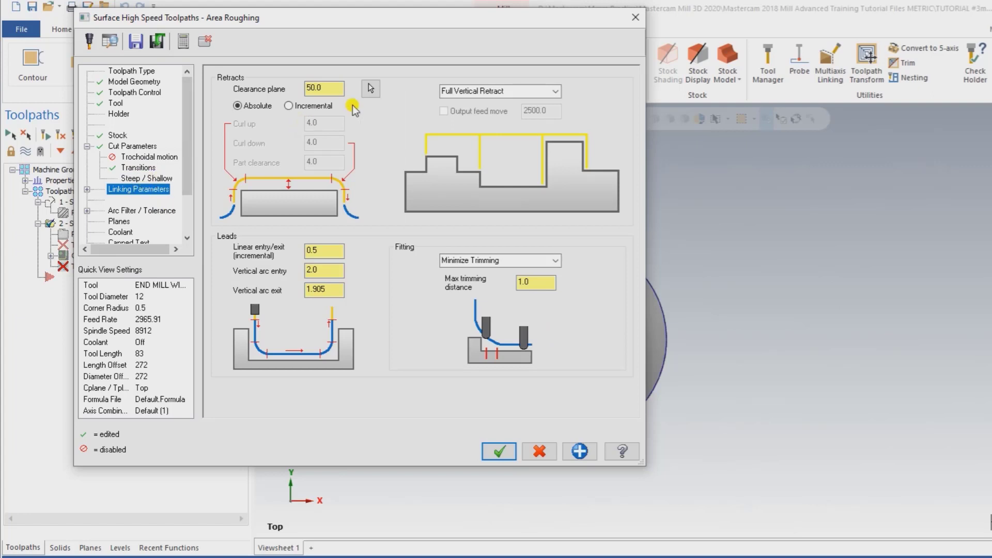
click(555, 91)
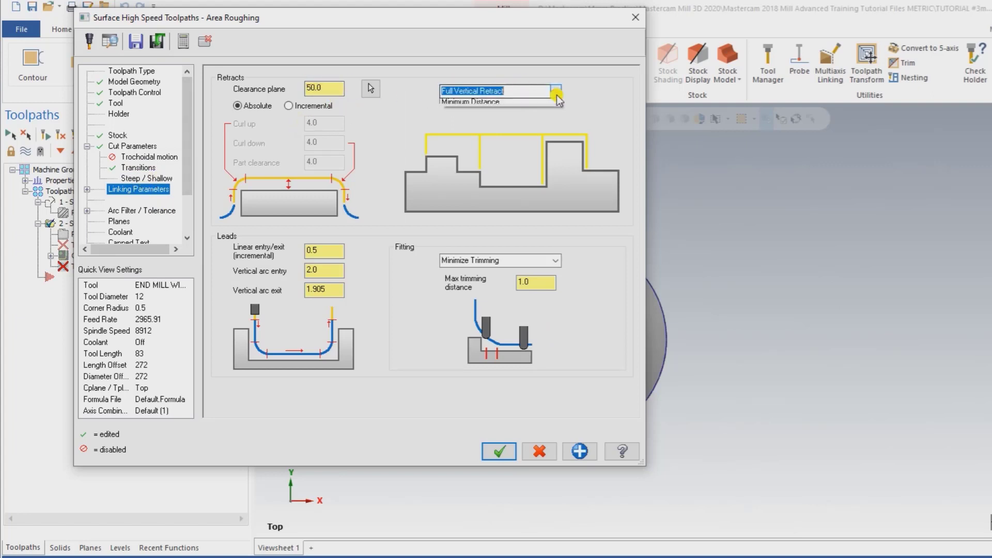
click(519, 104)
click(444, 110)
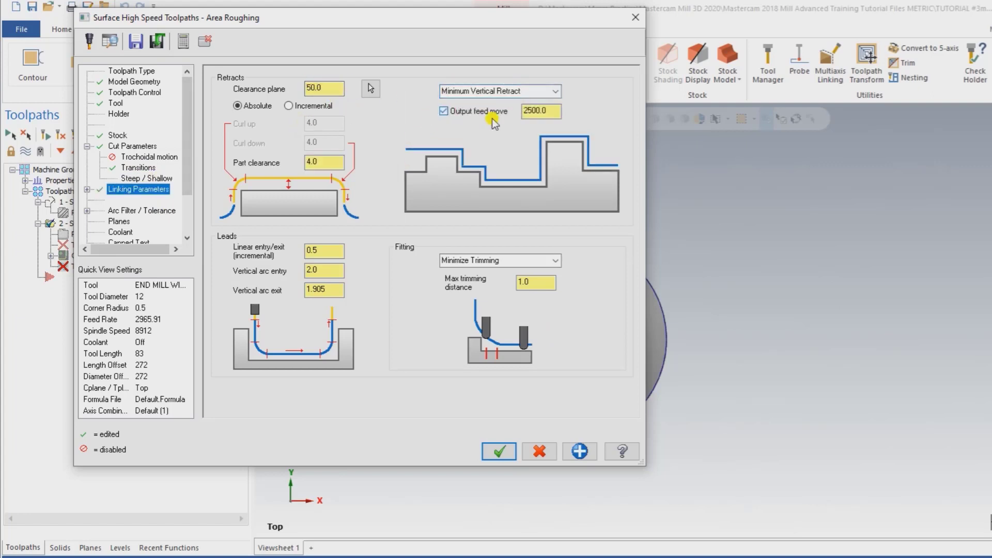
click(548, 110)
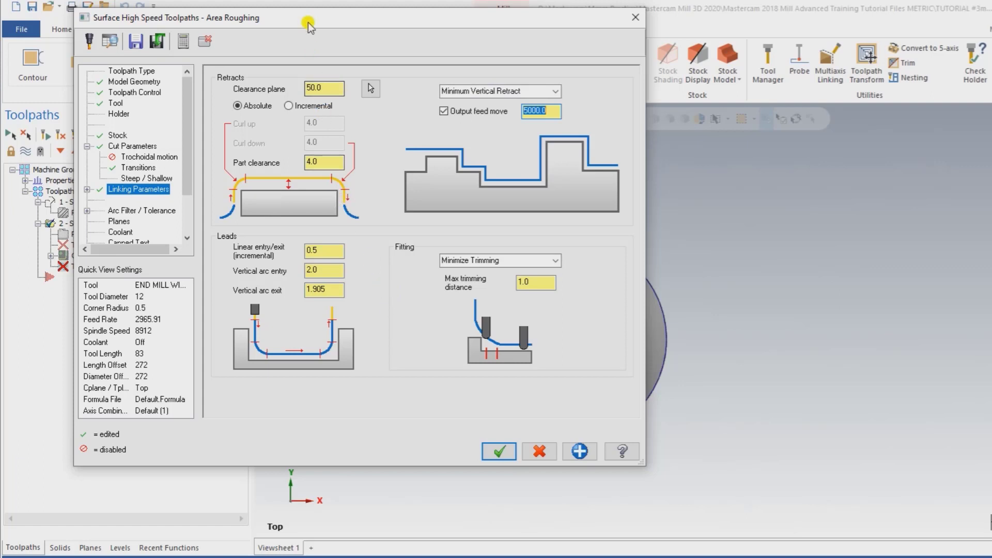
Save the Area Roughing parameters to the defaults library and accept the toolpath settings to generate the operation
drag(309, 22, 343, 29)
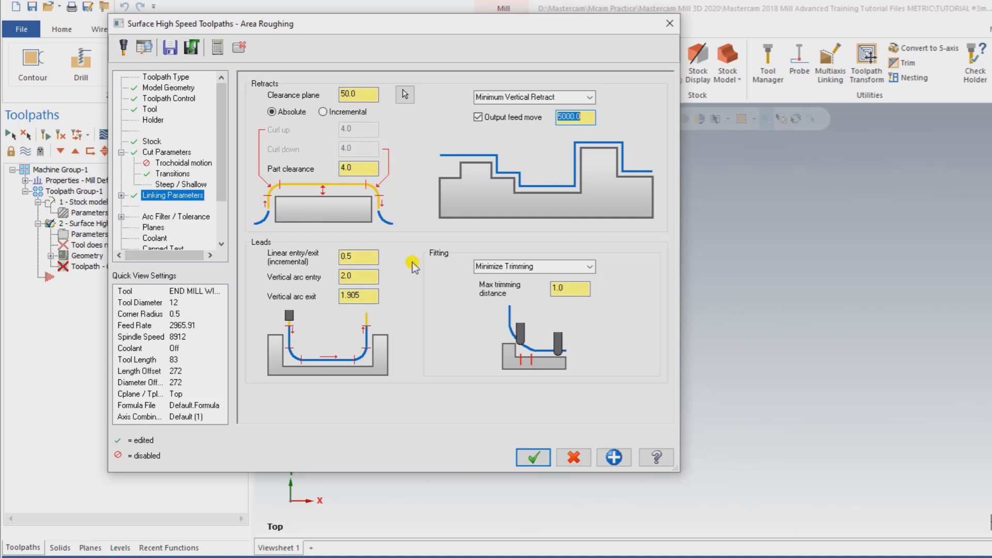
click(170, 49)
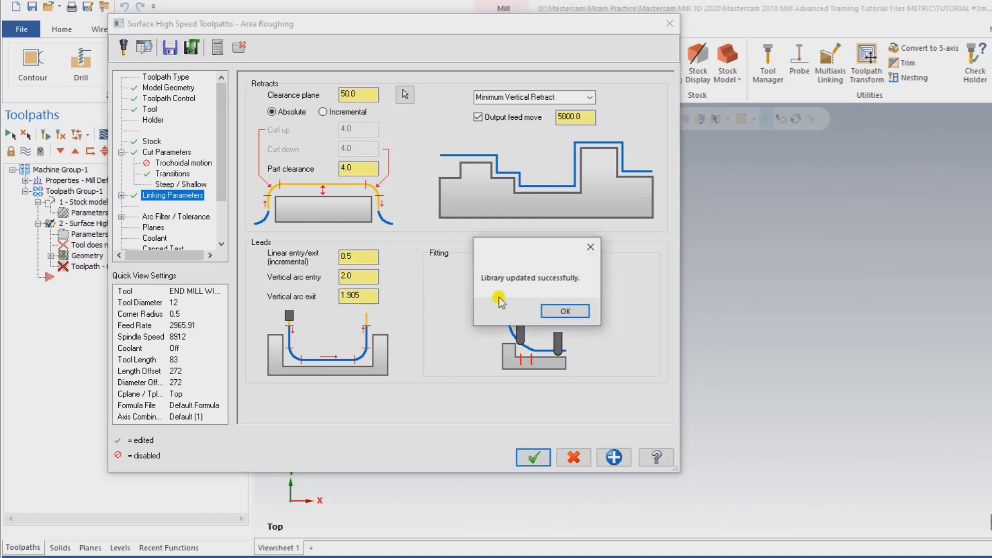
click(563, 310)
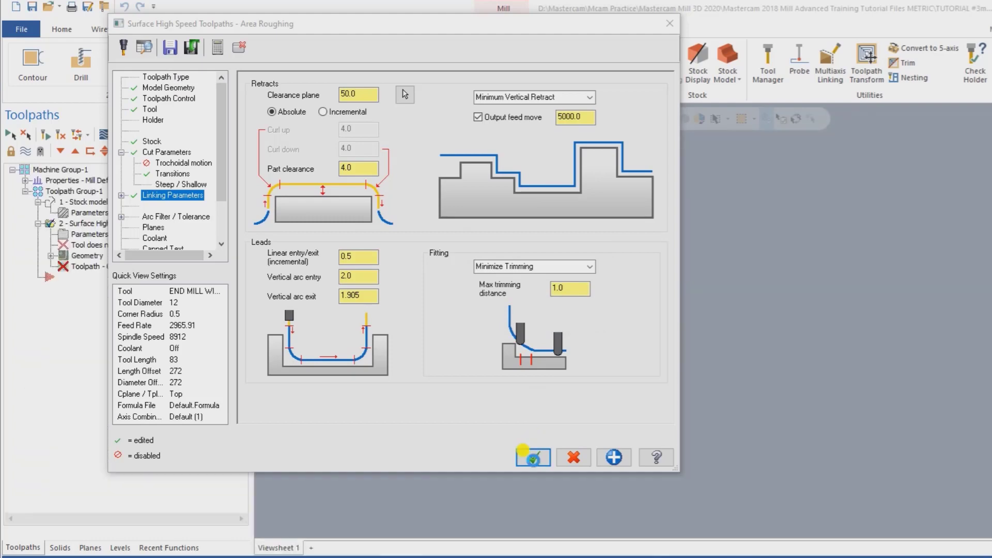
click(534, 459)
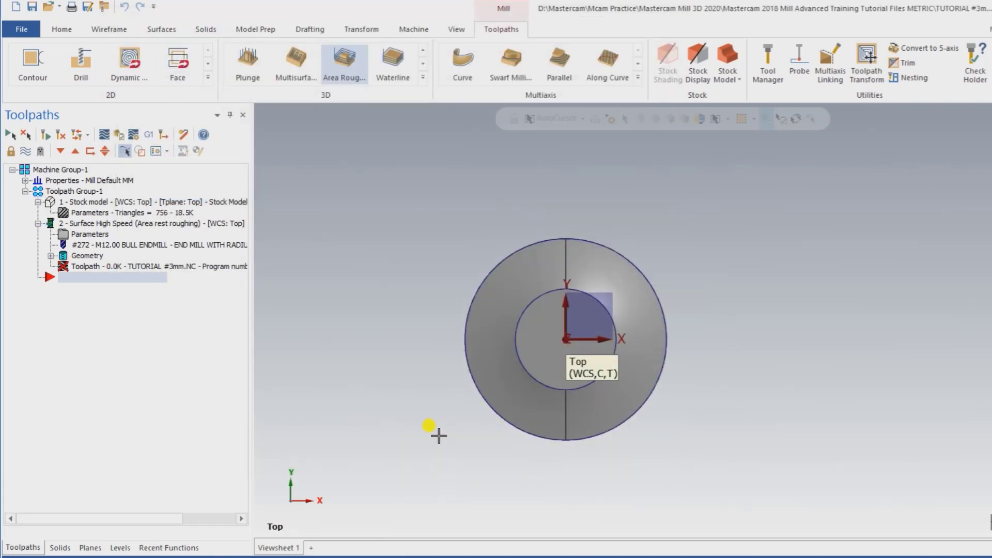
Set the processing priority of the surface high speed toolpath to Realtime in the Multi-Threading Manager
middle_drag(438, 438, 457, 305)
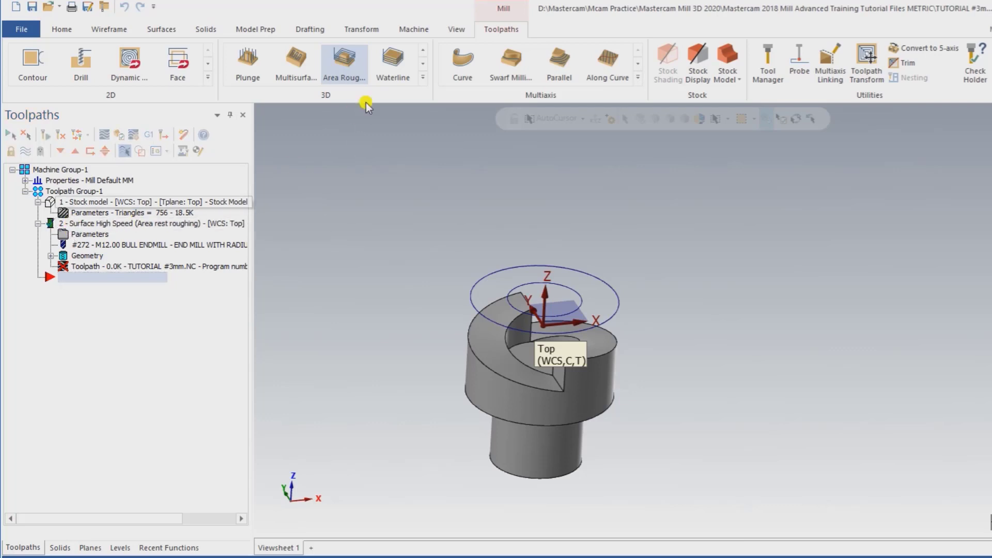
click(453, 29)
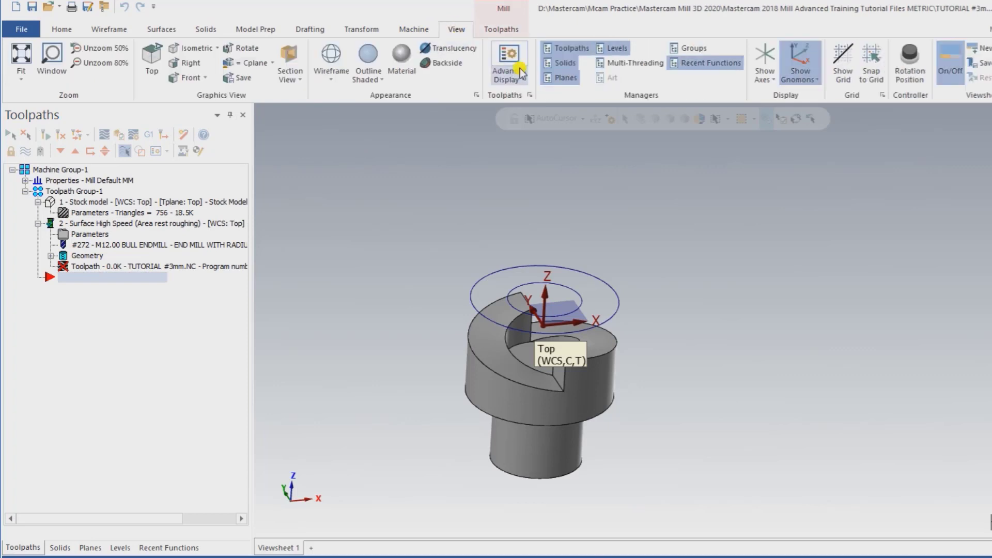
click(627, 64)
right_click(540, 271)
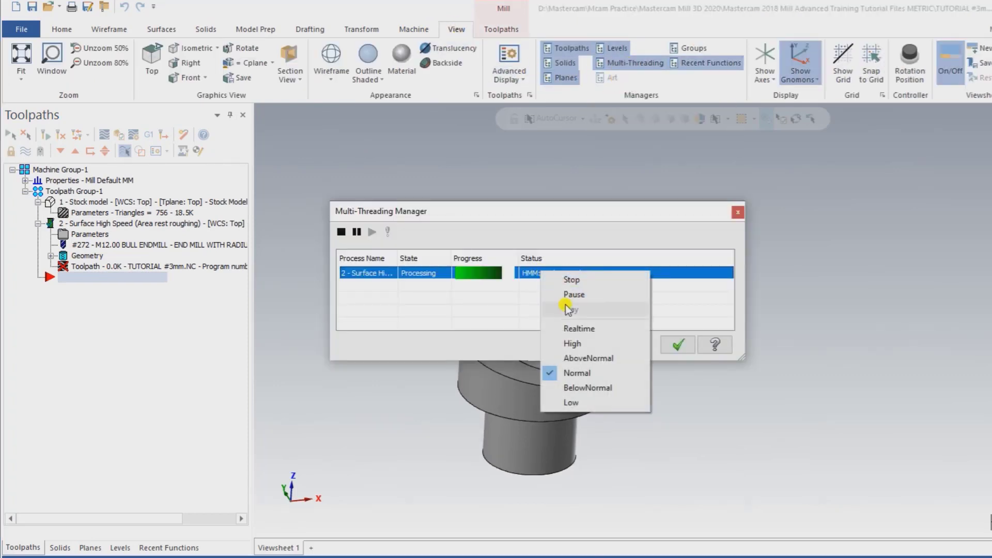
click(569, 330)
click(664, 345)
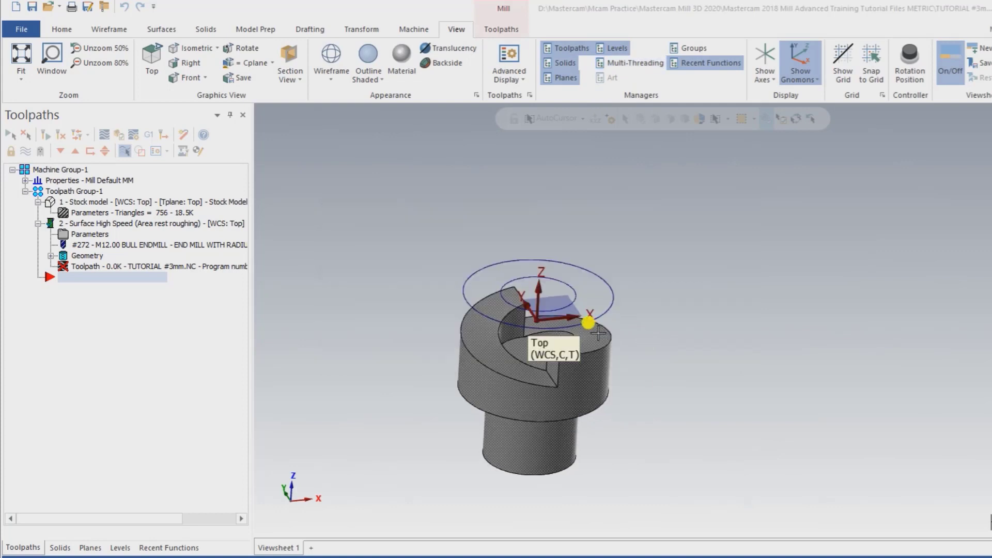
Examine the generated area rest roughing toolpath on the part and check its starting stock in Verify simulation
middle_drag(516, 335, 439, 310)
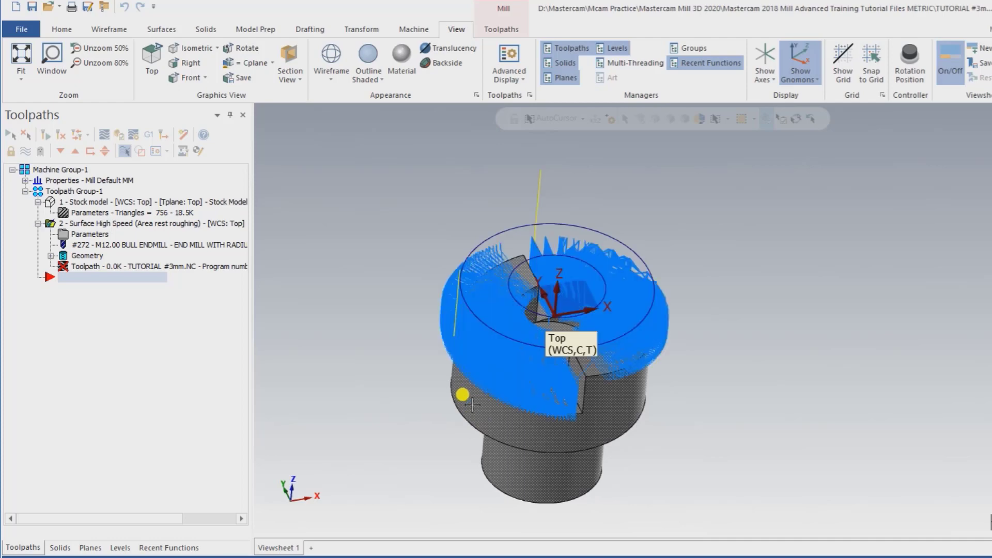
middle_drag(473, 403, 449, 335)
scroll(517, 429, up, 2)
middle_drag(372, 277, 343, 277)
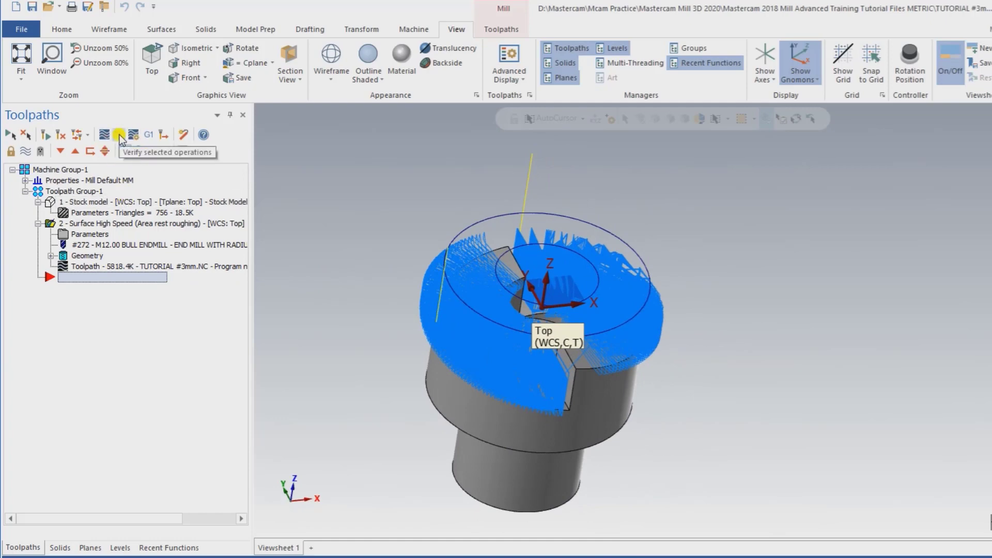
click(119, 135)
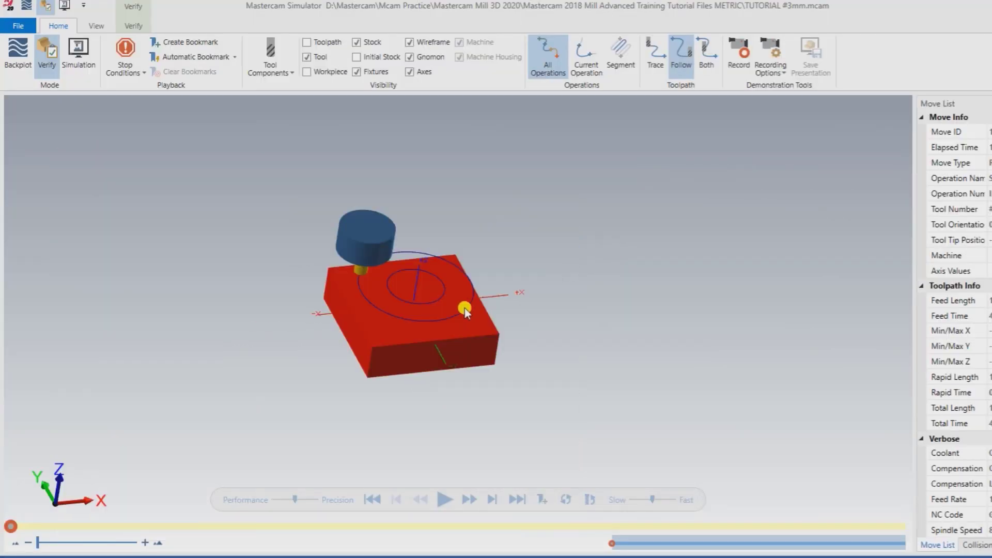
middle_drag(463, 308, 383, 304)
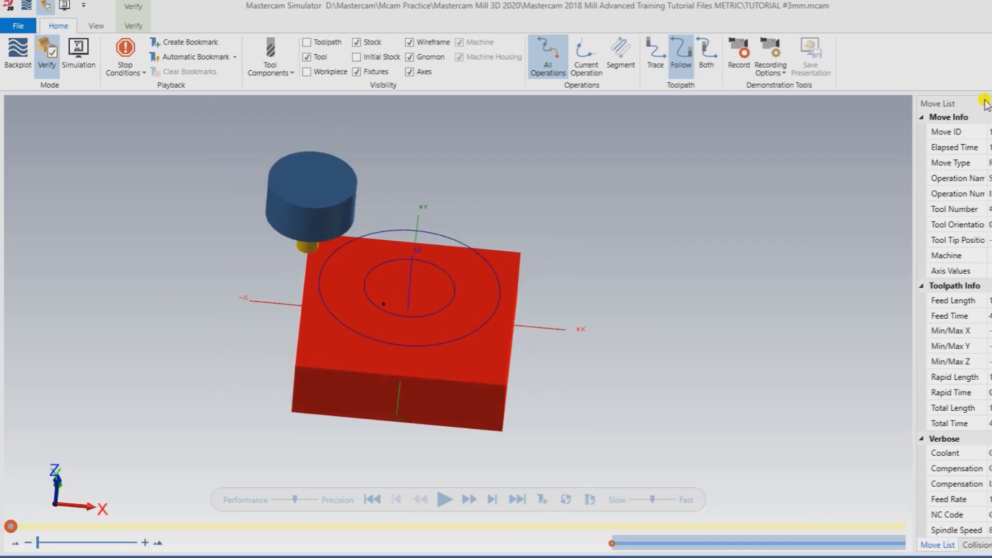
click(985, 6)
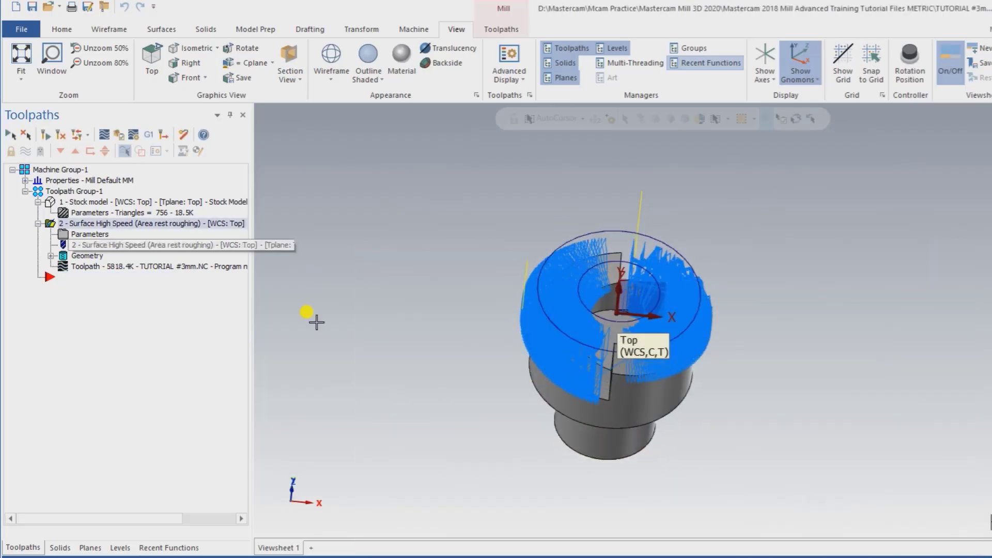
Open the simulator options for the verification stock
middle_drag(372, 310, 295, 258)
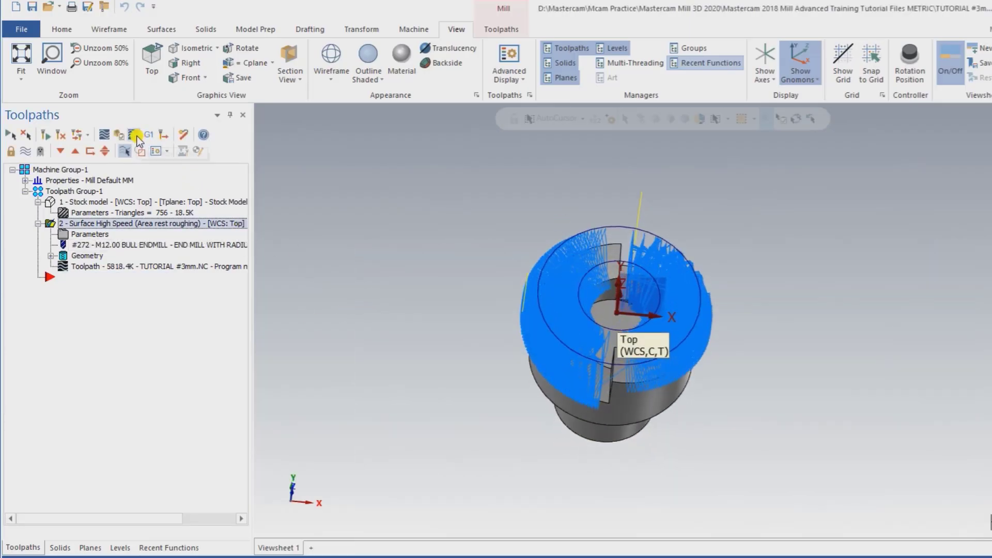
click(136, 135)
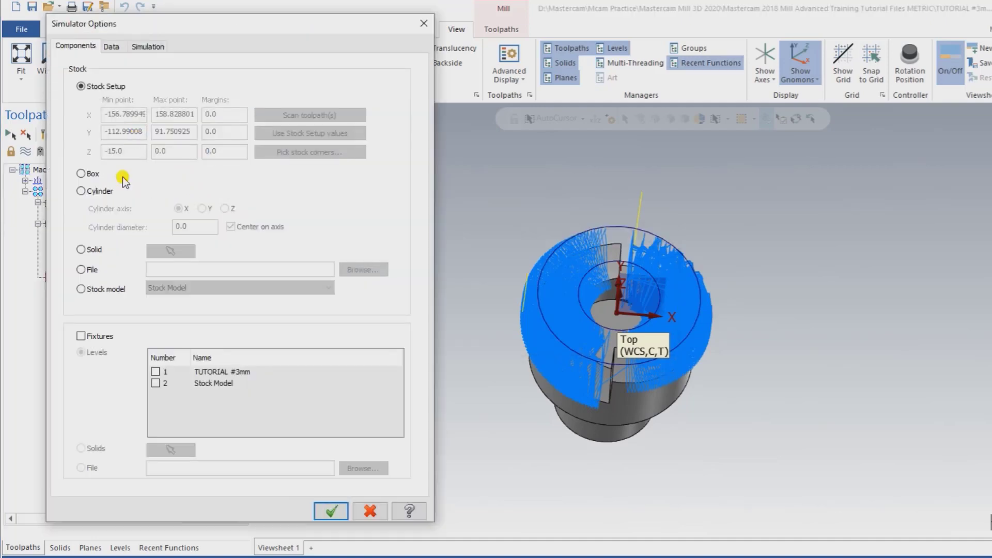